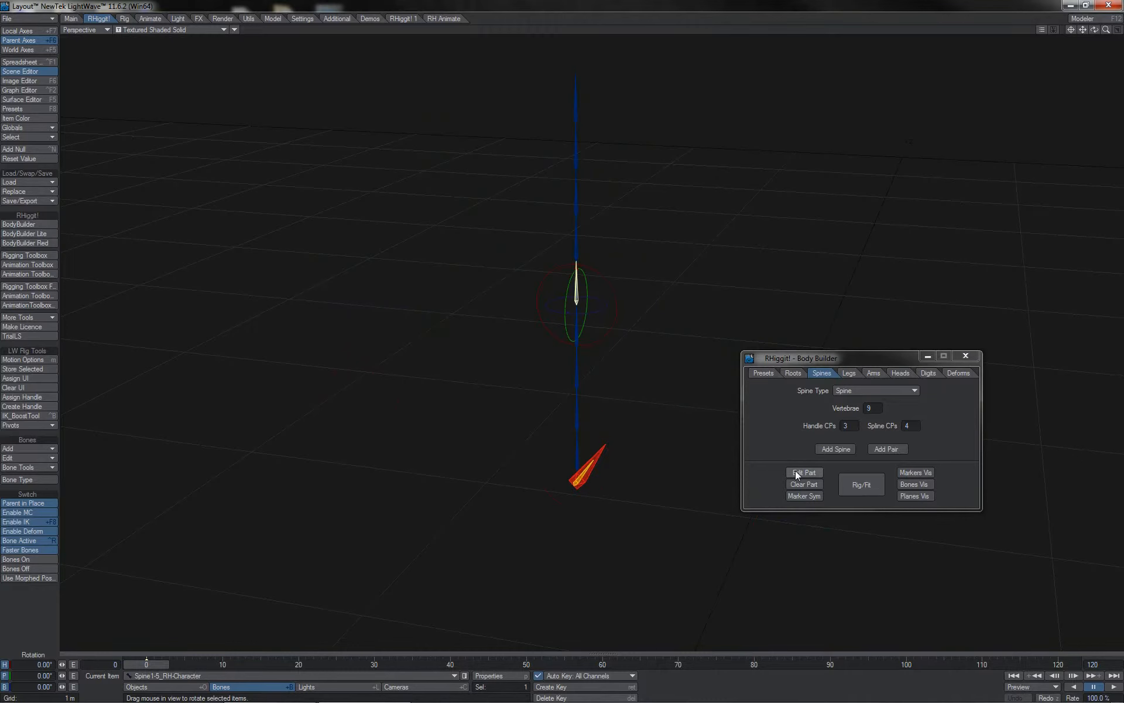
Edit the spine part and set the control type to Handles for all vertebrae
left_click(796, 475)
left_click(462, 315)
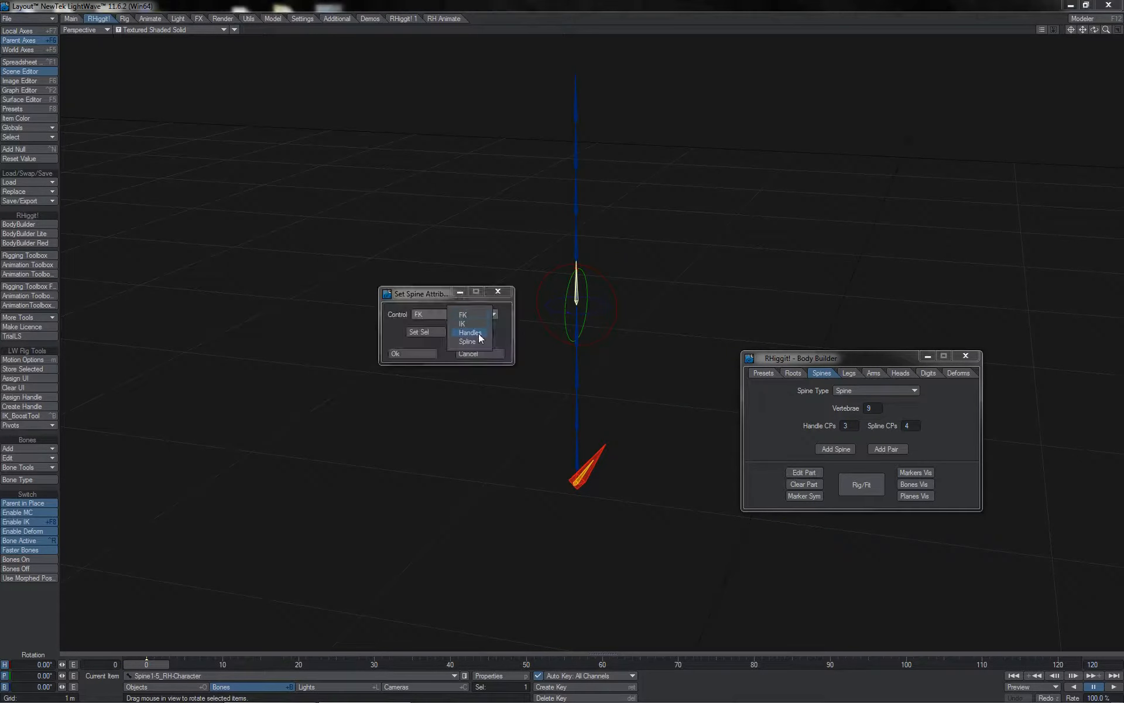
left_click(470, 332)
left_click(479, 332)
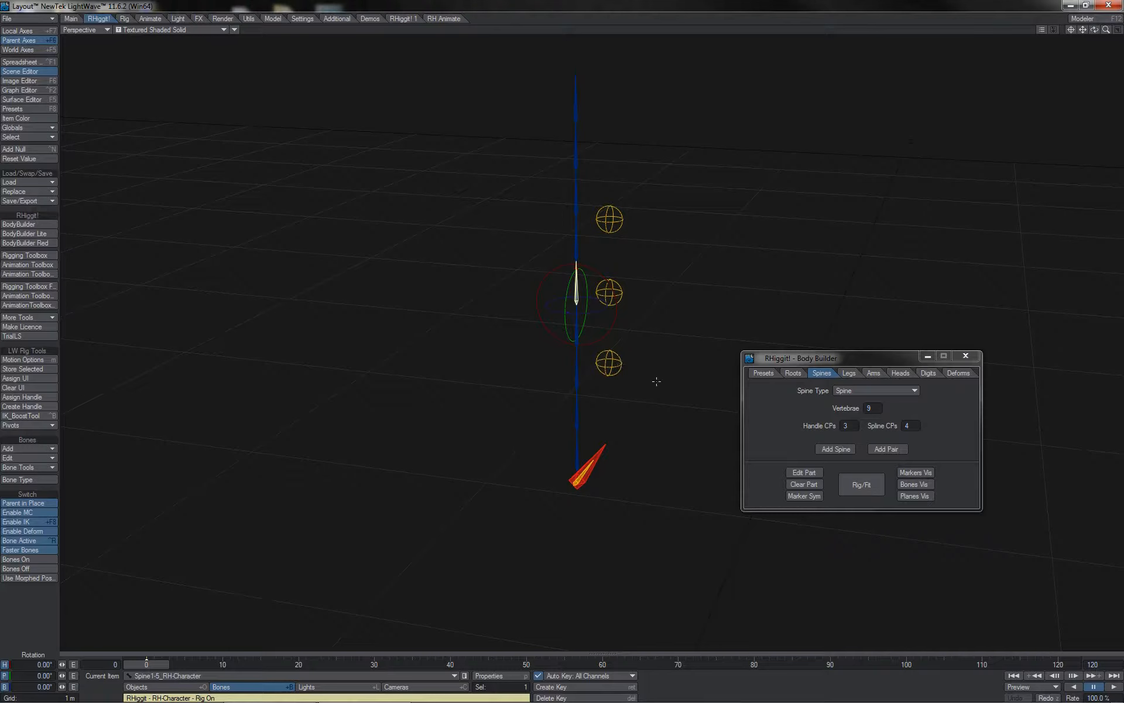
Rotate the lower spine handle to a heading of about -69° and the middle handle to about 77°
left_click(623, 366)
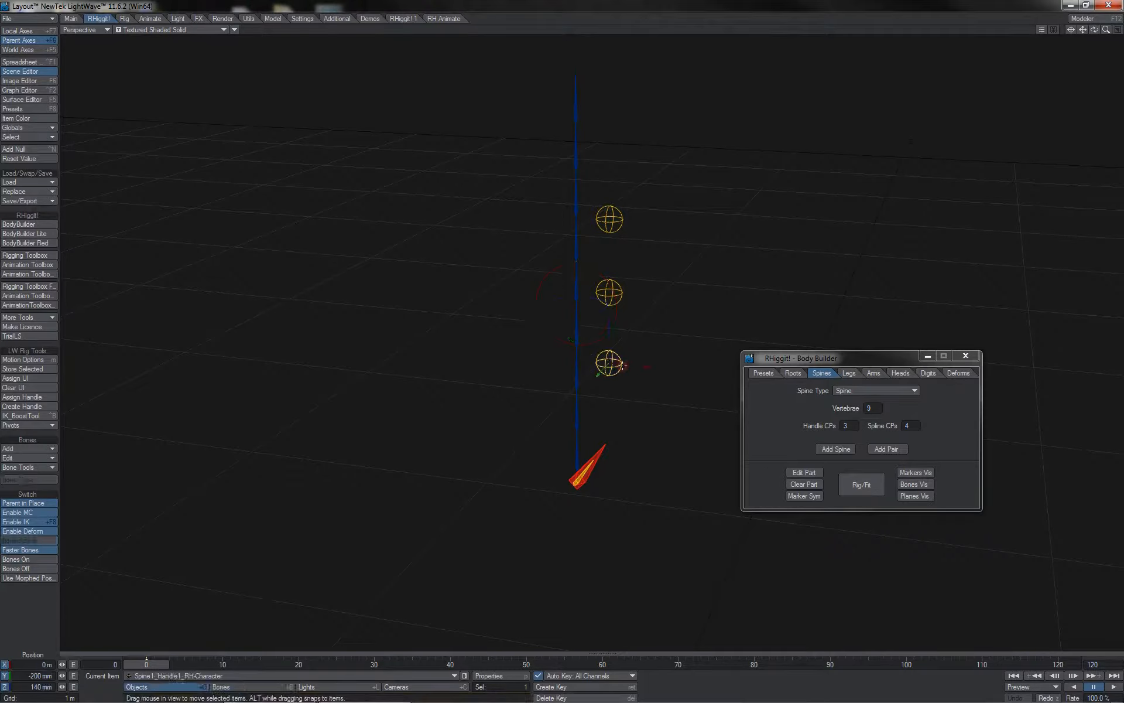
key("y")
left_click_drag(629, 328, 563, 345)
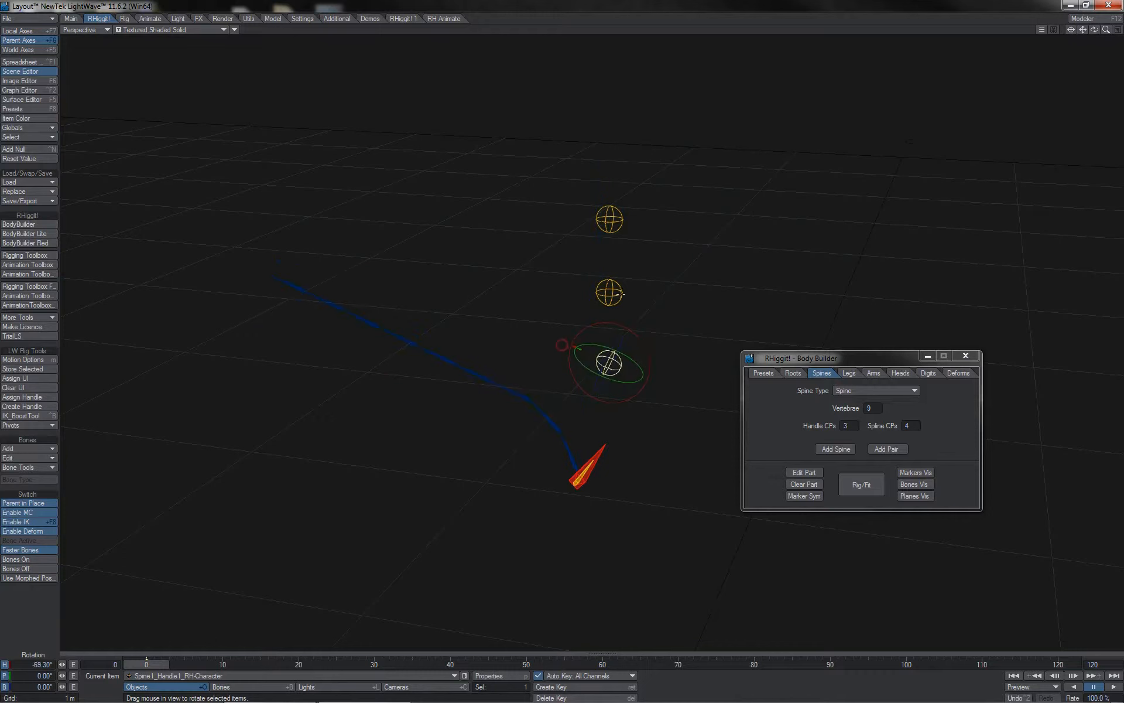
left_click(615, 287)
left_click_drag(625, 254, 737, 255)
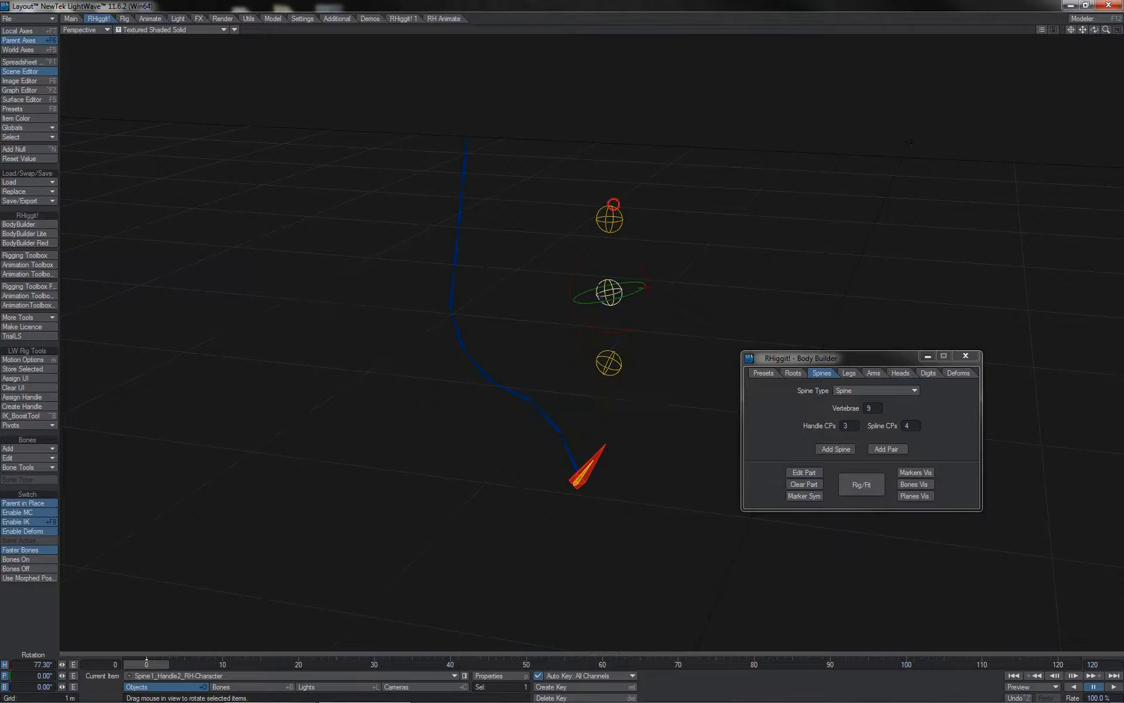
Rotate the top spine handle to about -53° heading, -40° pitch and 20° bank, and adjust the middle handle
left_click(613, 207)
left_click_drag(642, 197, 564, 197)
left_click_drag(631, 223, 651, 199)
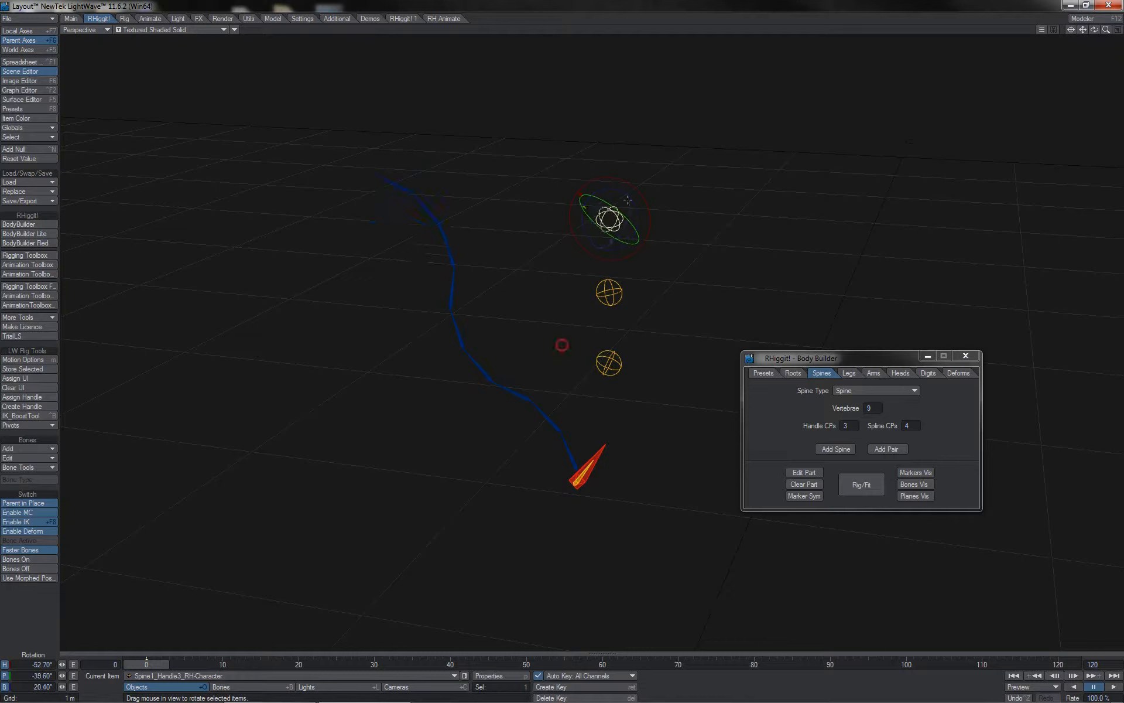
left_click(630, 287)
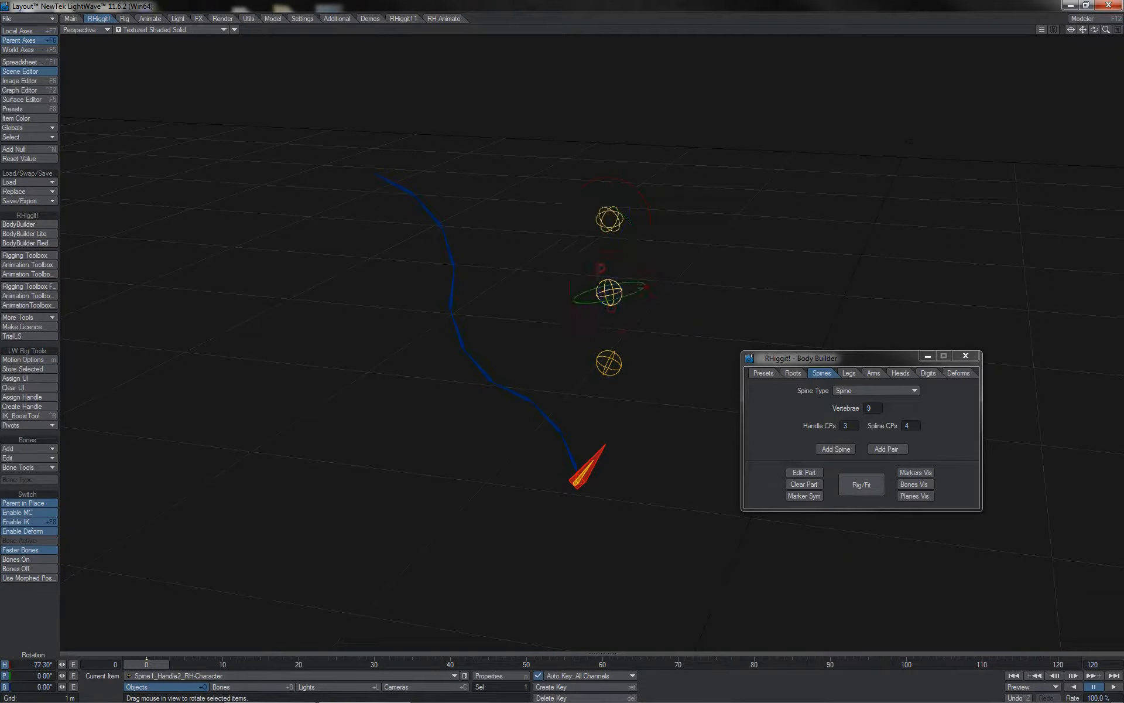
mouse_move(601, 269)
left_mouse_down()
mouse_move(562, 270)
mouse_move(657, 270)
mouse_move(603, 269)
mouse_move(622, 269)
left_mouse_up()
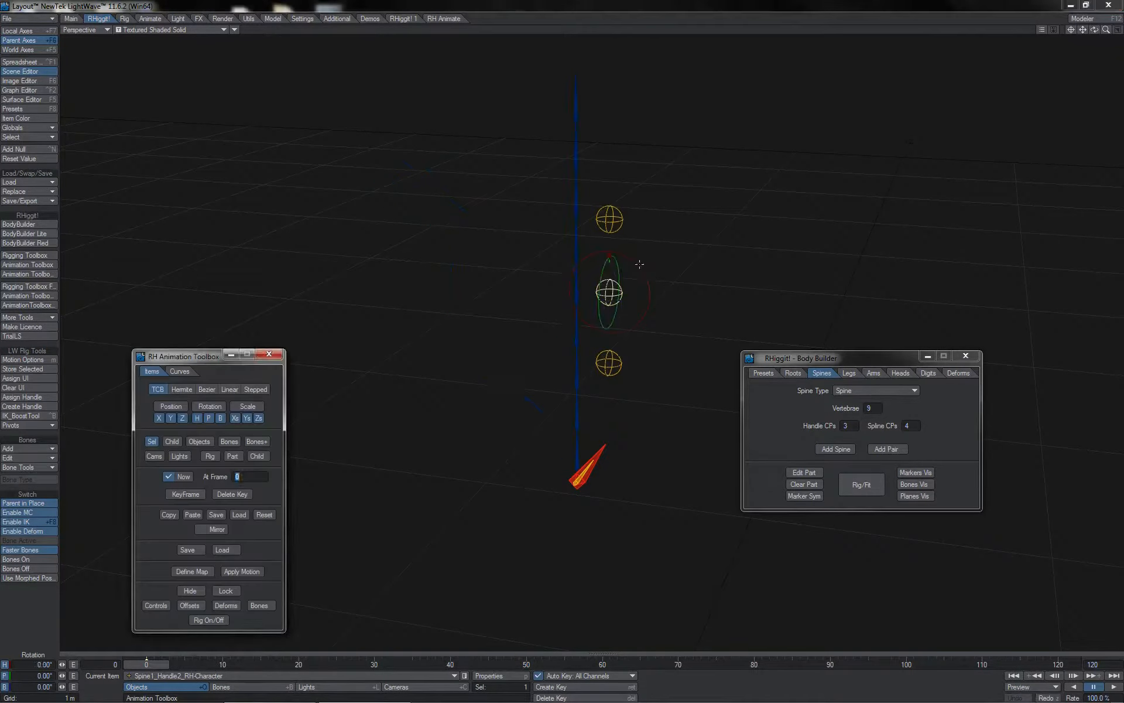
Bend the spine with the middle handle, try rotating the fifth vertebra bone directly, and undo that bone rotation
left_click_drag(643, 264, 594, 268)
left_click(545, 297)
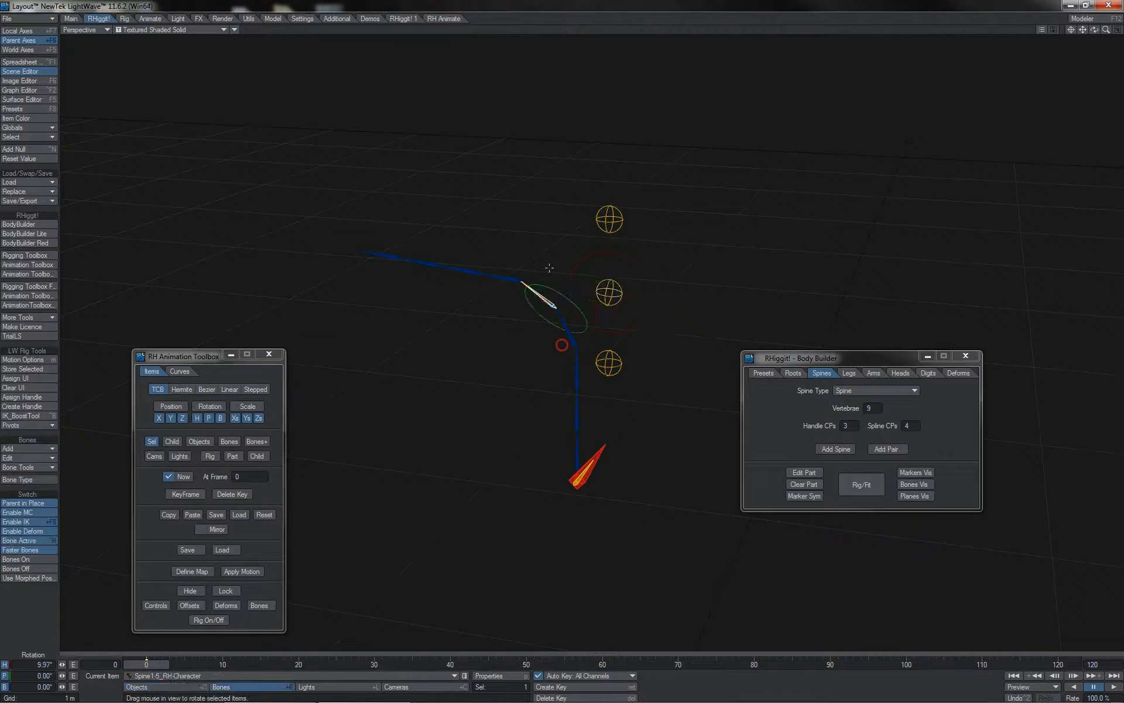
key("ctrl+z")
Show the rig's offset bones and rotate the fifth vertebra's offset bone to reshape the bend
left_click(201, 605)
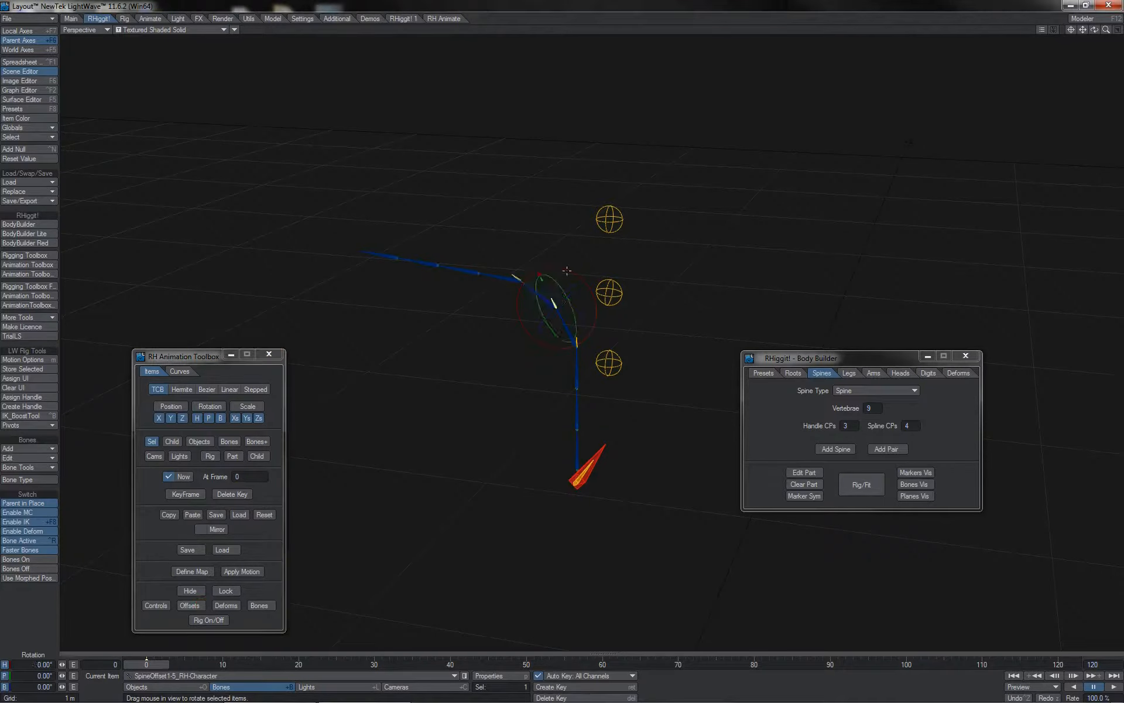
left_click_drag(565, 269, 600, 245)
left_click(572, 260)
Rotate the middle spine handle, undo back to a straight spine, and rotate the handle to a heading of about -95°
left_click(609, 292)
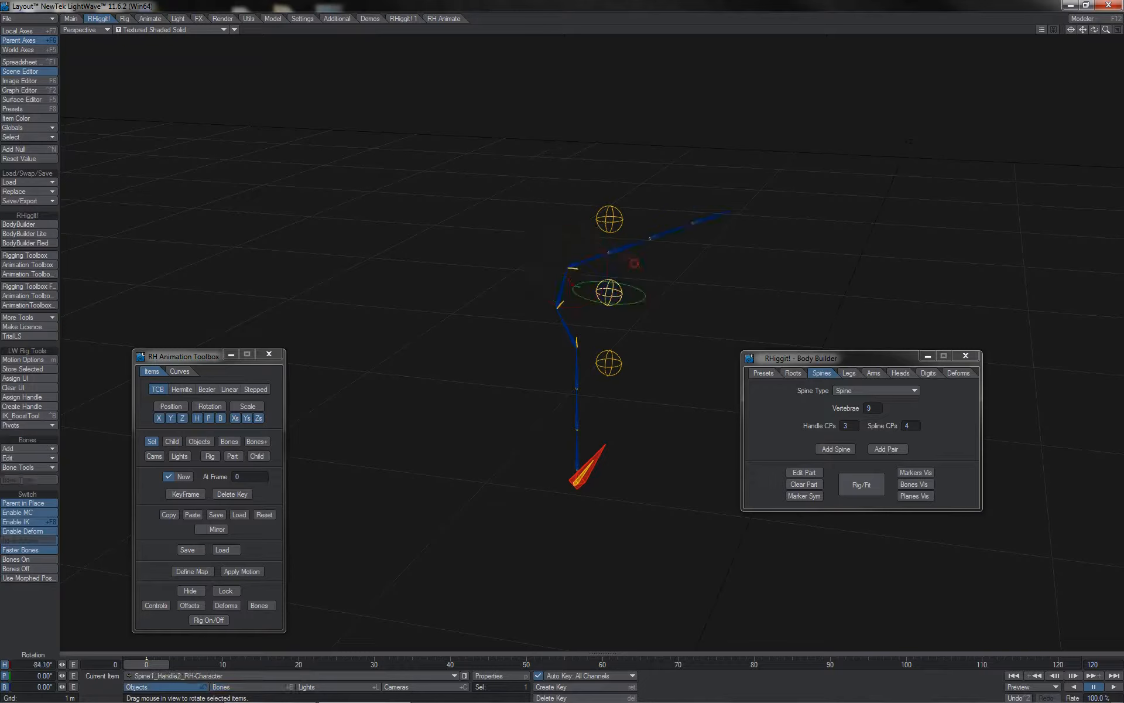
mouse_move(635, 263)
left_mouse_down()
mouse_move(648, 286)
mouse_move(621, 255)
mouse_move(603, 254)
mouse_move(639, 267)
mouse_move(626, 275)
mouse_move(634, 264)
left_mouse_up()
key("ctrl+z")
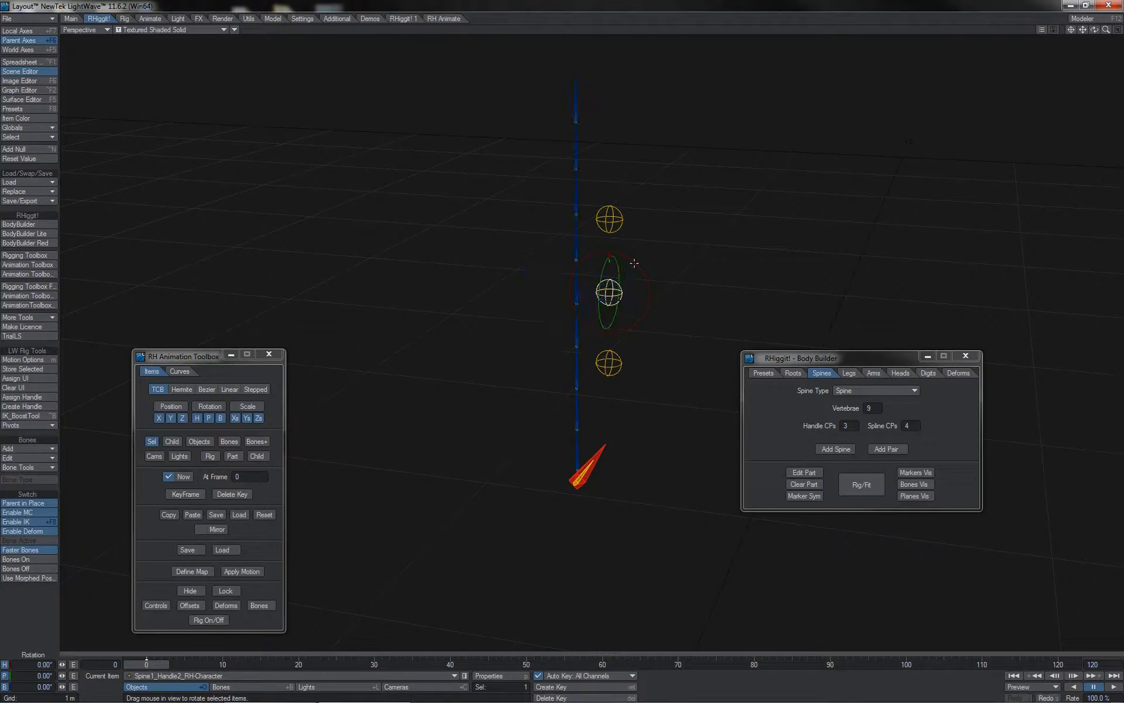
mouse_move(635, 264)
left_mouse_down()
mouse_move(646, 285)
mouse_move(599, 256)
mouse_move(580, 261)
mouse_move(634, 263)
left_mouse_up()
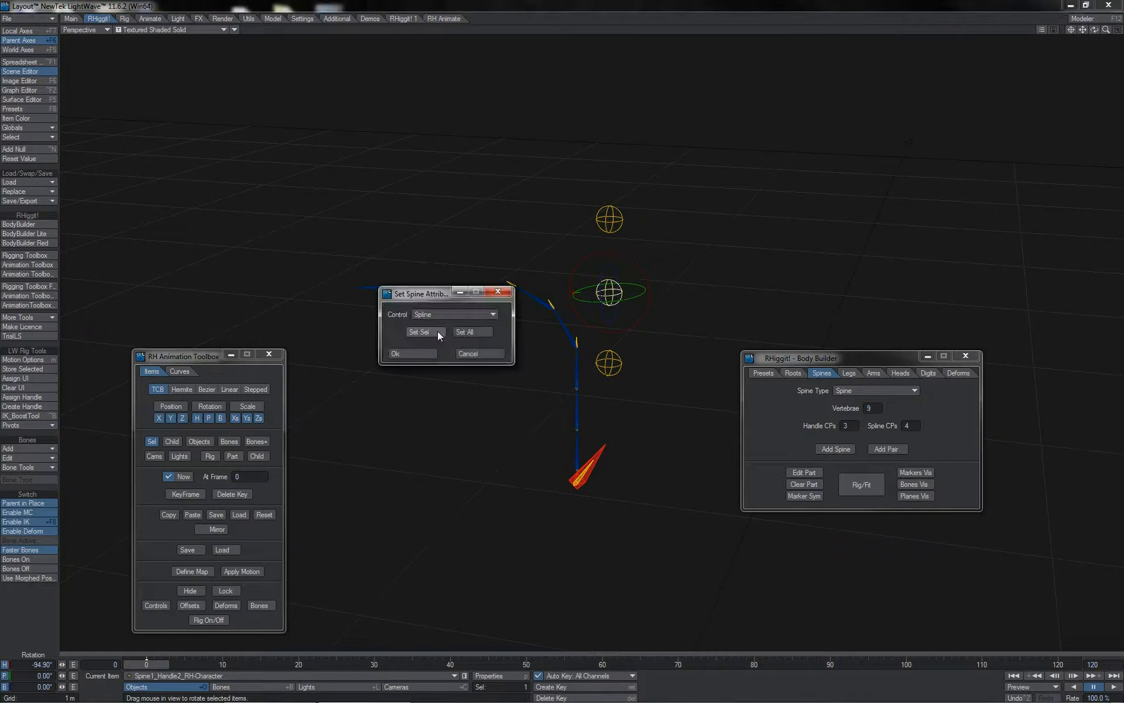
Apply the Spline control type to the spine
left_click(438, 331)
left_click(421, 353)
Move the second and third spline control rings to bend the spine, and undo these moves
left_click(685, 323)
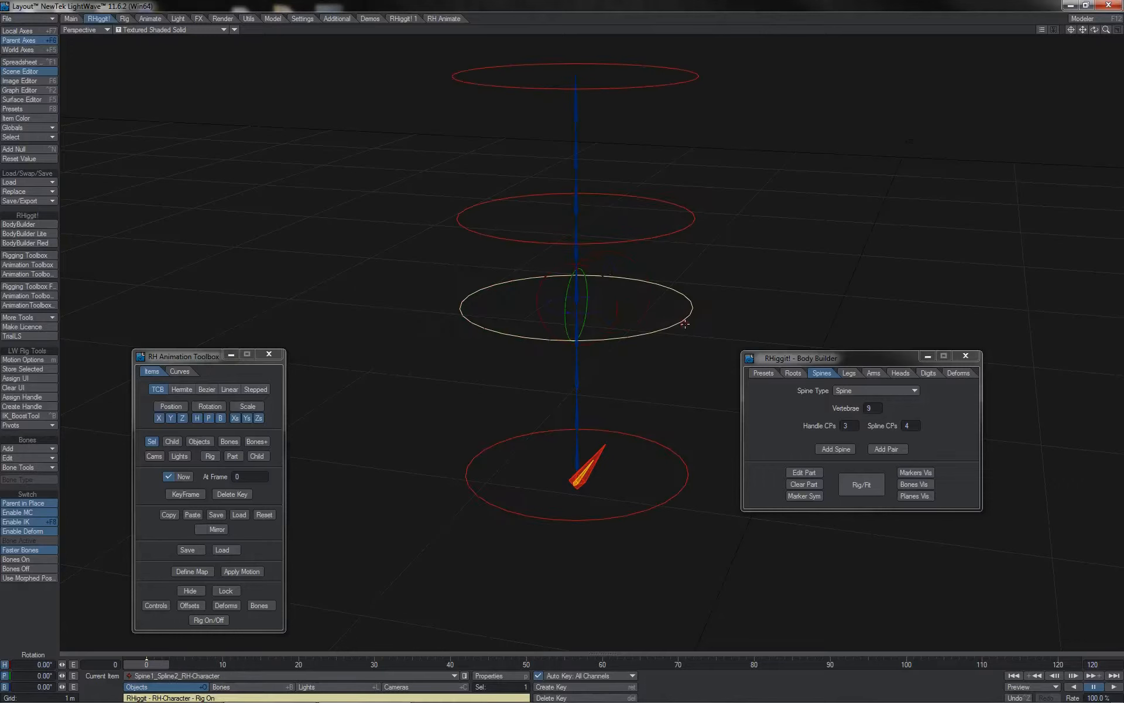
key("t")
mouse_move(609, 312)
left_mouse_down()
mouse_move(527, 312)
mouse_move(689, 313)
mouse_move(596, 312)
left_mouse_up()
left_click_drag(528, 277, 643, 320)
left_click(621, 231)
mouse_move(622, 231)
left_mouse_down()
mouse_move(862, 231)
mouse_move(638, 232)
left_mouse_up()
key("ctrl+z")
key("ctrl+z")
key("ctrl+z")
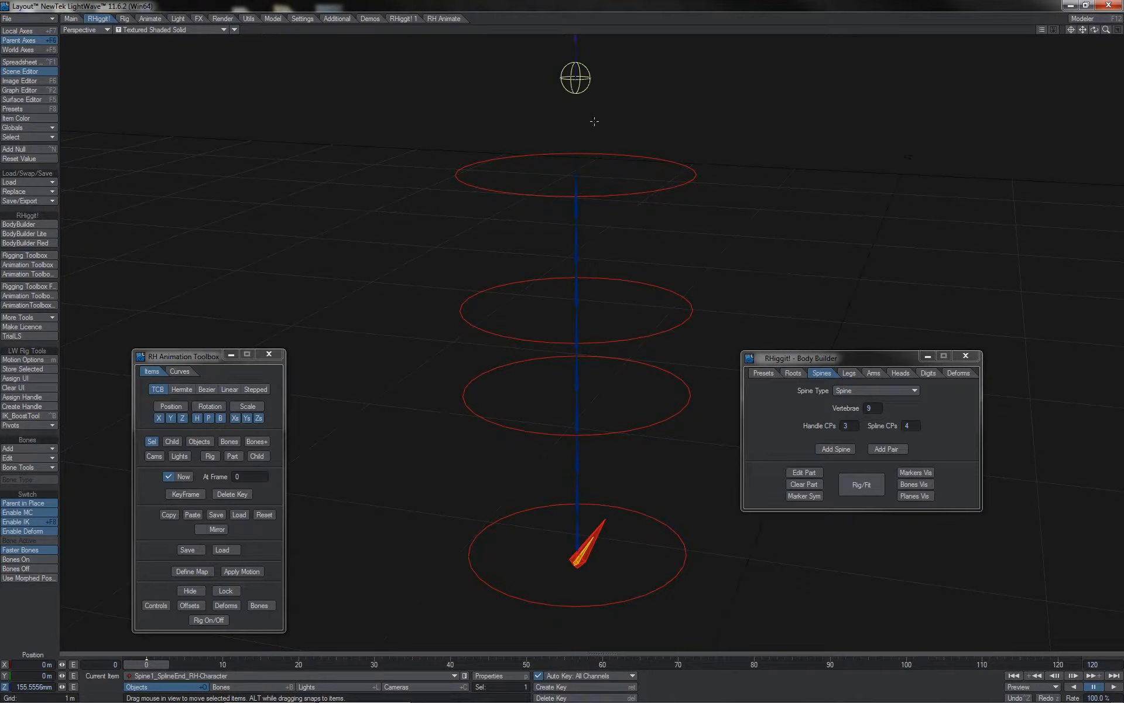
Slide the first vertebra up along the spline to about 323 mm and try moving the spline's end handle
left_click(657, 520)
left_click_drag(574, 514, 586, 404)
left_click(606, 519)
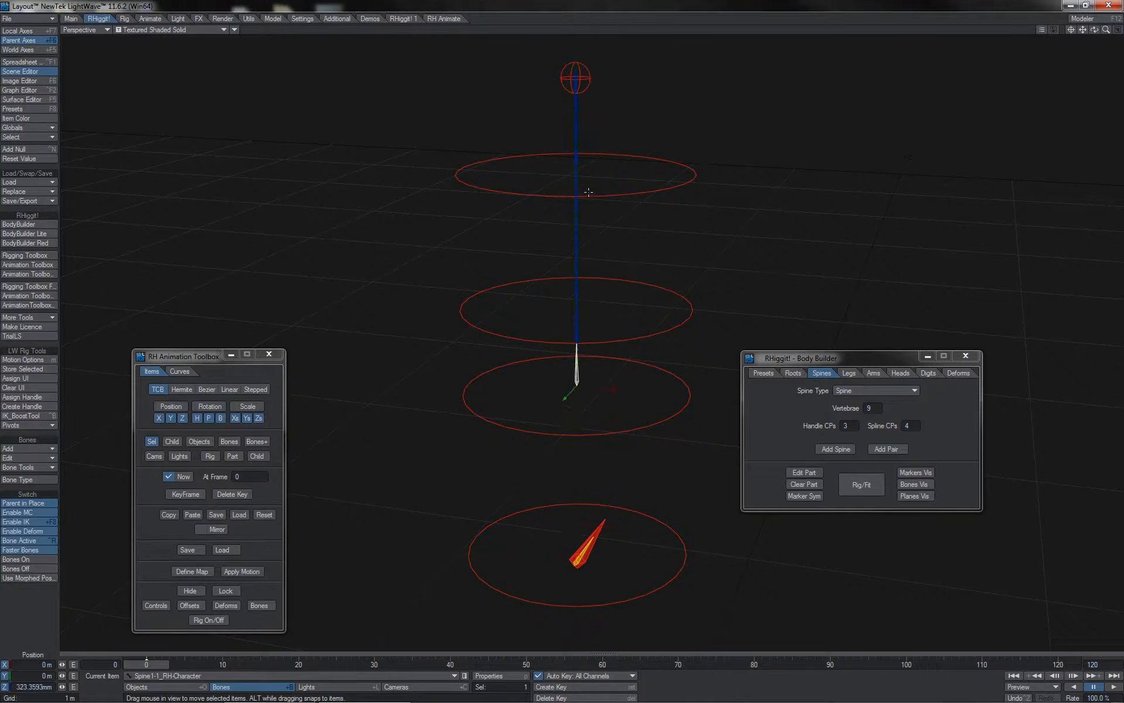
left_click(588, 84)
left_click_drag(579, 50, 576, 78)
Rotate the third spline control ring to a heading of about 2.2°
left_click(654, 334)
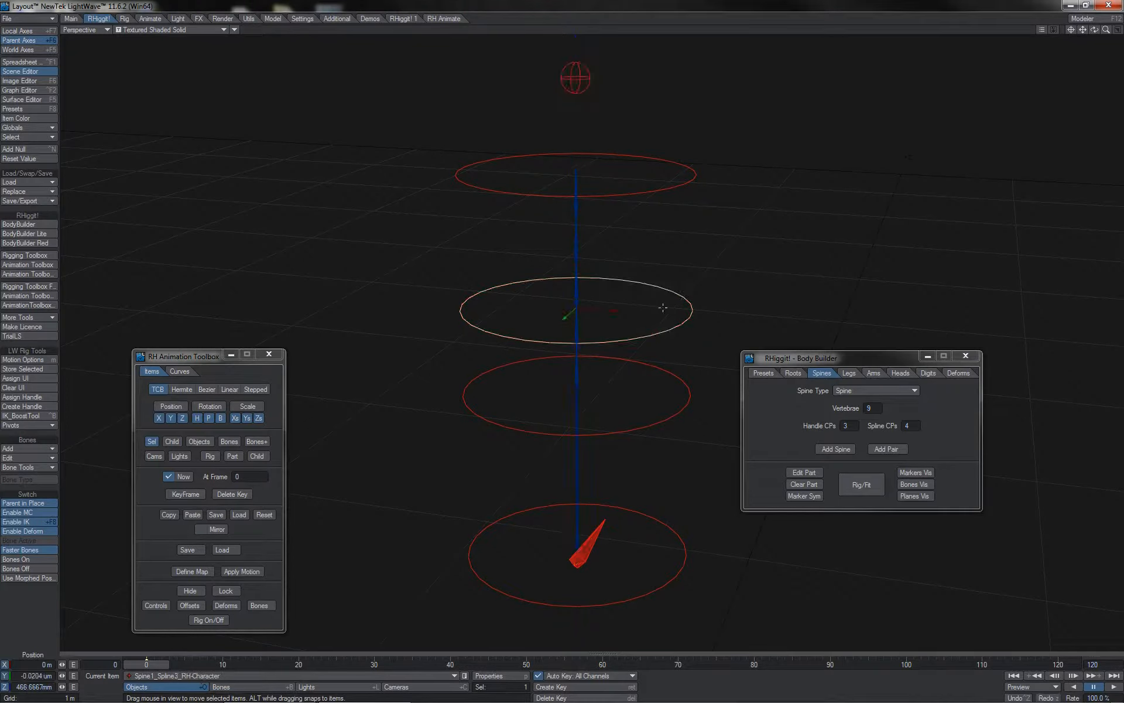
key("y")
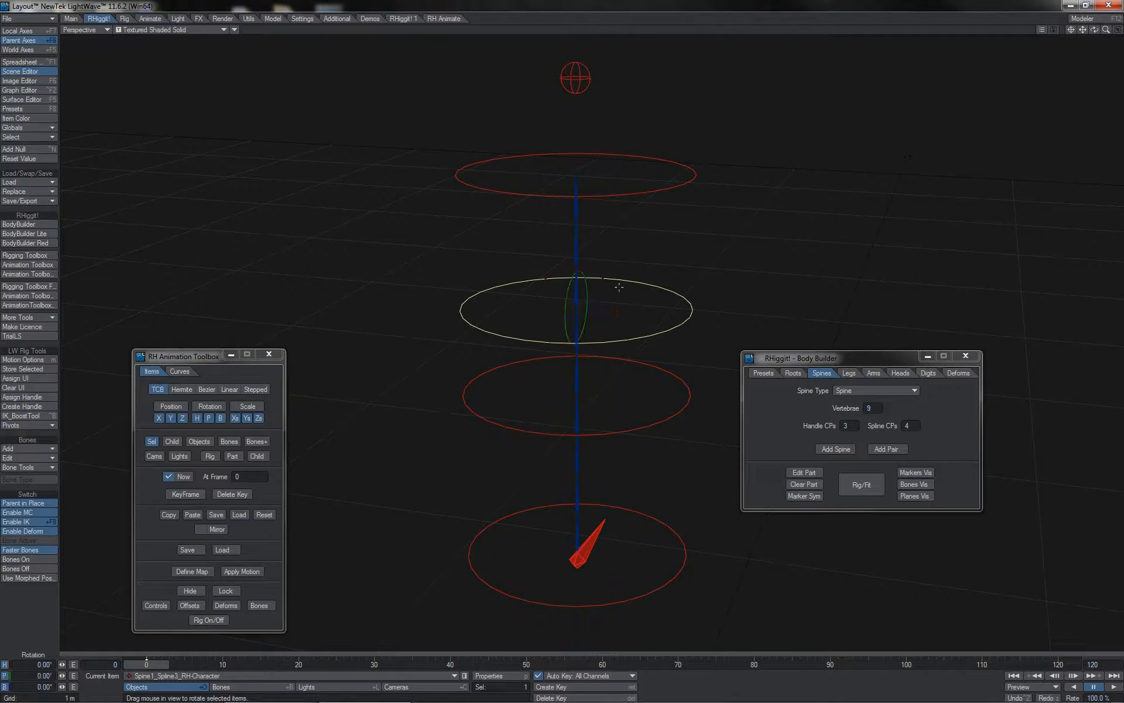
mouse_move(598, 280)
left_mouse_down()
mouse_move(598, 298)
mouse_move(598, 280)
left_mouse_up()
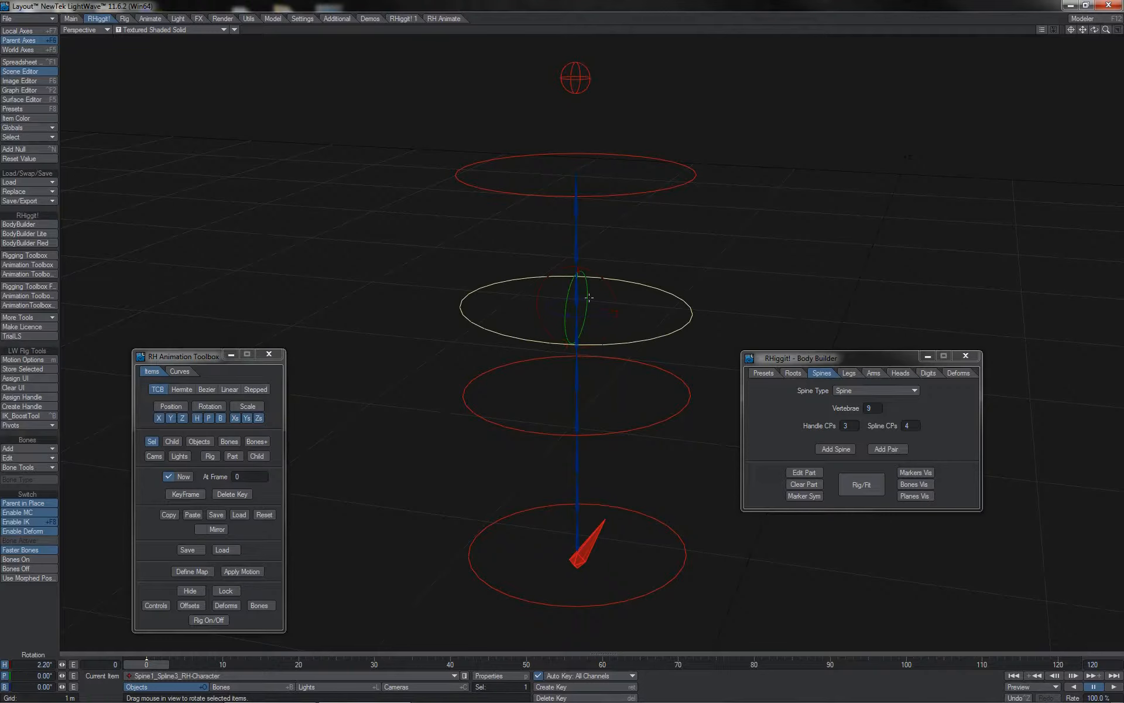
right_click_drag(589, 298, 603, 305)
left_click_drag(565, 299, 564, 344)
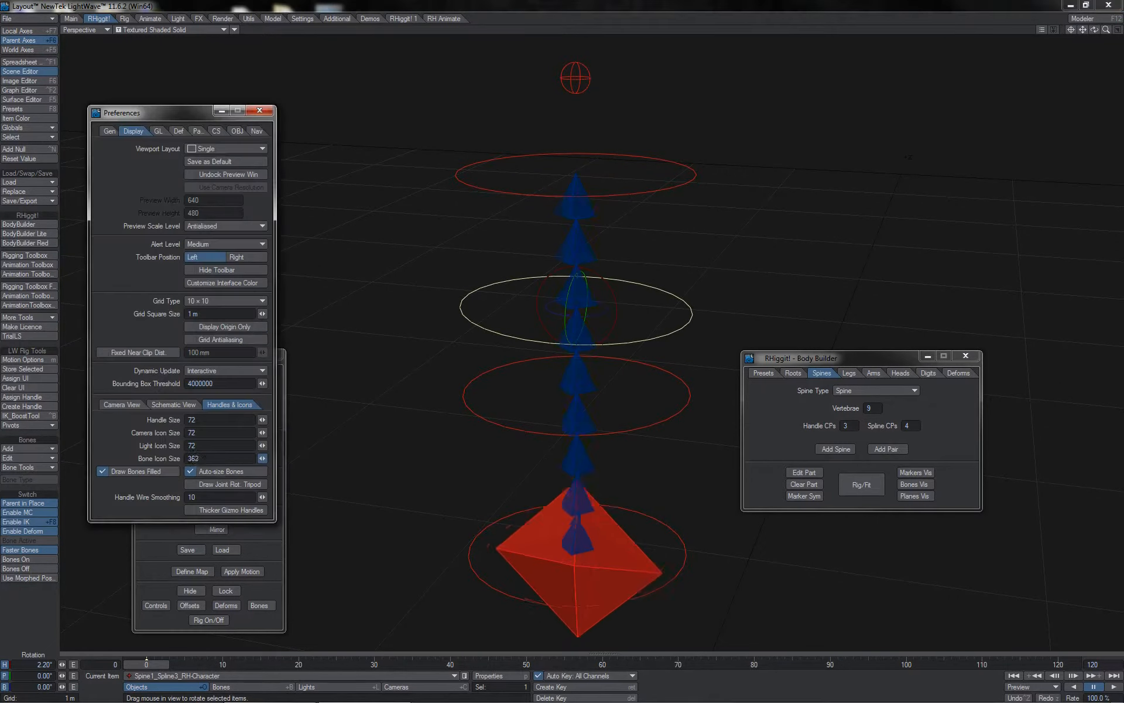
With the bone icon size set to 490, bank the third spline ring to about -14.7° and the second to about 15.4°
left_click_drag(263, 459, 263, 459)
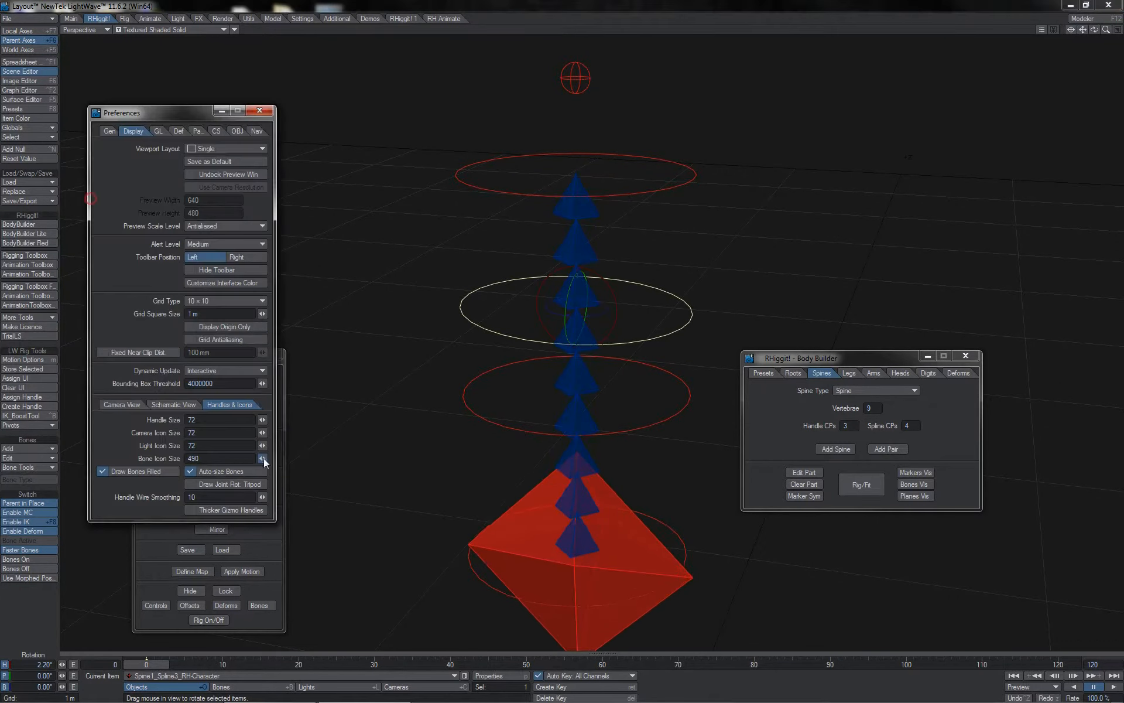
mouse_move(608, 311)
left_mouse_down()
mouse_move(597, 313)
mouse_move(632, 313)
mouse_move(599, 313)
mouse_move(615, 312)
left_mouse_up()
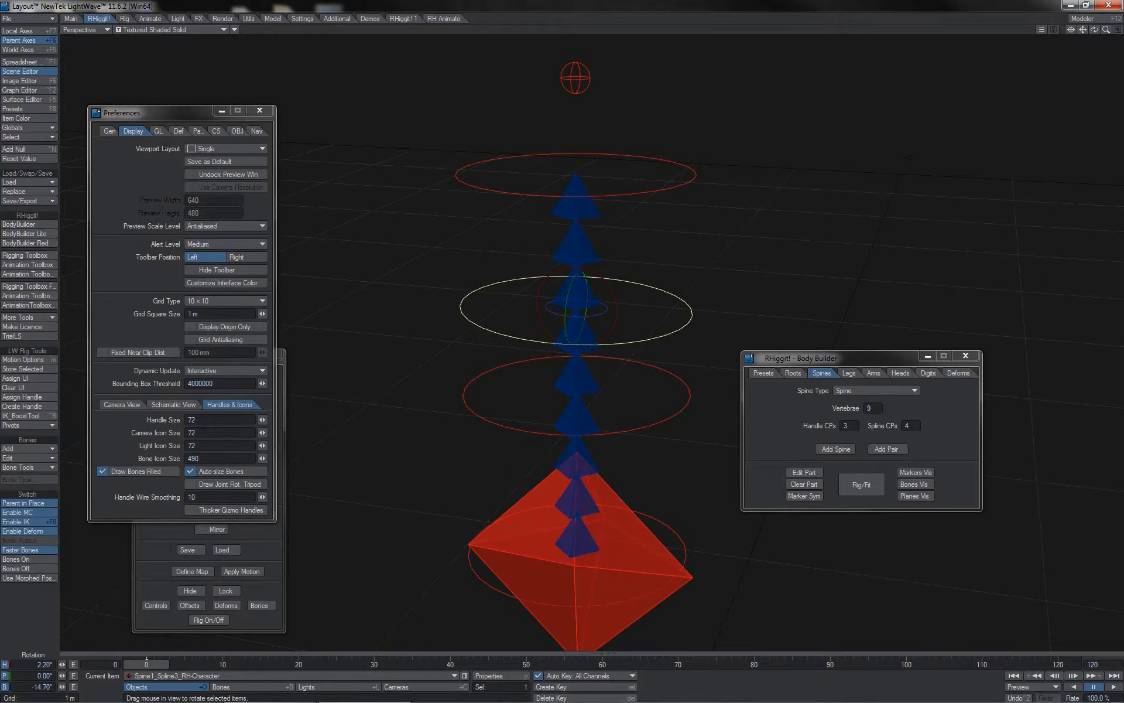
left_click(691, 390)
left_click_drag(600, 397, 579, 400)
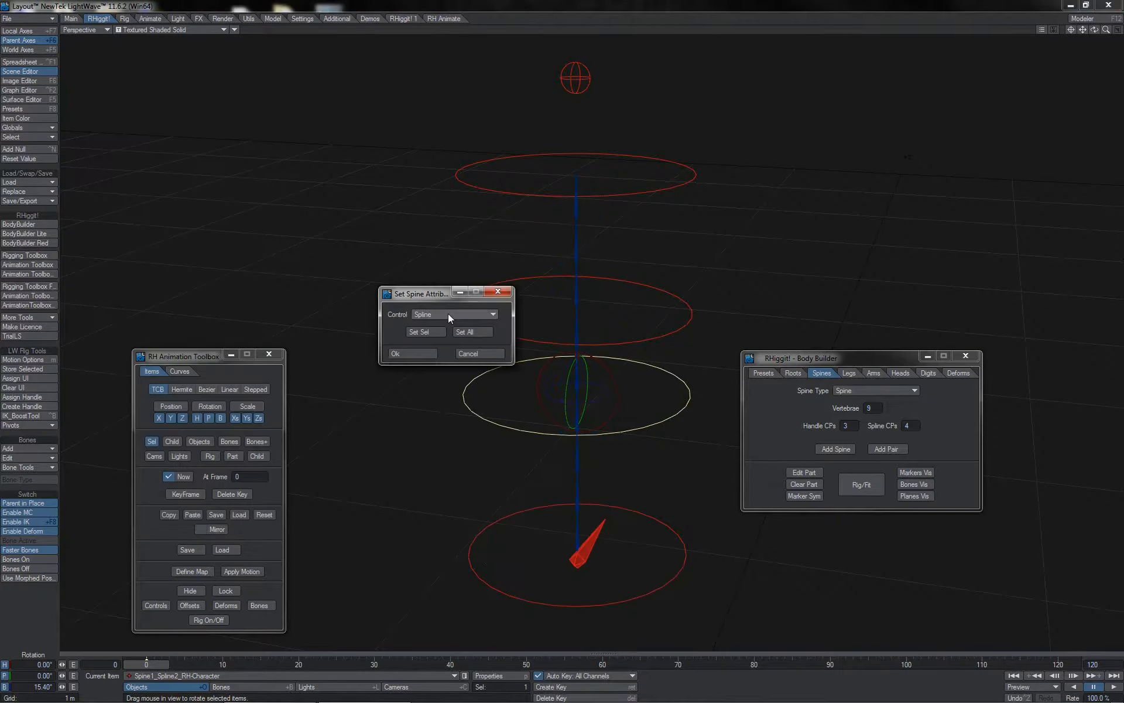
Change the spine's control type from Spline to IK
left_click(448, 314)
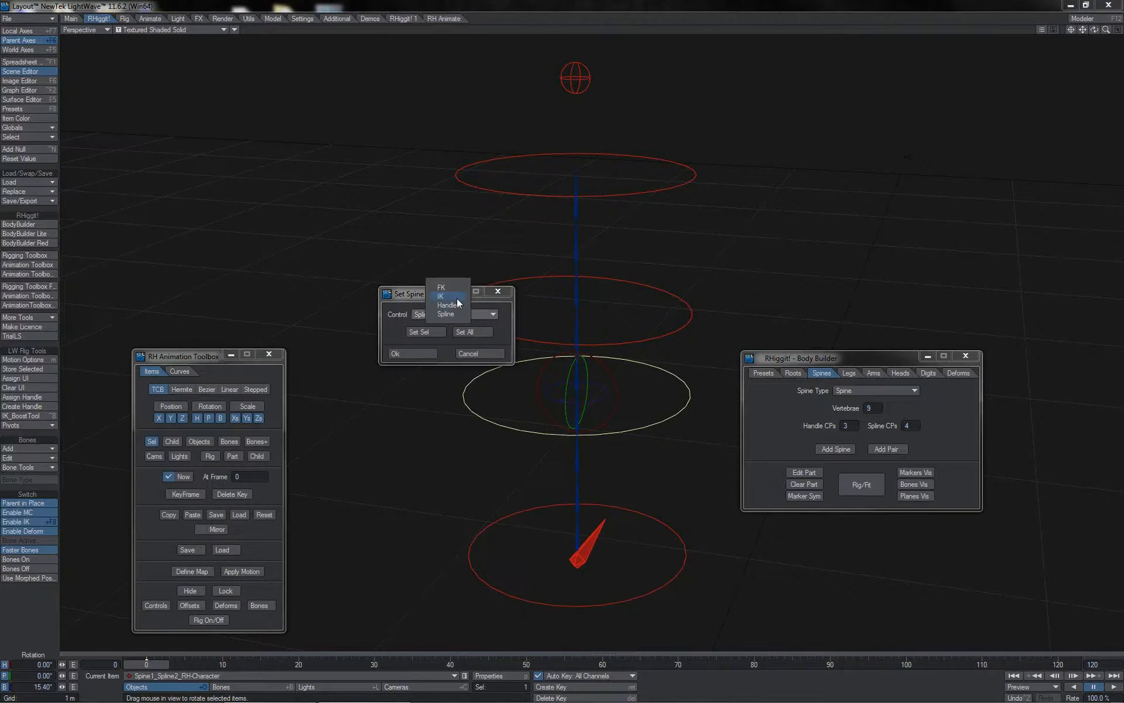
left_click(457, 301)
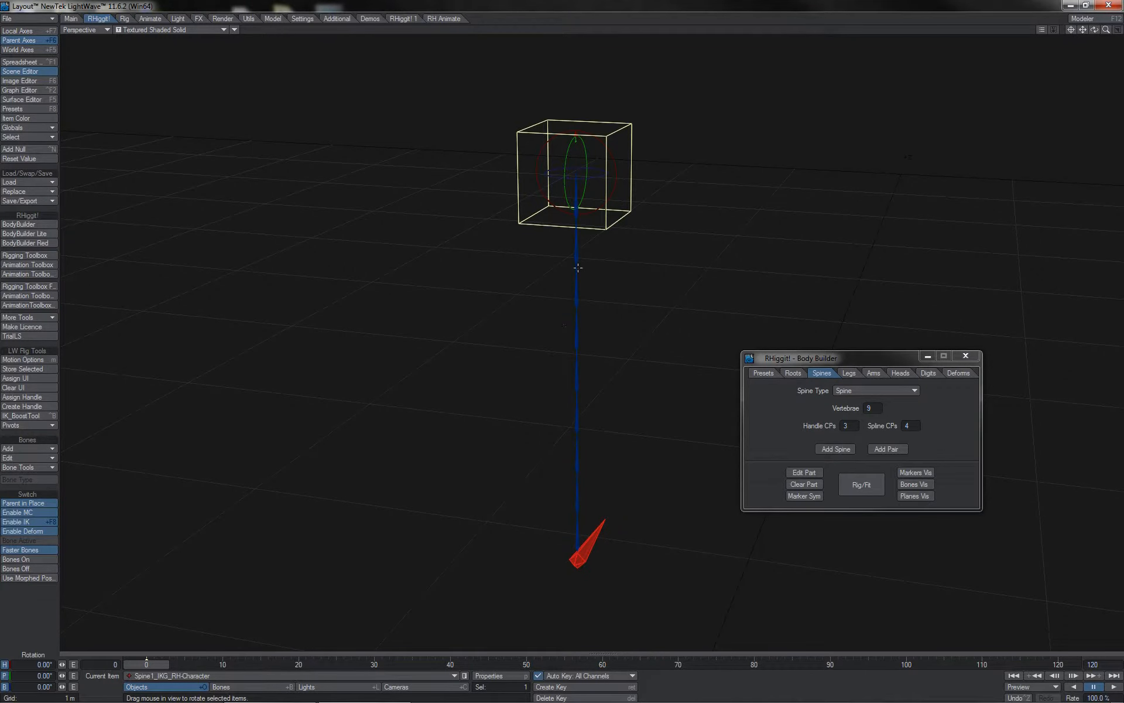
In the back view, move the spine's IK goal closer to the root and rotate it to a heading of about -128°
key("1")
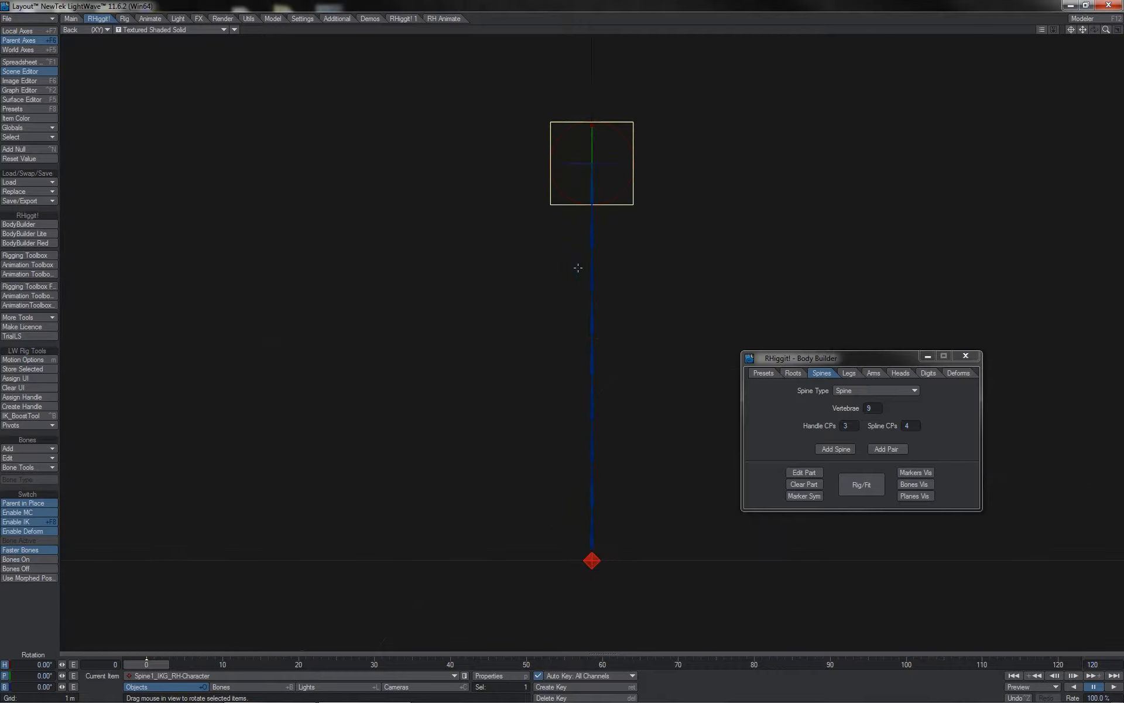
key("t")
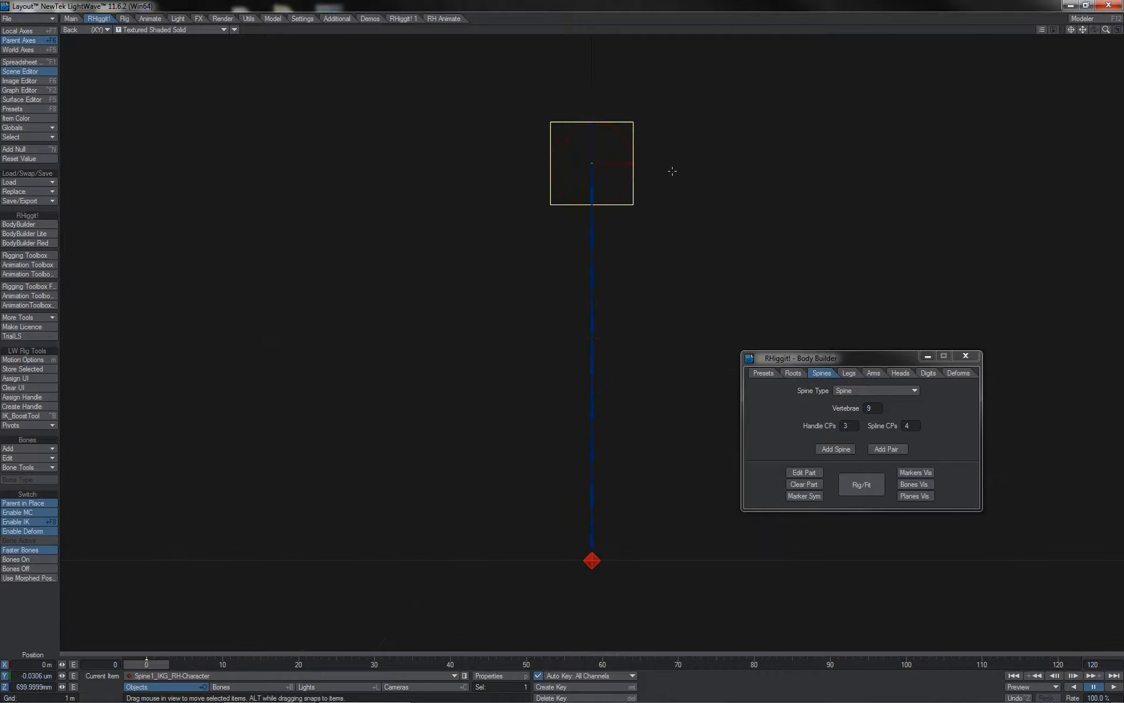
left_click_drag(700, 150, 342, 393)
left_click_drag(233, 406, 562, 345)
key("y")
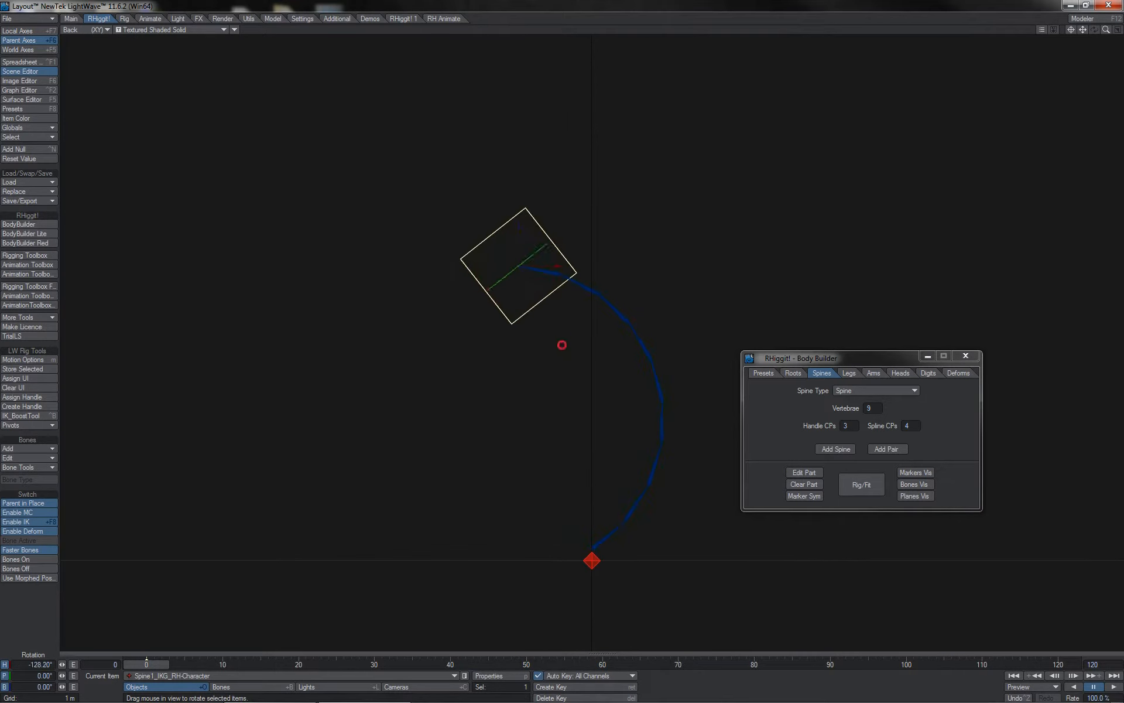
Move the IK goal out to the side of the root and rotate it to a heading of about -455°
key("t")
left_click_drag(563, 196, 441, 258)
key("y")
left_click_drag(562, 195, 589, 195)
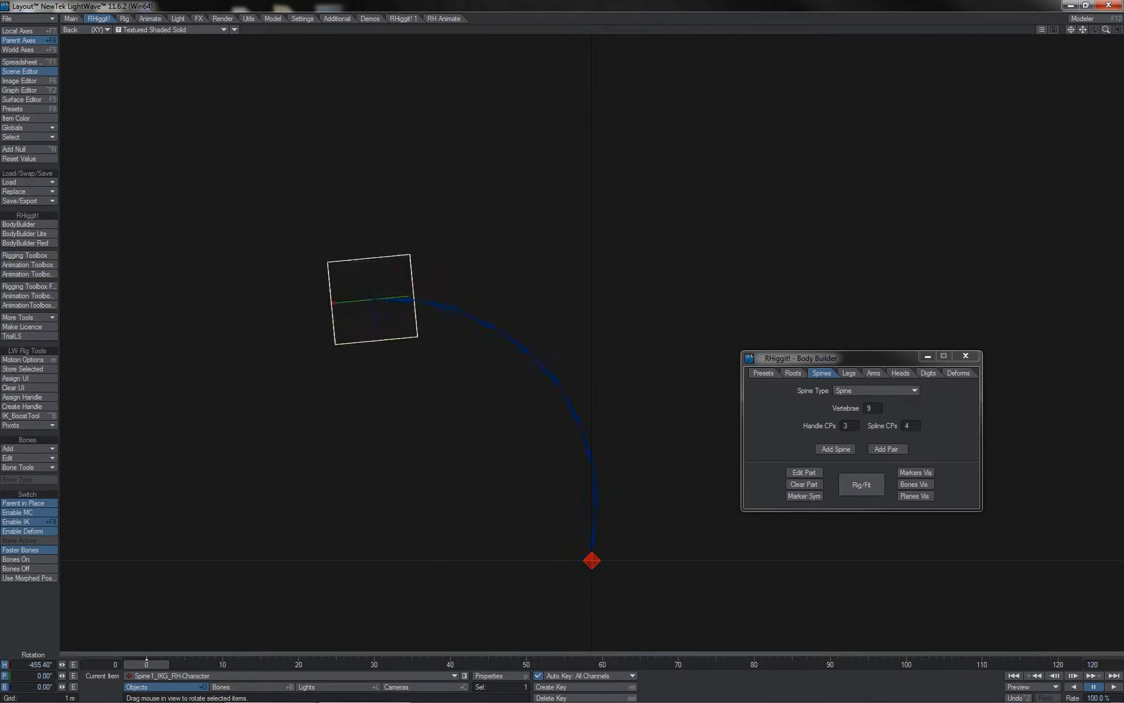
left_click_drag(402, 282, 351, 282)
Undo the IK goal's recent rotations and moves until its heading is back at 0°
key("ctrl+z")
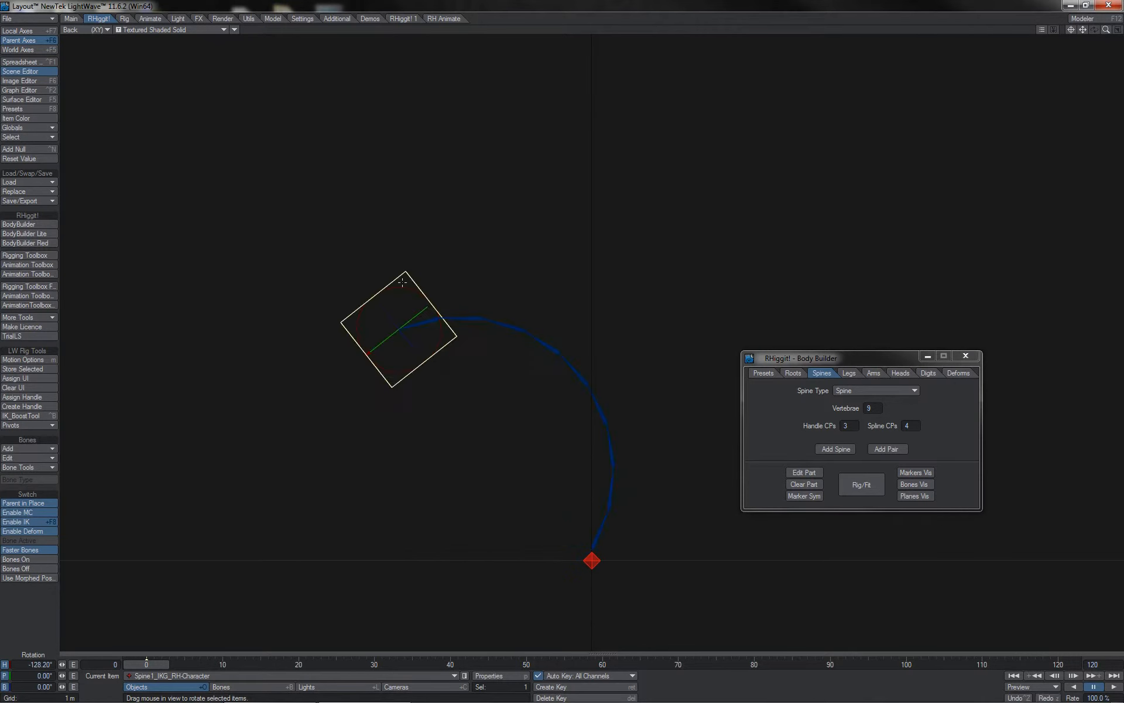
key("ctrl+z")
key("ctrl+z")
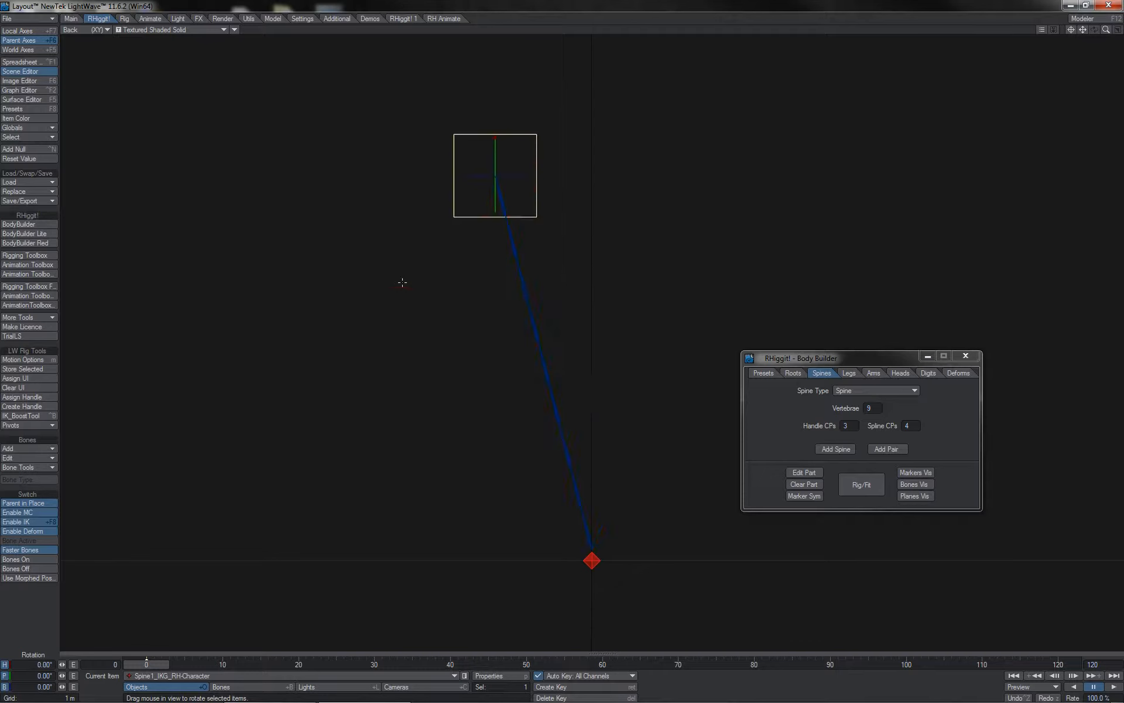
Place the IK goal straight above the root and rotate it to a heading of 70° to bow the spine
key("t")
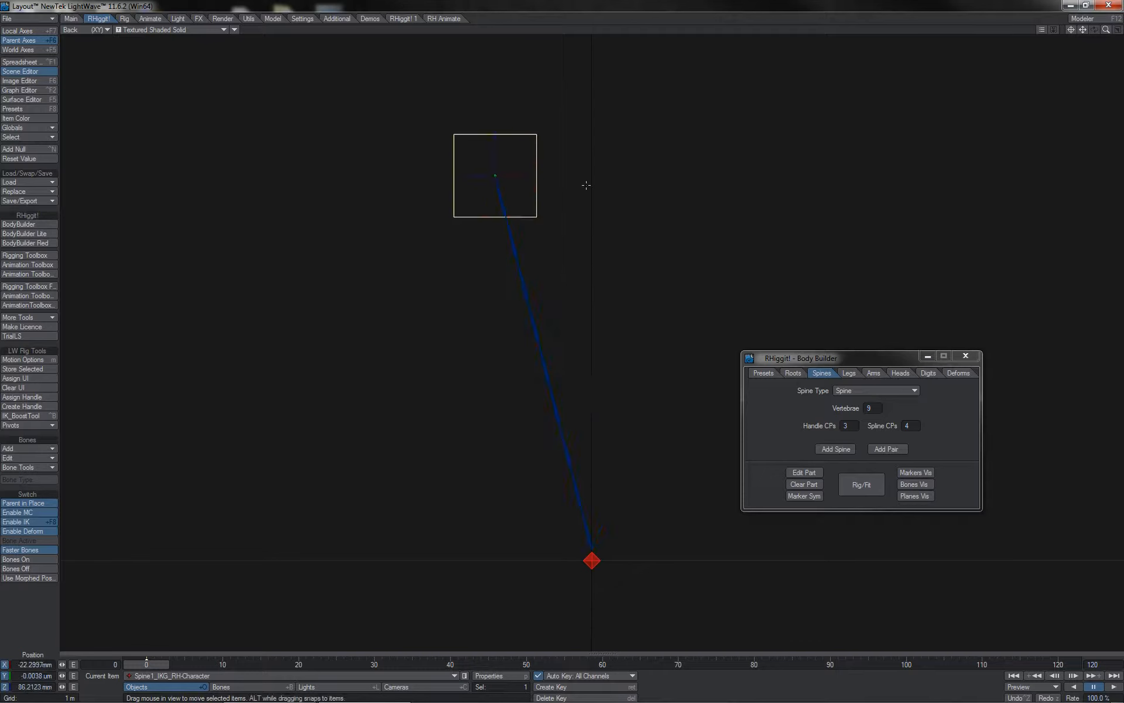
mouse_move(592, 156)
left_mouse_down()
mouse_move(741, 147)
mouse_move(1040, 373)
mouse_move(709, 145)
mouse_move(592, 156)
left_mouse_up()
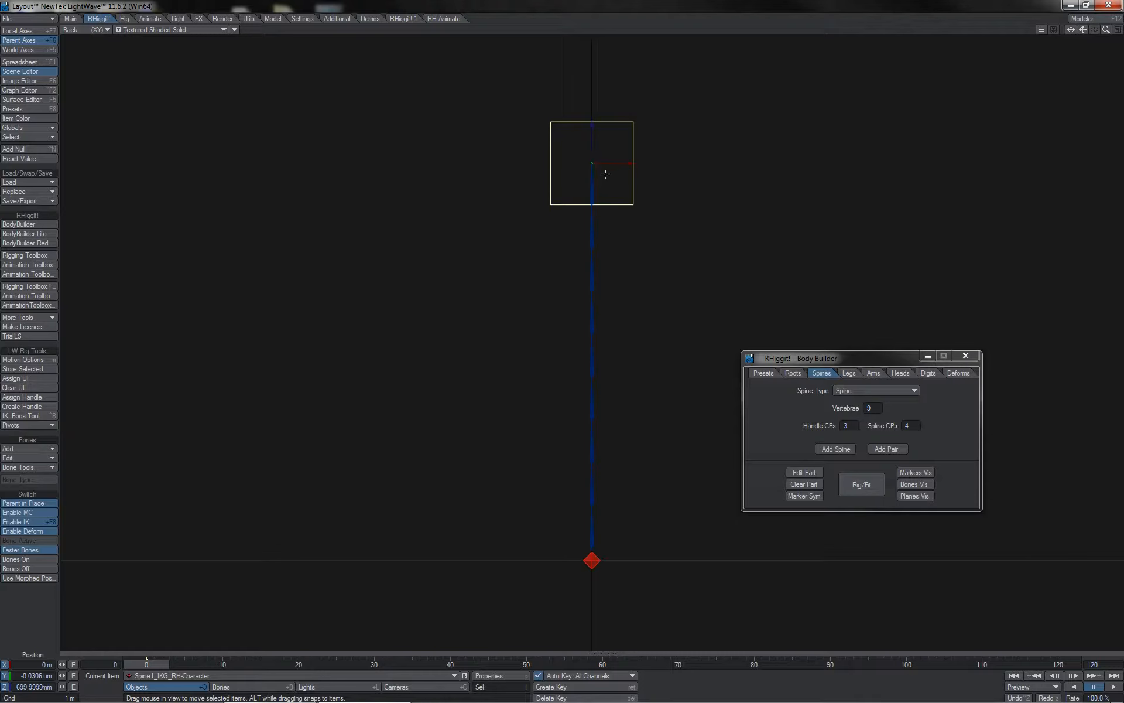
key("y")
left_click_drag(608, 131, 567, 132)
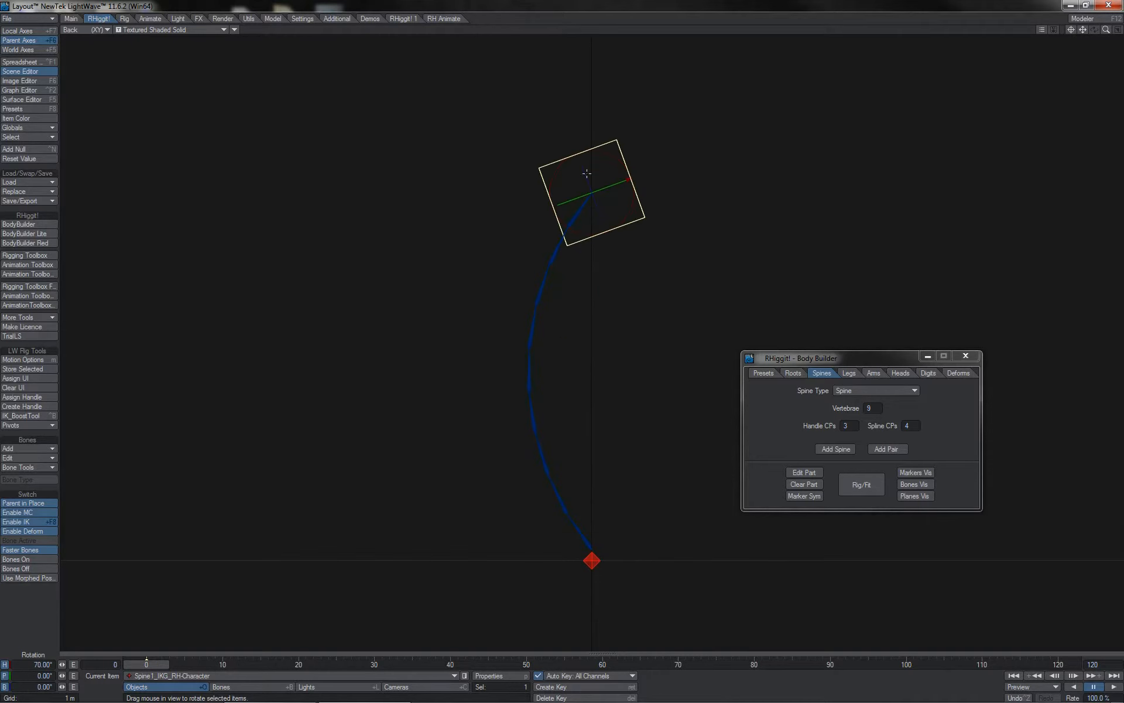
left_click_drag(585, 174, 594, 175)
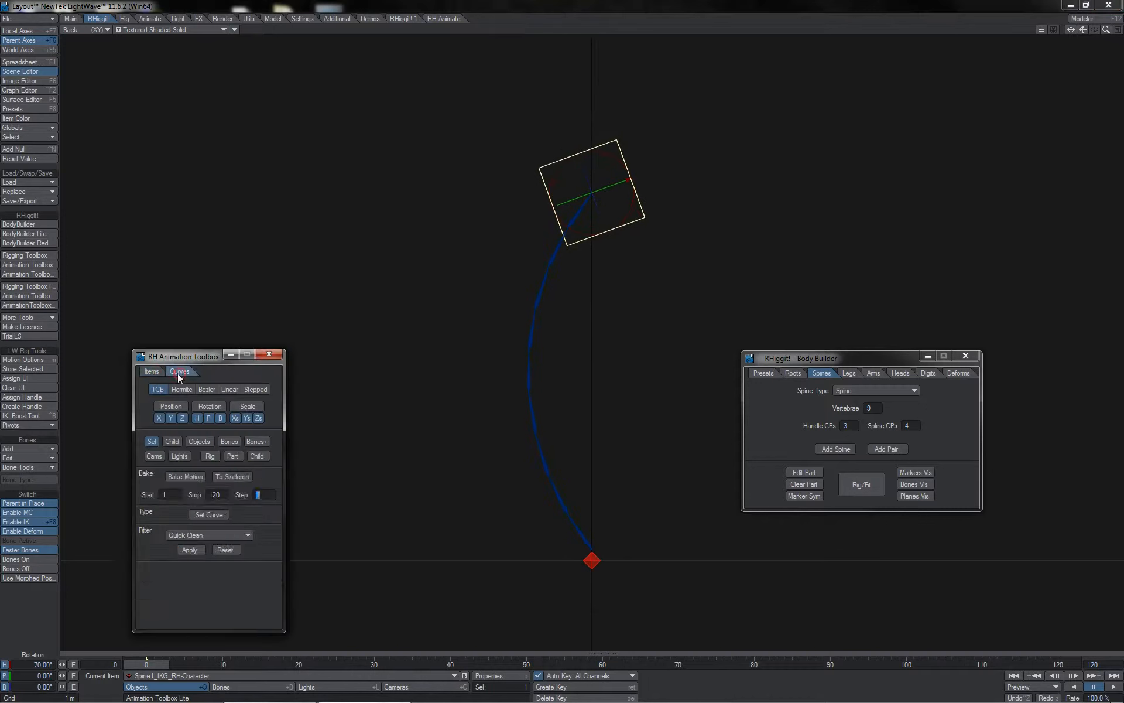
Show the spine's offset bones and rotate the middle offset bone to a heading of about -77°
left_click(153, 373)
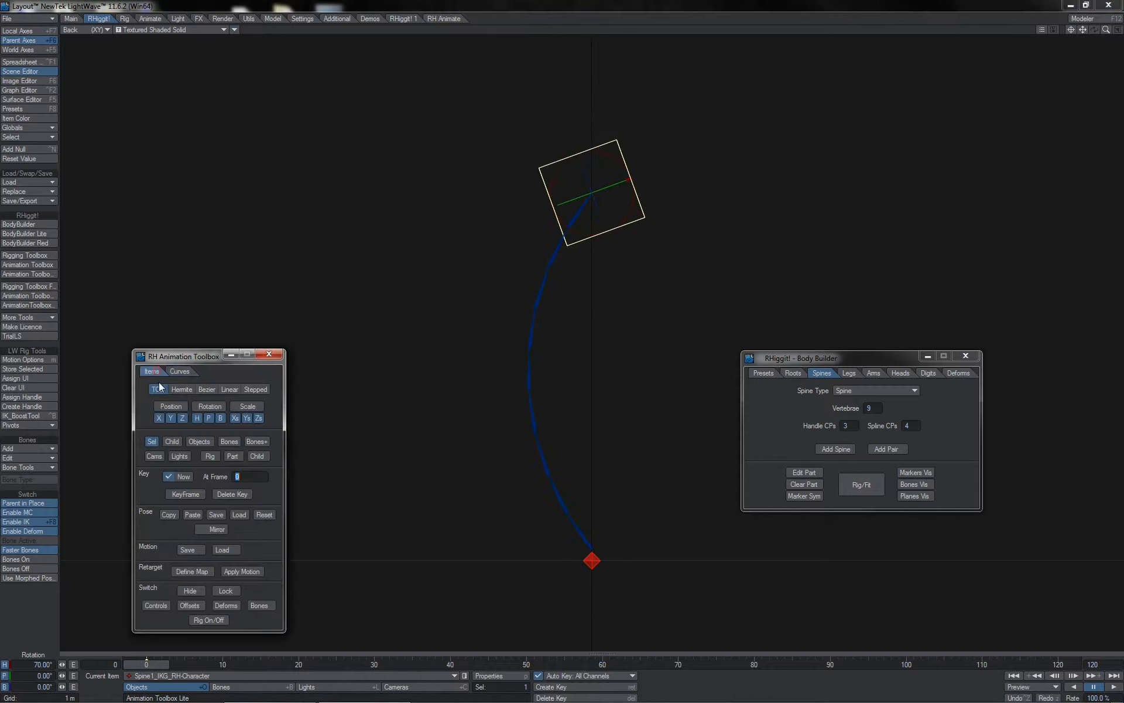
left_click(188, 606)
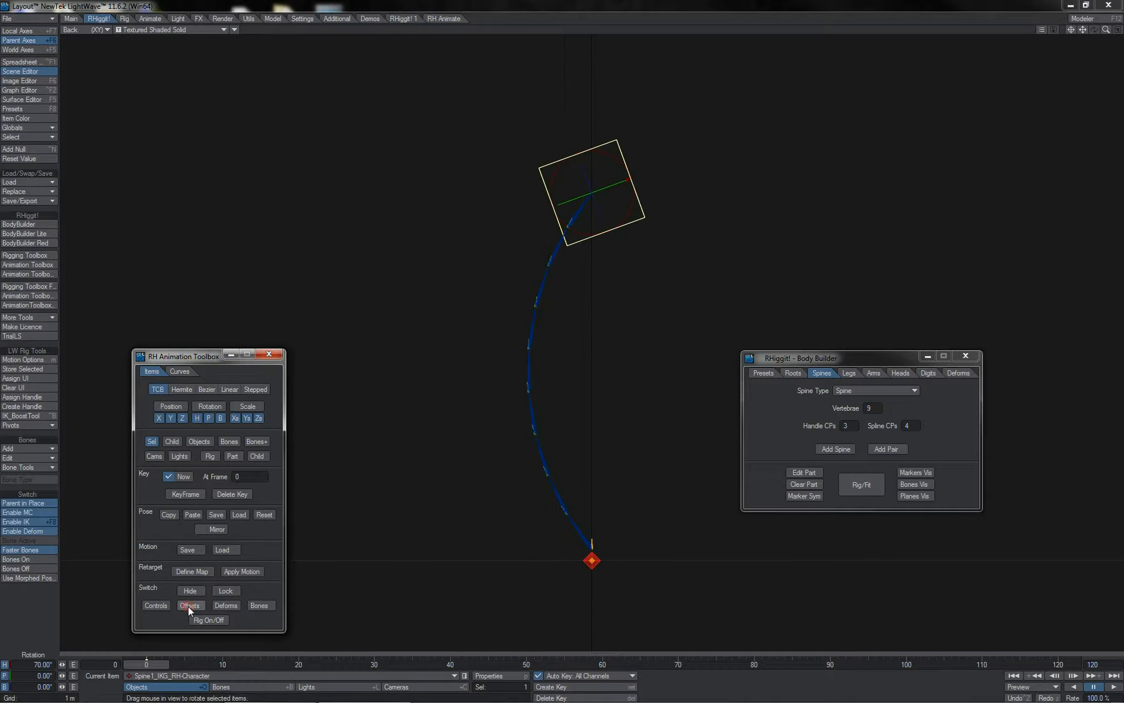
left_click(527, 342)
left_click_drag(552, 318, 565, 227)
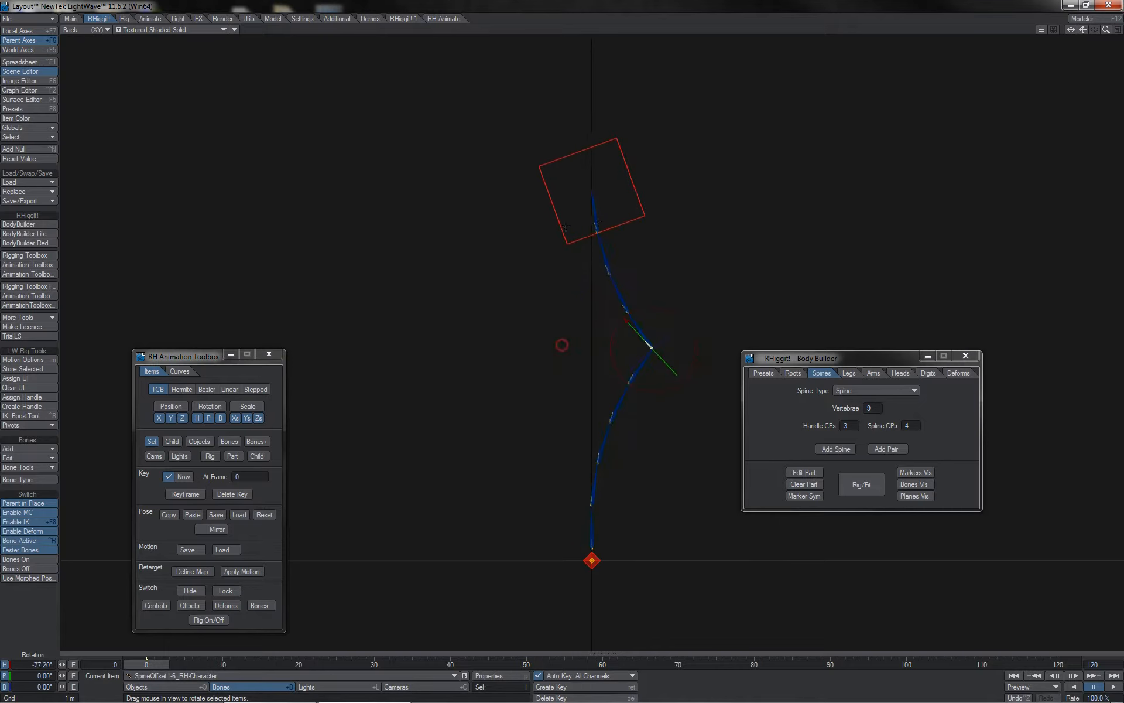
Rotate the spine's IK goal to tilt the opposite way and move it around to bend the offset spine
left_click(640, 222)
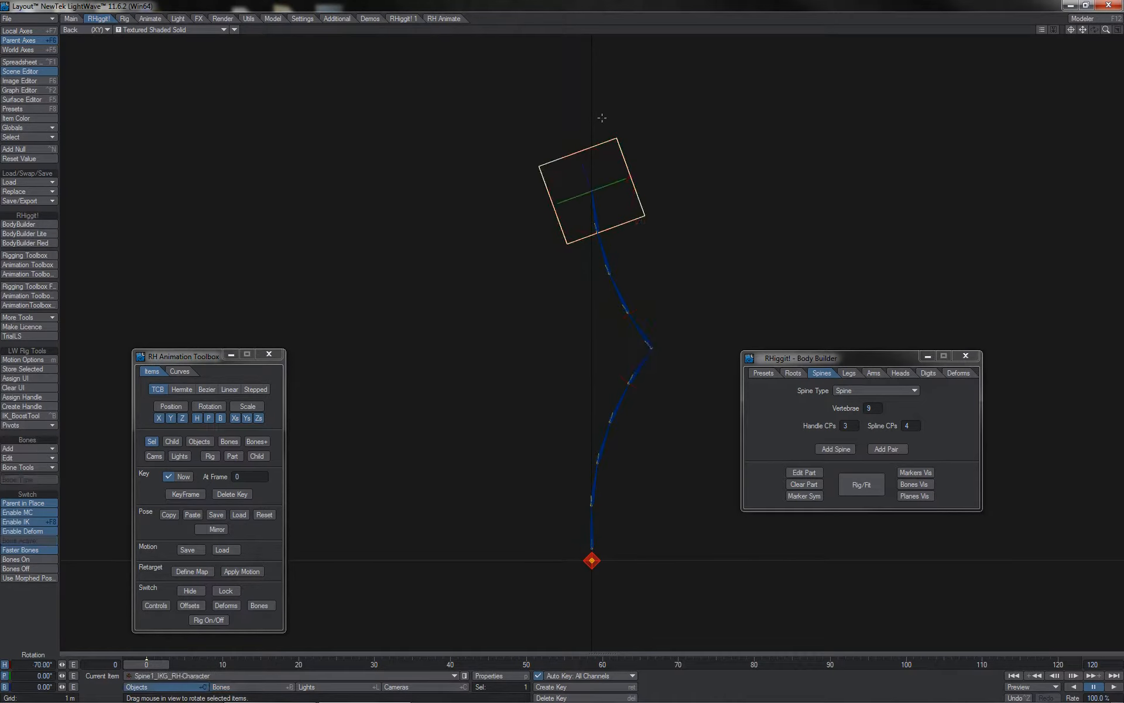
left_click_drag(605, 156, 562, 344)
key("t")
mouse_move(650, 139)
left_mouse_down()
mouse_move(882, 222)
mouse_move(527, 147)
mouse_move(654, 138)
left_mouse_up()
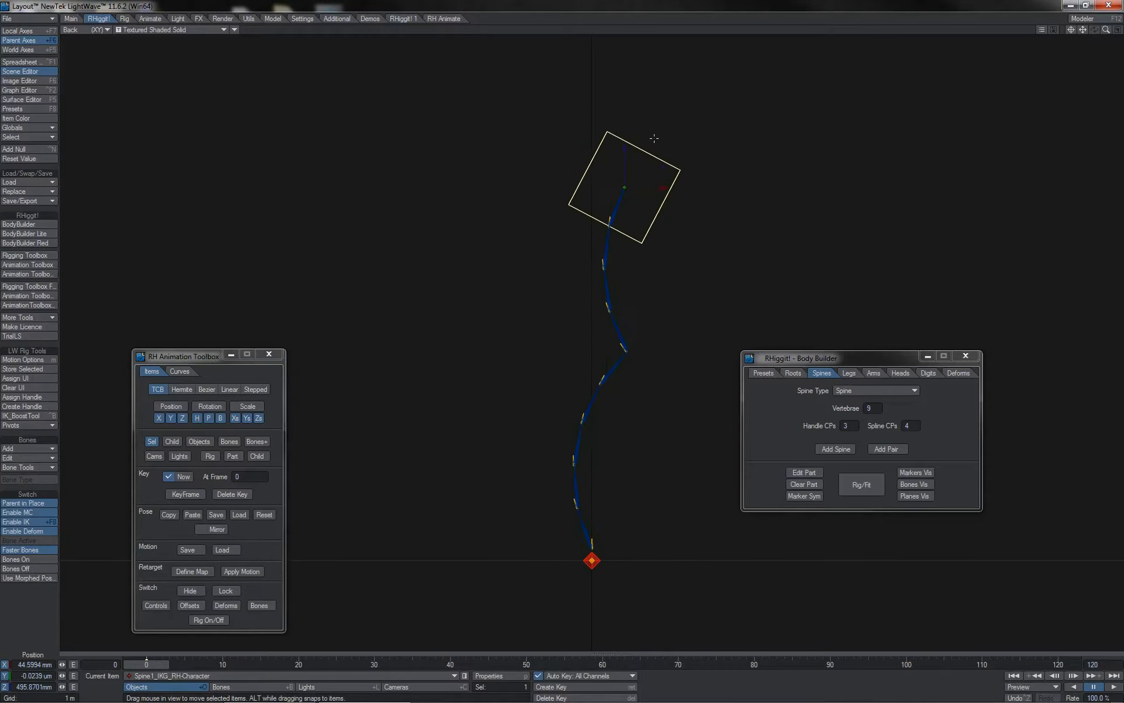
Undo the IK goal and offset bone changes until the spine stands straight above the root
key("ctrl+z")
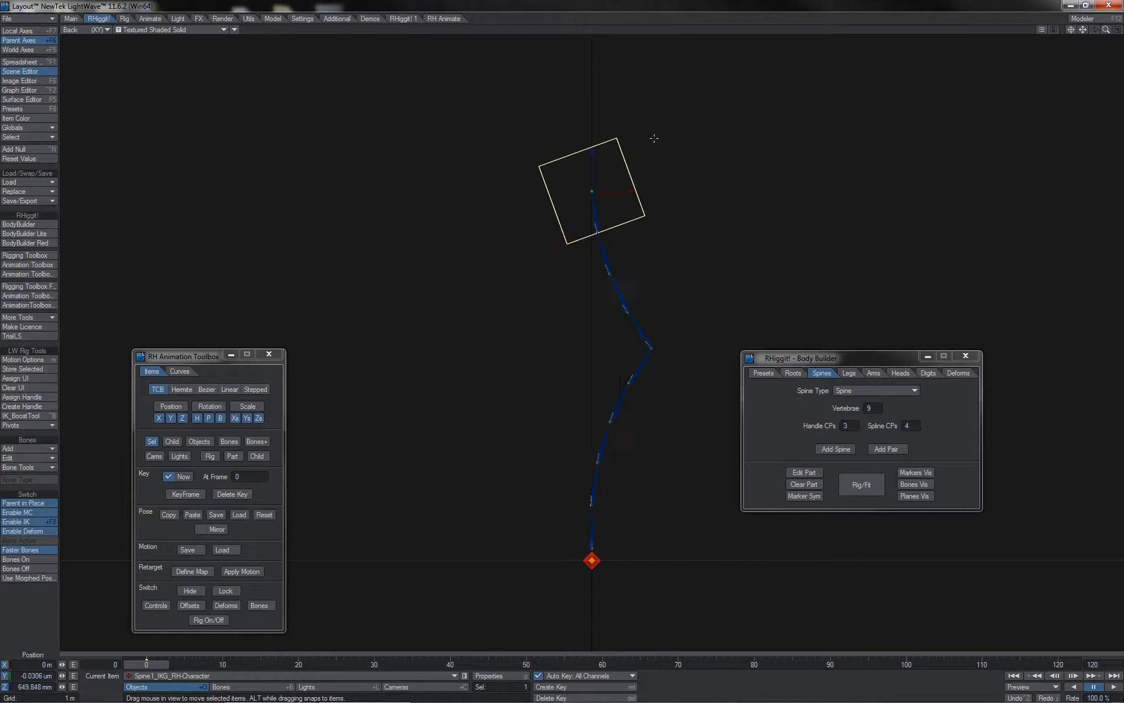
key("ctrl+z")
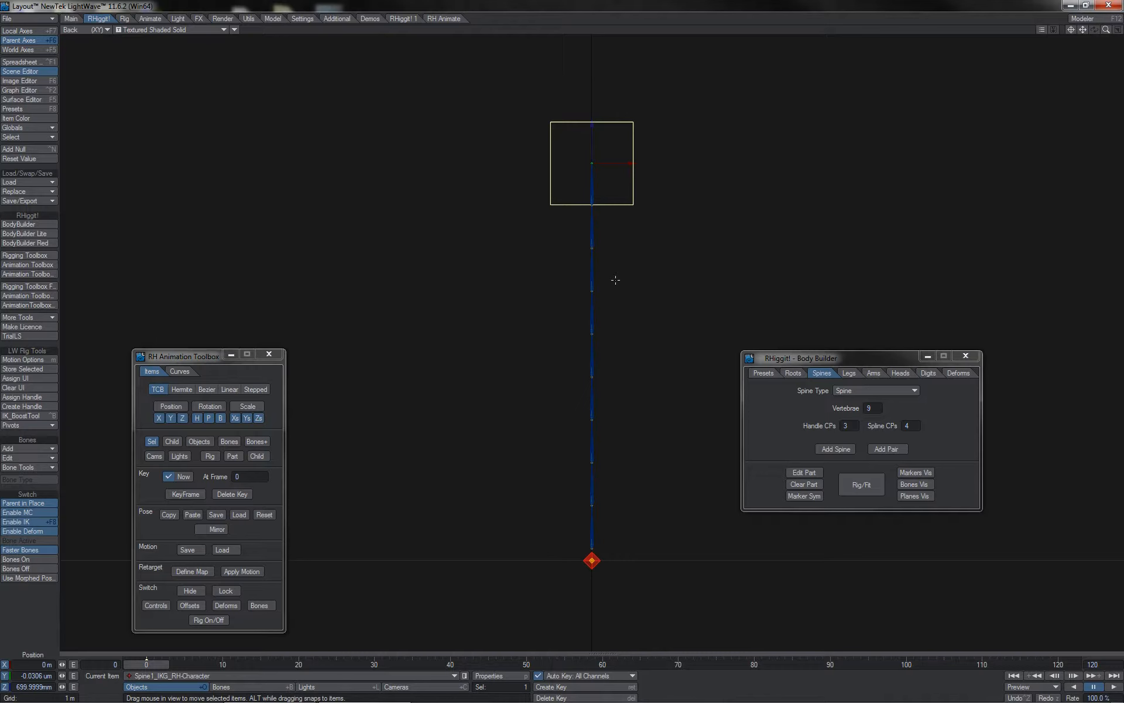
Move the main root around together with the spine and its IK goal, and undo the moves
left_click(601, 560)
key("t")
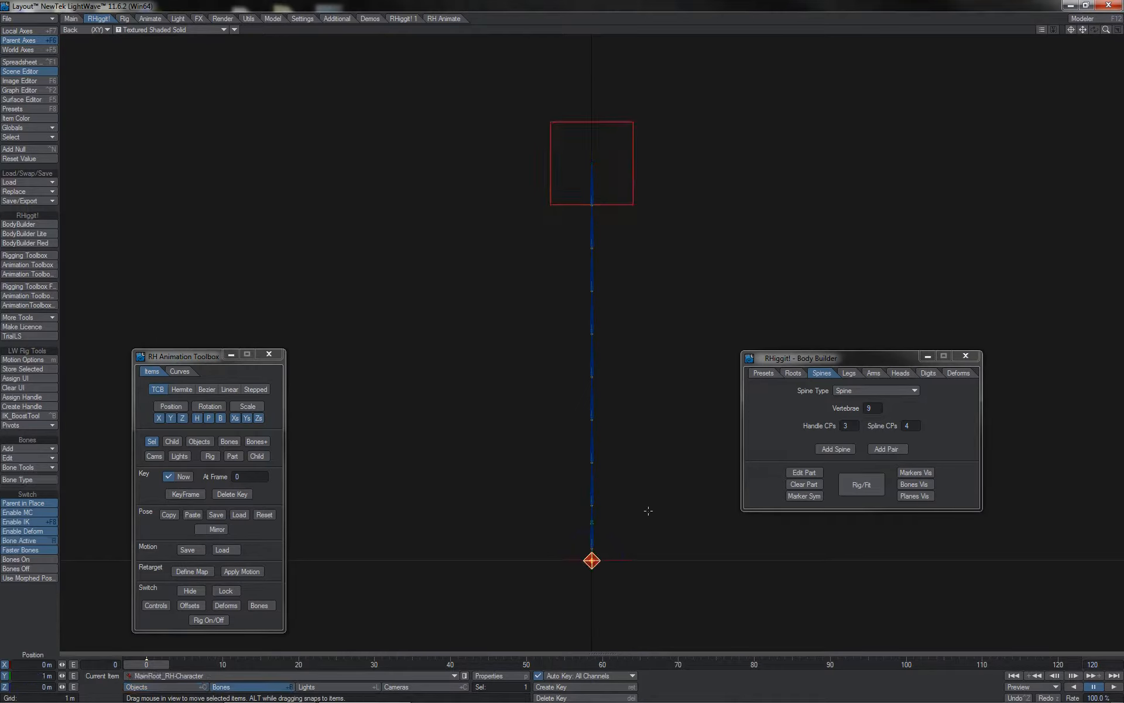
left_click_drag(656, 437, 768, 322)
left_click_drag(703, 446, 577, 524)
key("ctrl+z")
Check Spine1_IKG's parent item in its motion options and locate Spine1_RootItem in the Scene Editor hierarchy
left_click_drag(0, 114, 358, 93)
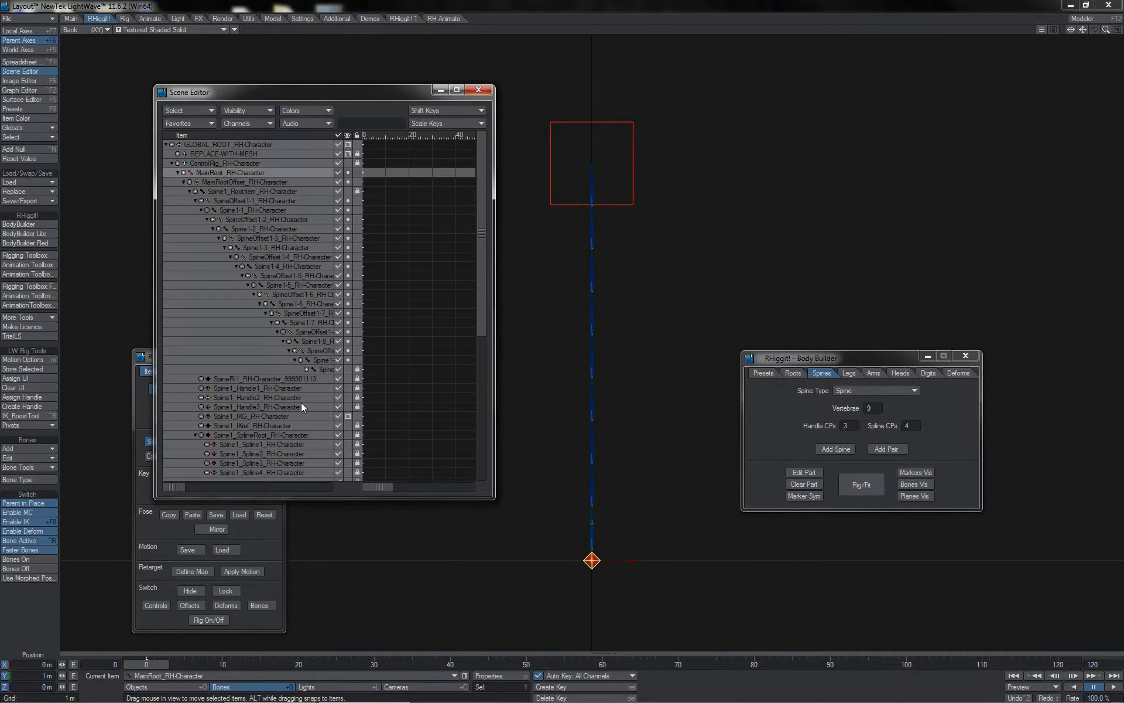
left_click(269, 416)
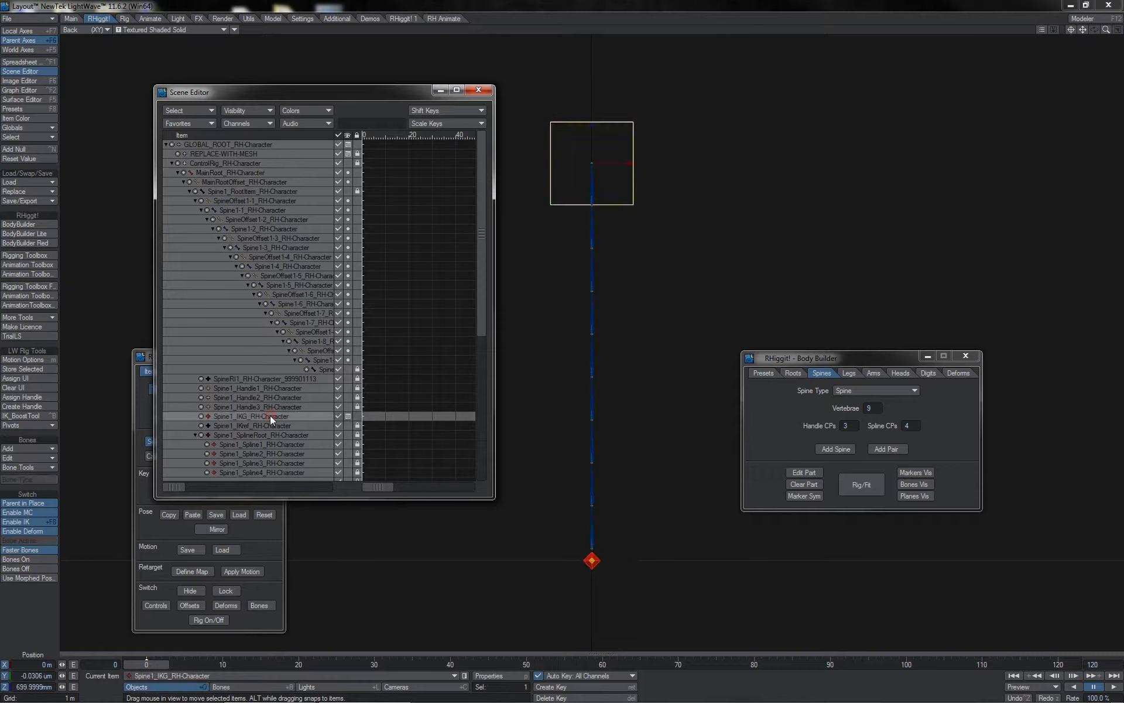
key("m")
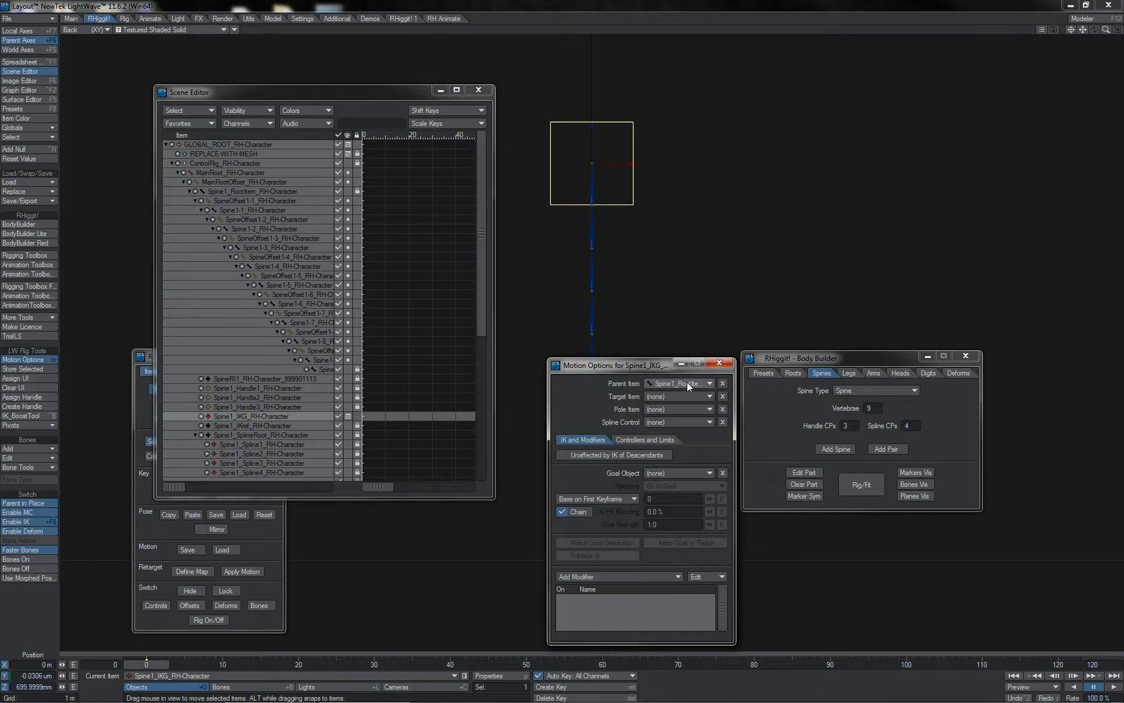
left_click(719, 362)
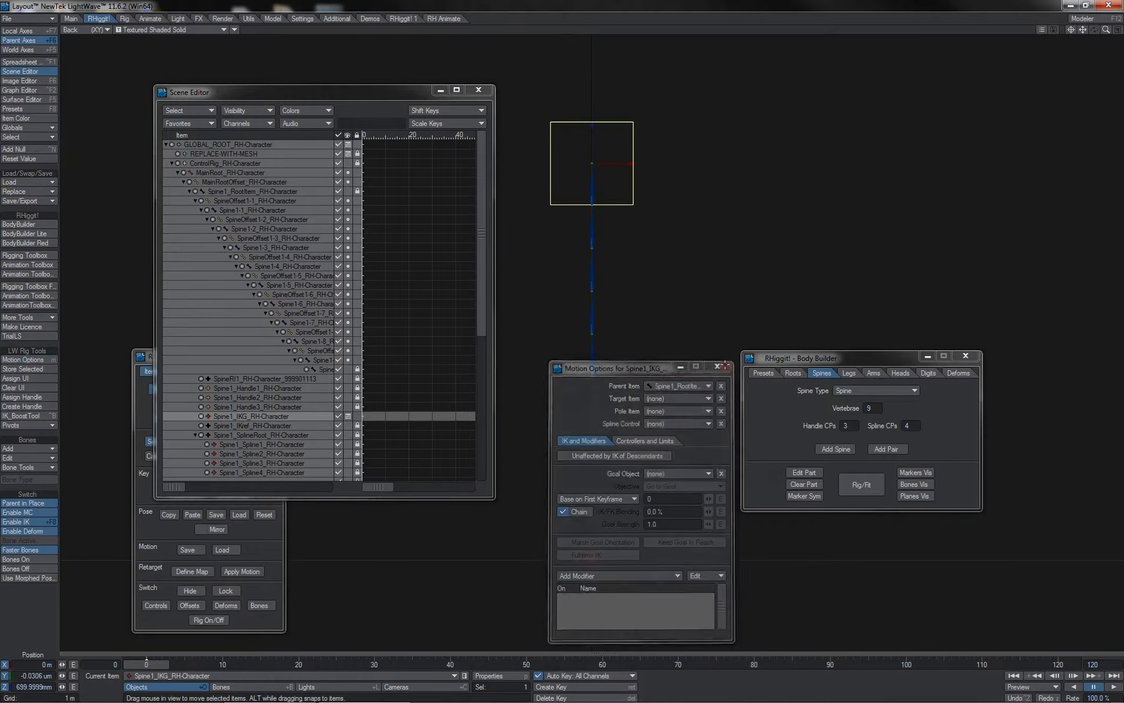
left_click(269, 191)
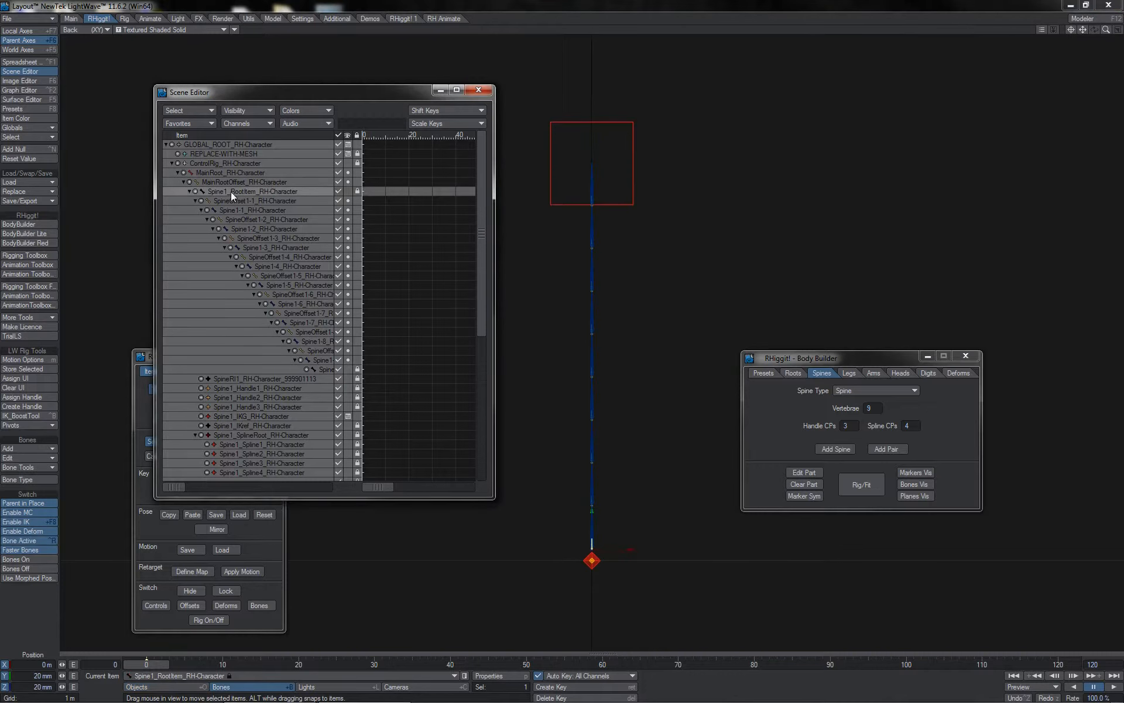
Reparent Spine1_IKG under IKControls in the Scene Editor and close the editor
left_click(240, 415)
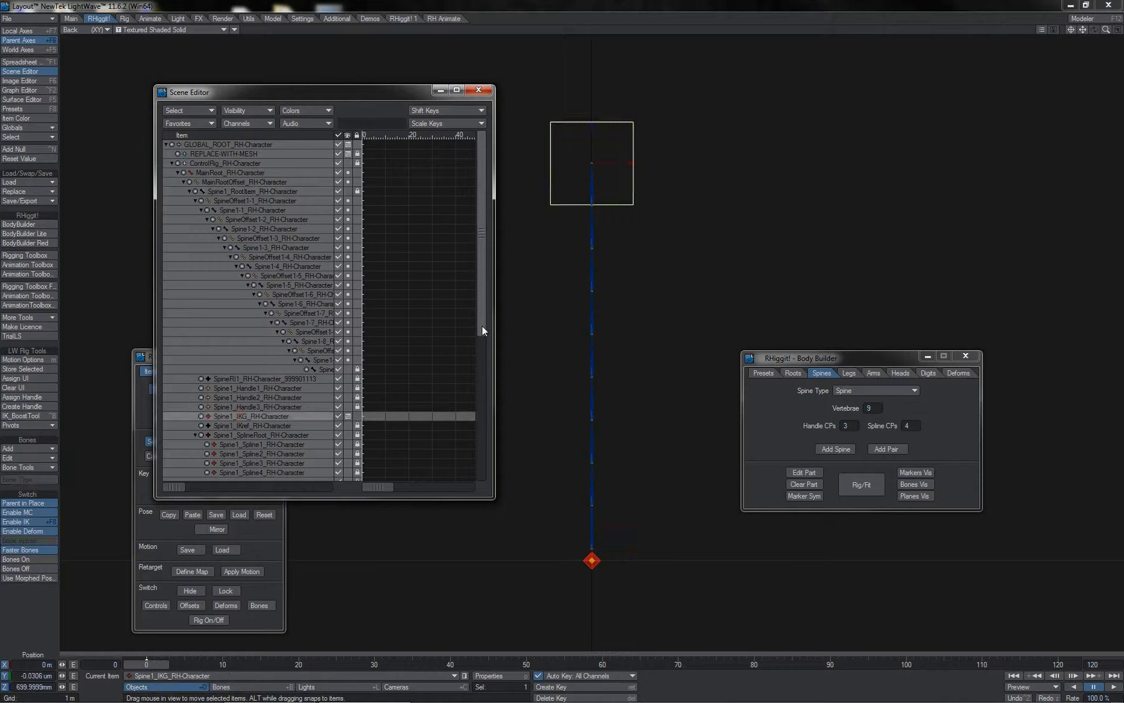
left_click_drag(483, 325, 485, 431)
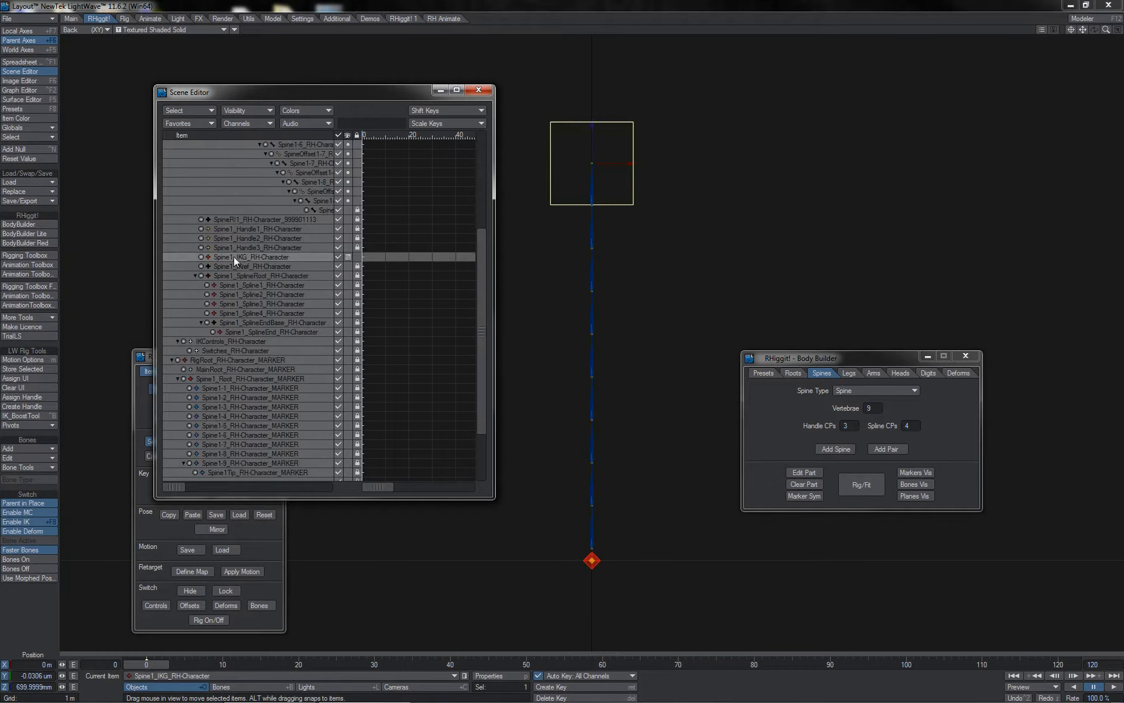
left_click_drag(234, 257, 219, 343)
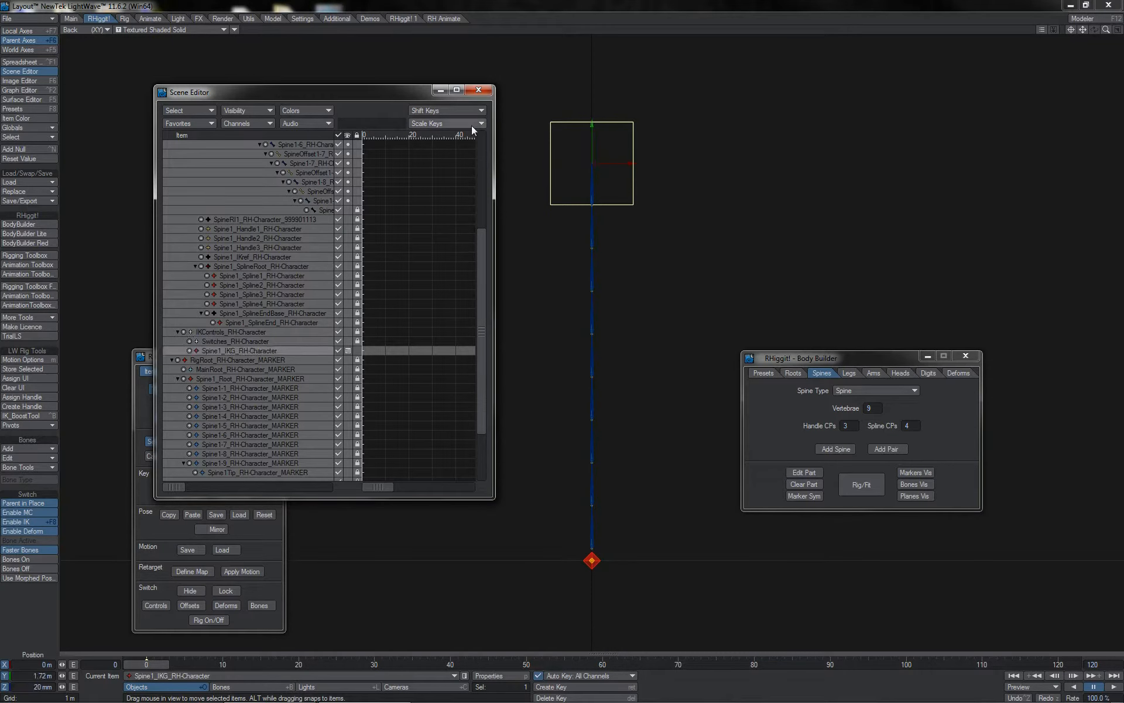
left_click(478, 89)
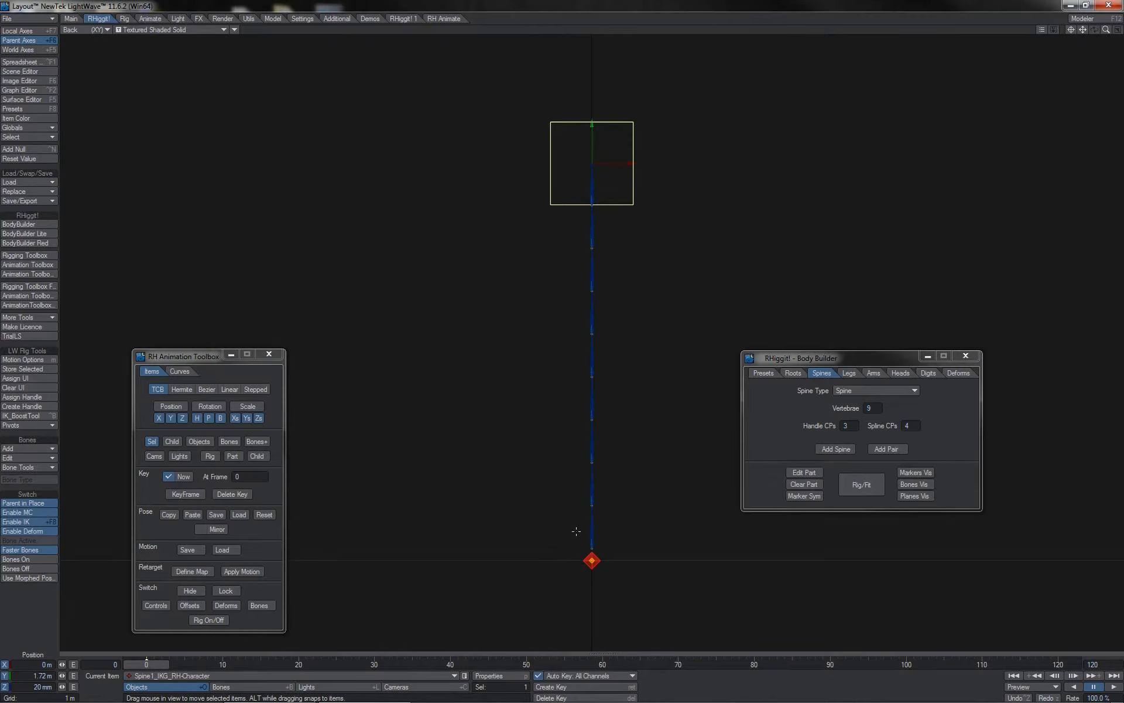
Move the main root out to the side of the stationary IK goal, and undo the moves
key("shift+b")
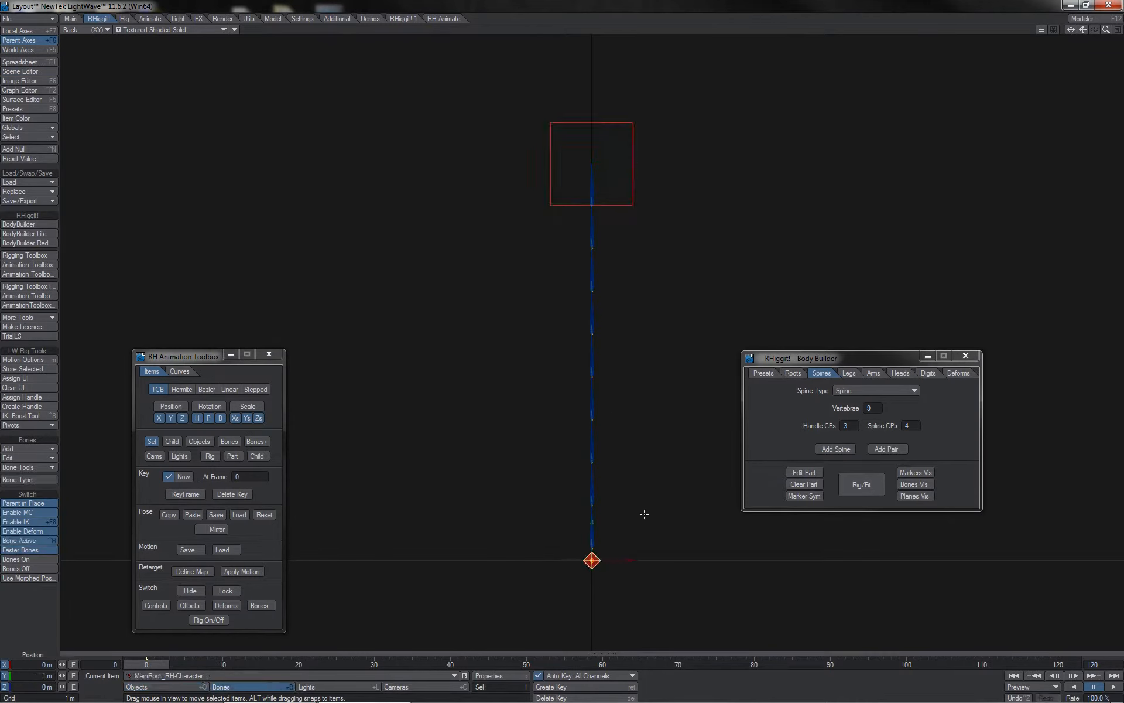
left_click_drag(644, 514, 543, 493)
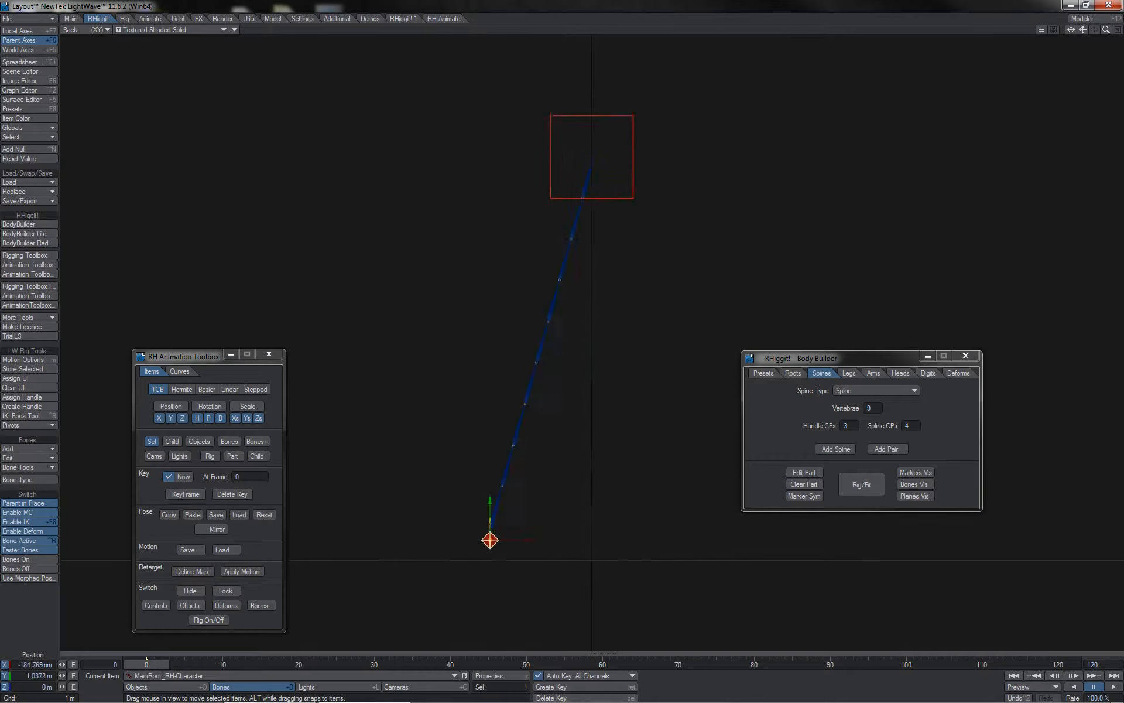
left_click_drag(490, 540, 462, 603)
key("ctrl+z")
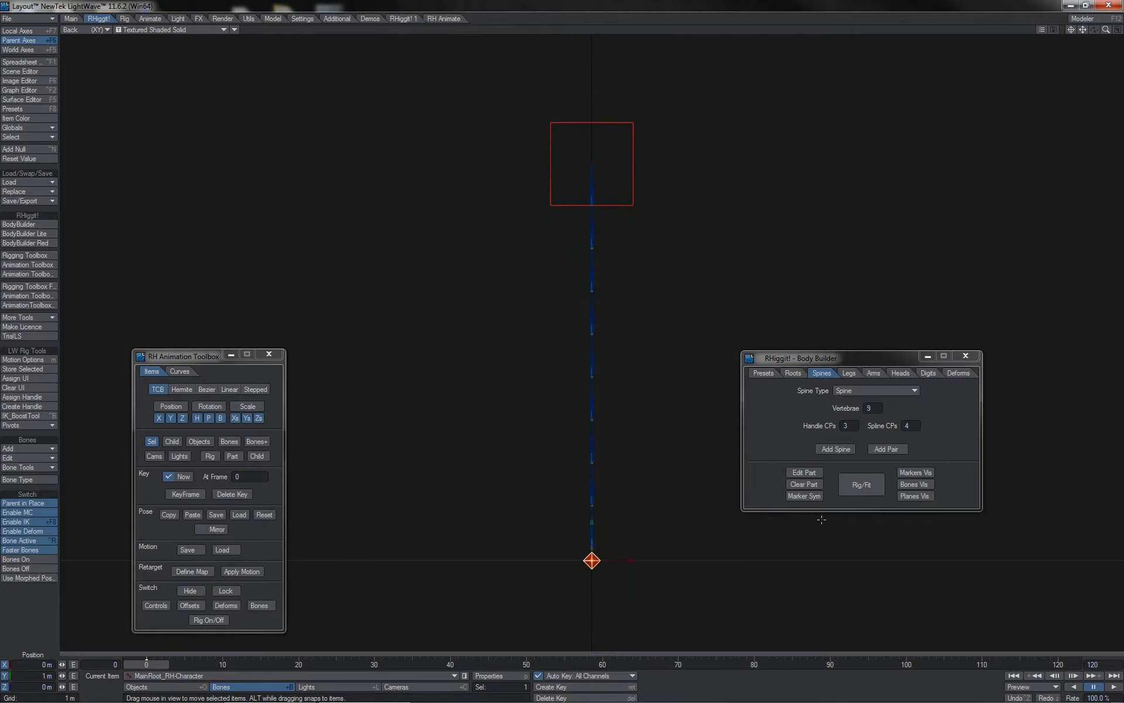
Switch the rig to fitting mode and back to rig mode, and move the main root out to the side
left_click(872, 485)
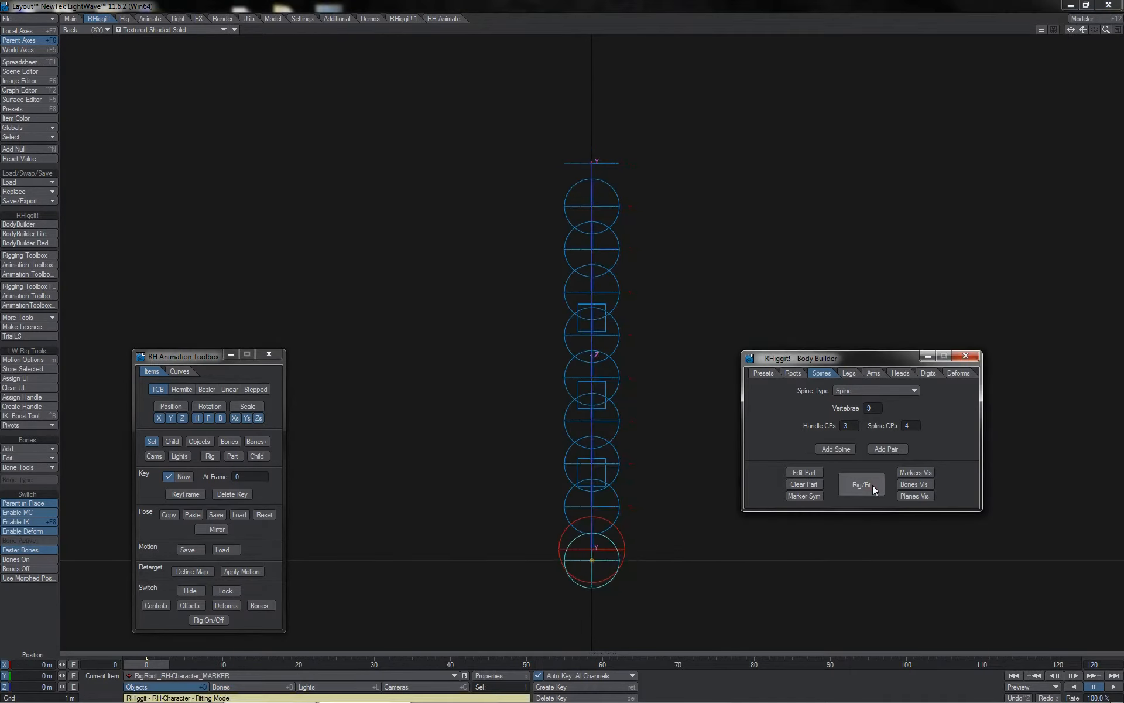
left_click(872, 485)
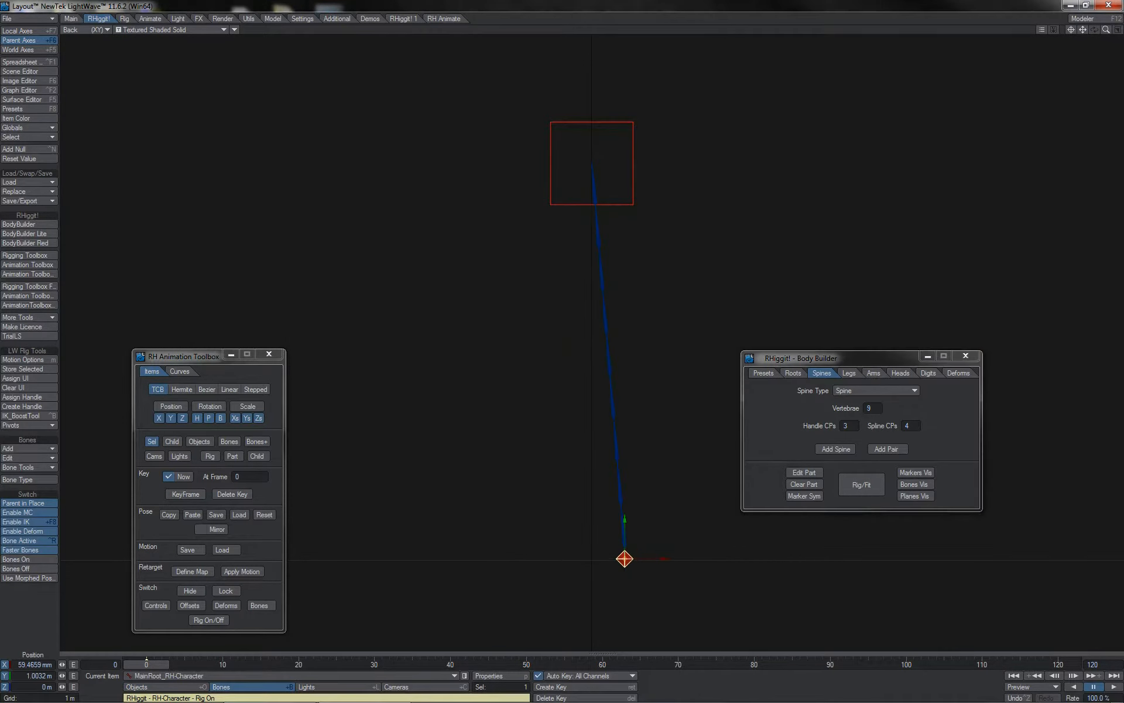
mouse_move(646, 517)
left_mouse_down()
mouse_move(502, 468)
mouse_move(608, 551)
mouse_move(688, 507)
left_mouse_up()
mouse_move(635, 551)
left_mouse_down()
mouse_move(532, 567)
mouse_move(512, 557)
mouse_move(648, 557)
mouse_move(486, 530)
mouse_move(511, 512)
mouse_move(512, 526)
mouse_move(494, 498)
mouse_move(470, 500)
mouse_move(504, 491)
mouse_move(565, 295)
left_mouse_up()
Rotate the main root to a bank of about 71° and move the IK goal out to the opposite side
key("y")
left_click(620, 229)
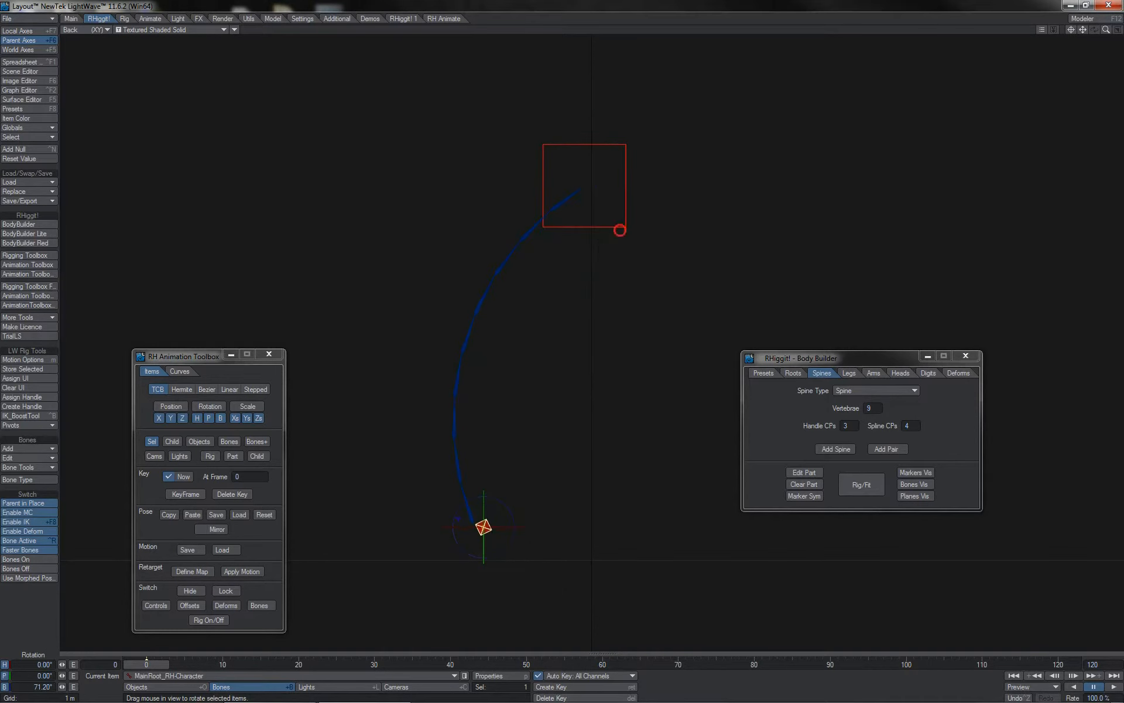
left_click_drag(686, 207, 809, 277)
left_click_drag(707, 254, 648, 215)
Reposition the main root slightly below the spine's IK goal
left_click(483, 527)
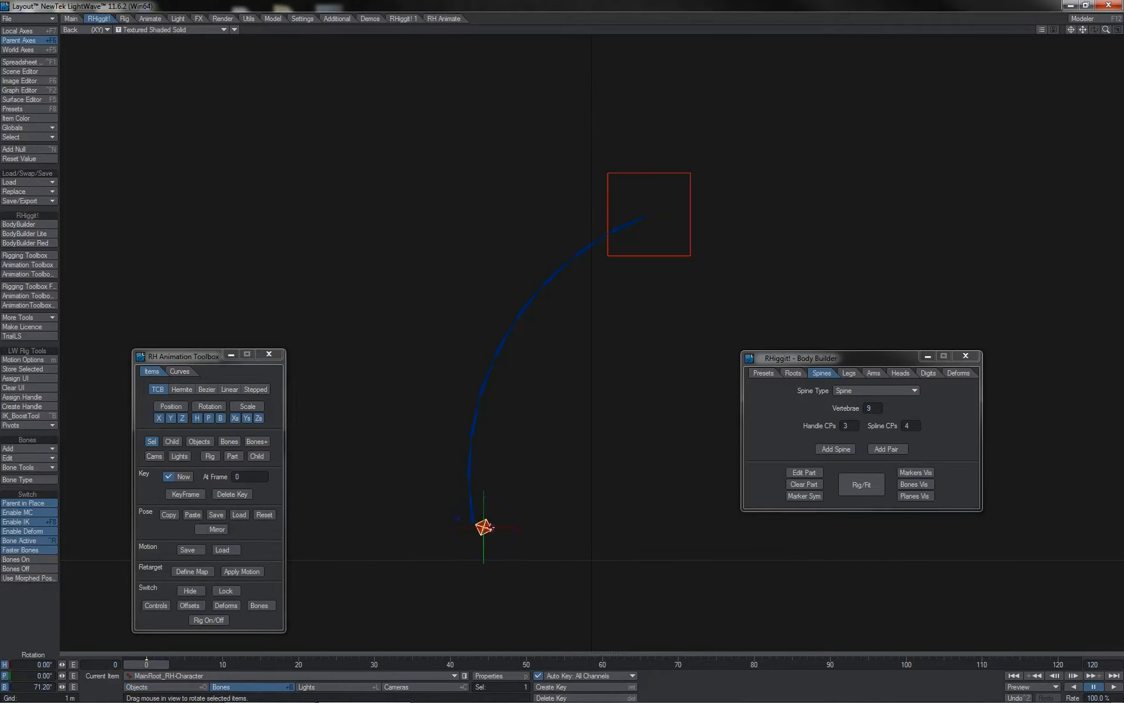
key("y")
key("t")
mouse_move(528, 488)
left_mouse_down()
mouse_move(591, 472)
mouse_move(712, 518)
mouse_move(895, 495)
mouse_move(486, 507)
mouse_move(520, 510)
left_mouse_up()
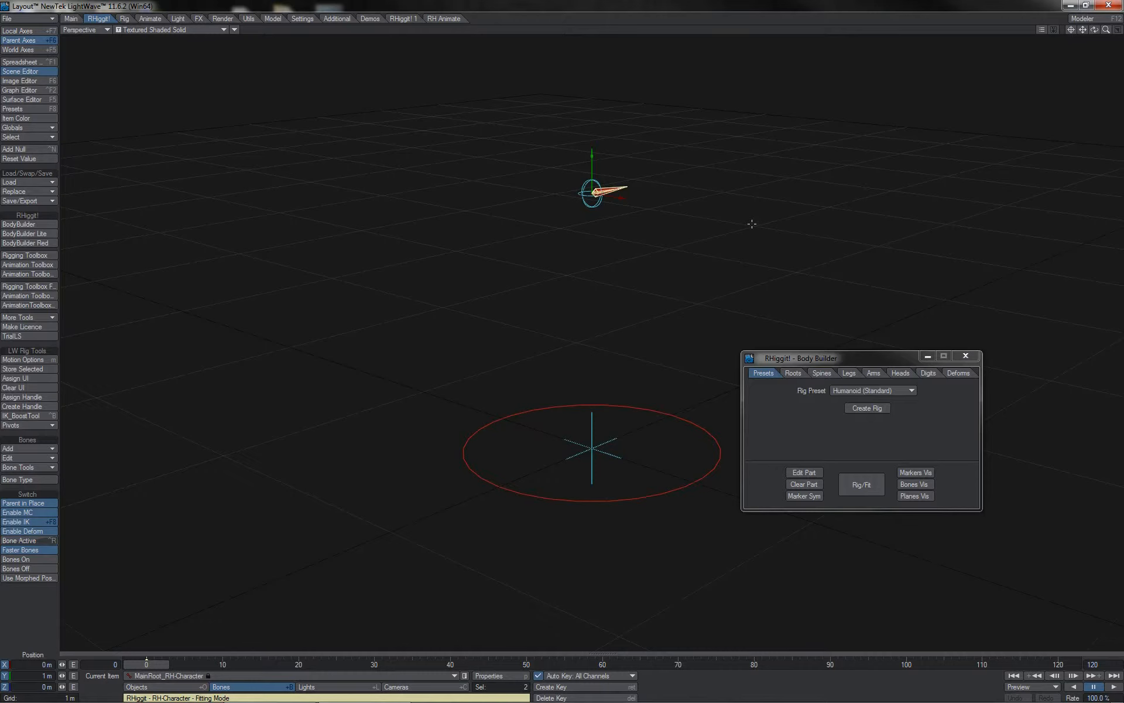
Create a rig from the Quadruped (Digitigrade) preset
left_click(844, 392)
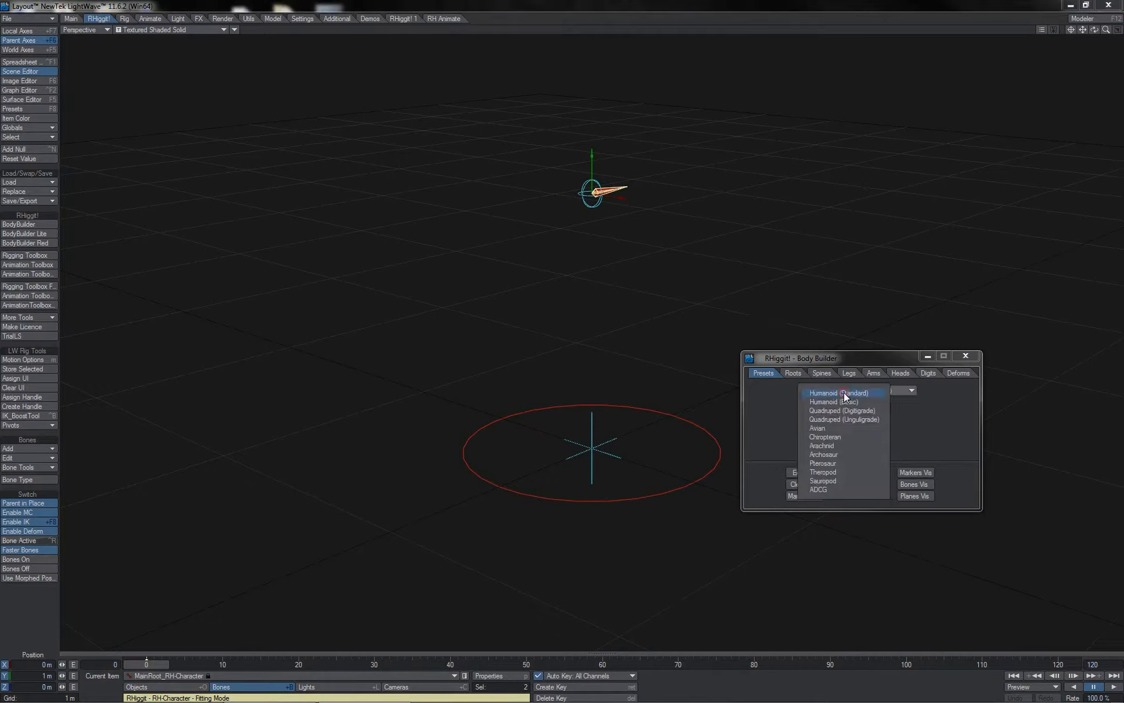
left_click(876, 412)
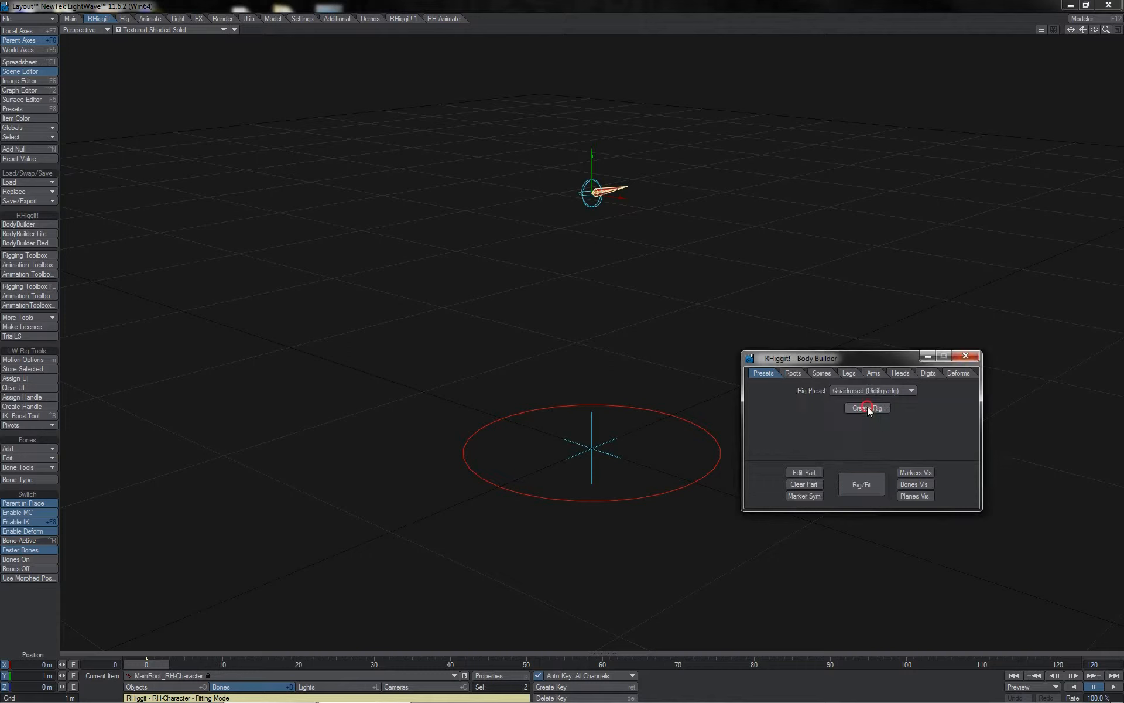
left_click(867, 408)
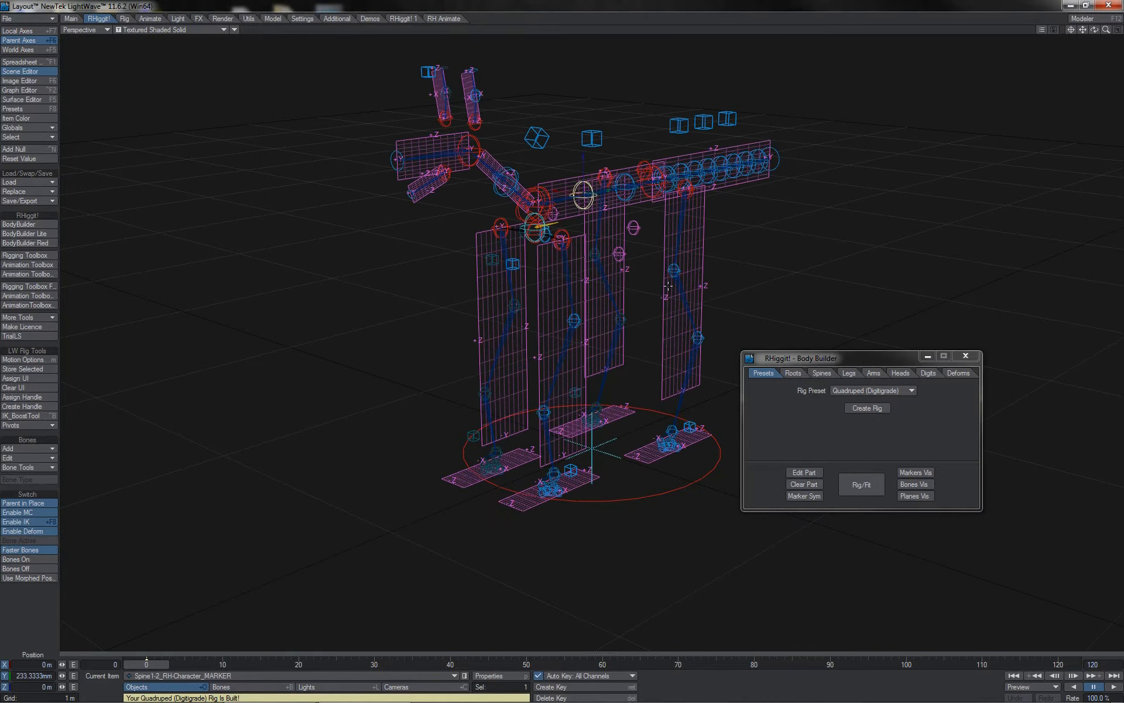
Set the selected quadruped spine's control type to IK and switch the rig on
left_click(804, 472)
left_click(434, 314)
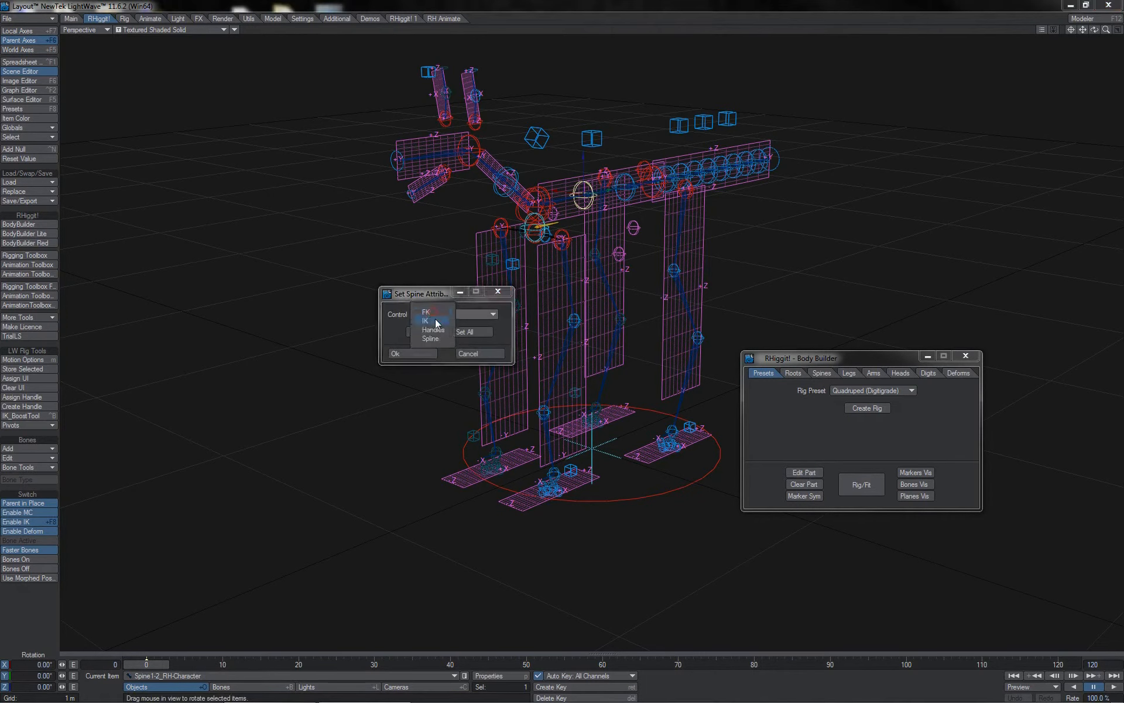
left_click(431, 323)
left_click(425, 332)
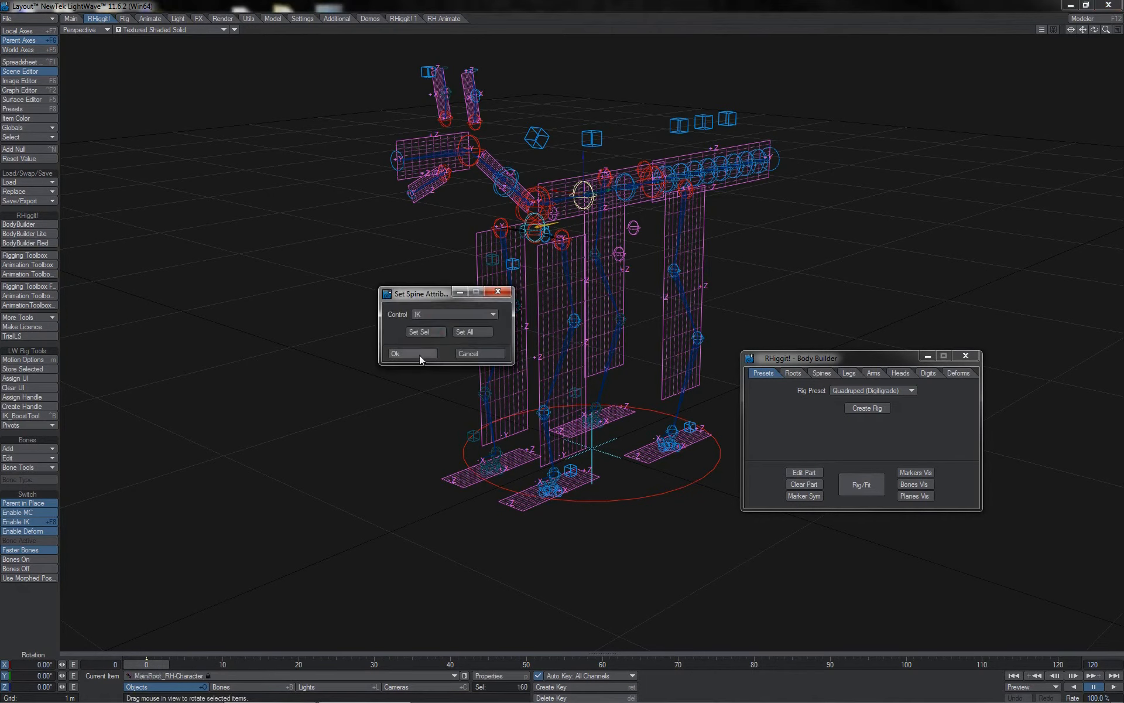
left_click(420, 354)
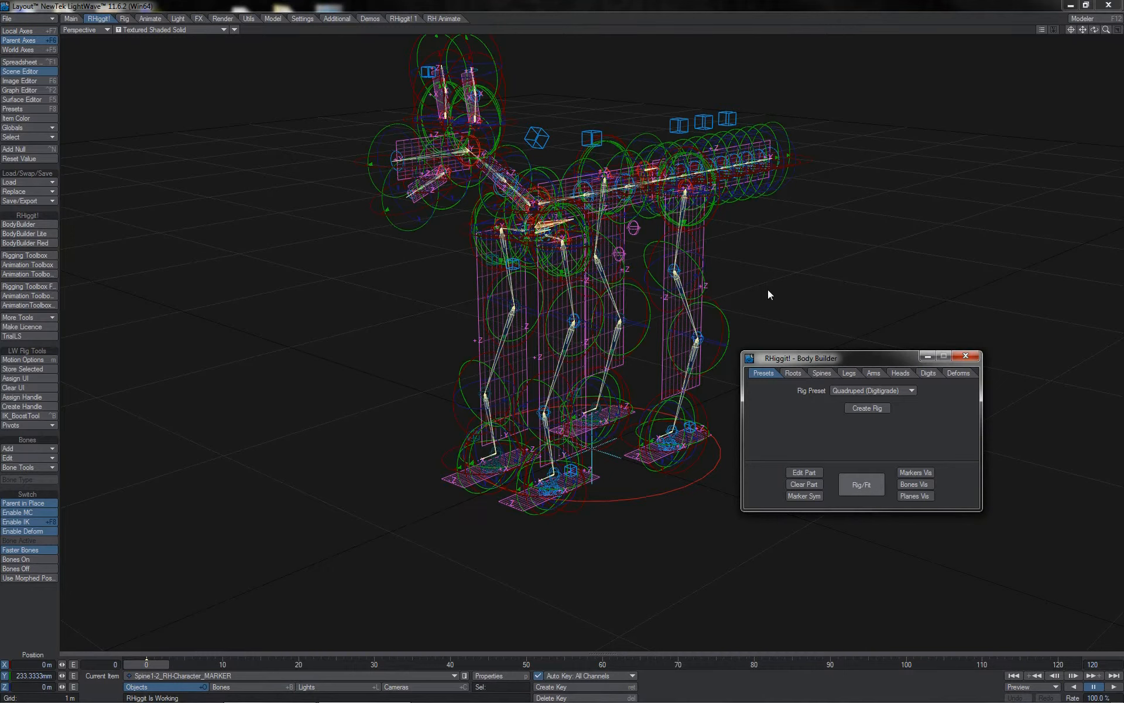
In the right view, move the quadruped spine's IK goal down and return it to its starting position
key("y")
key("5")
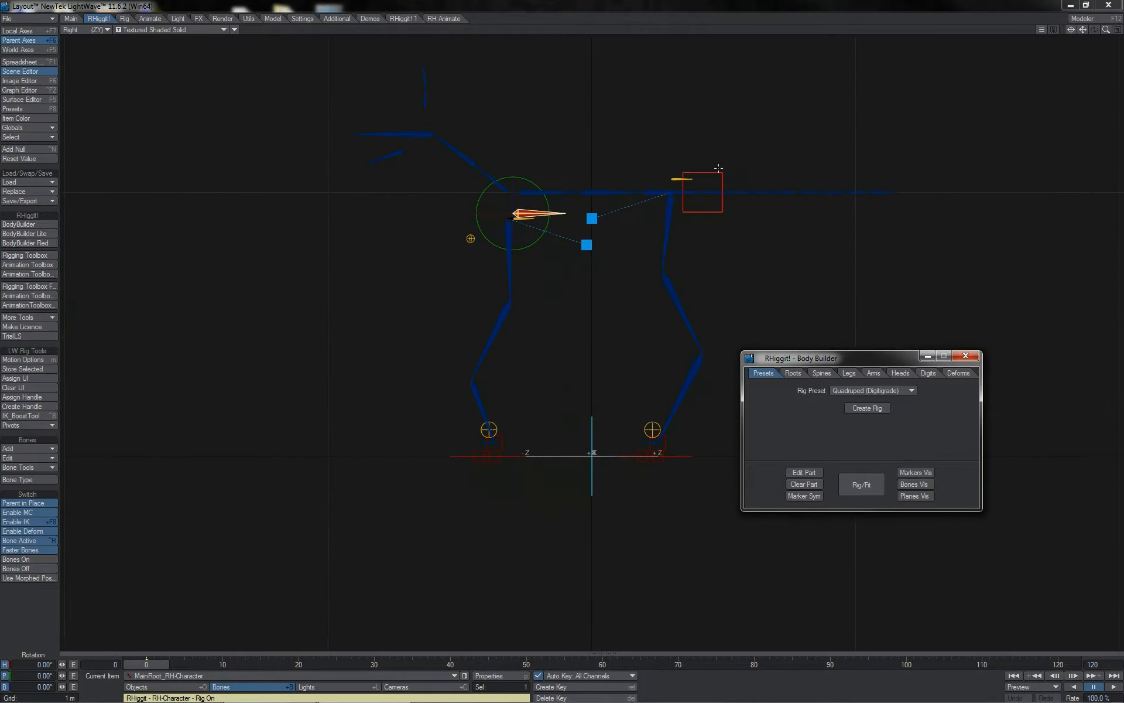
left_click(718, 168)
left_click_drag(754, 129, 748, 175)
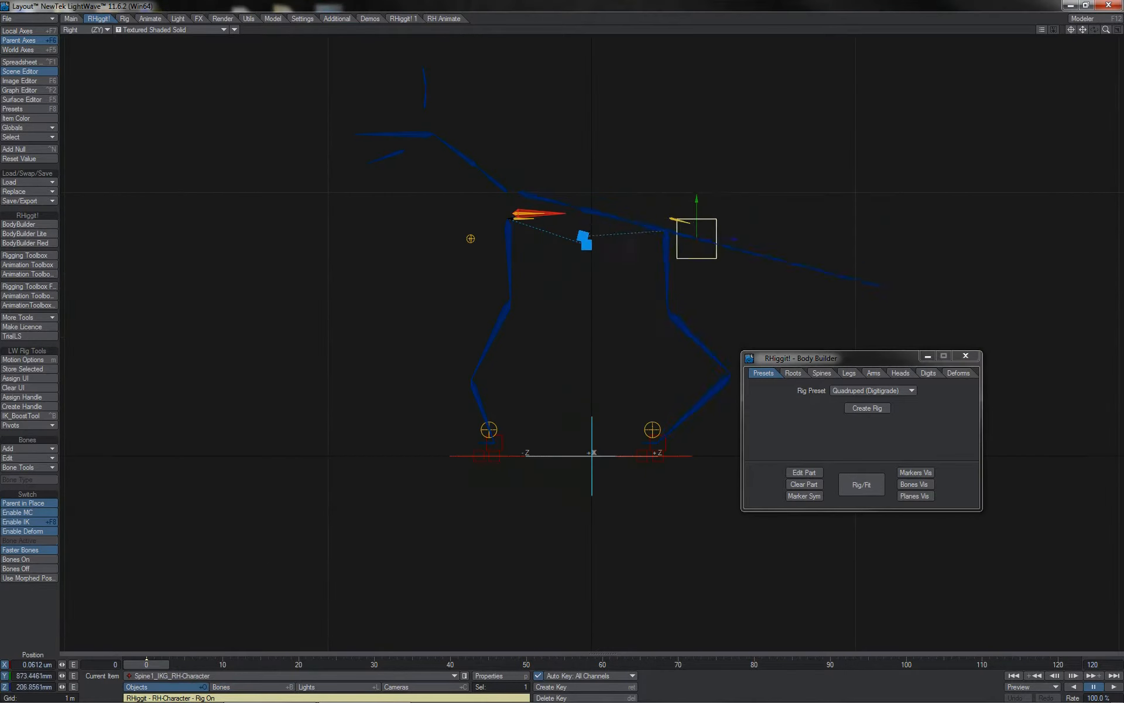
left_click_drag(696, 238, 754, 128)
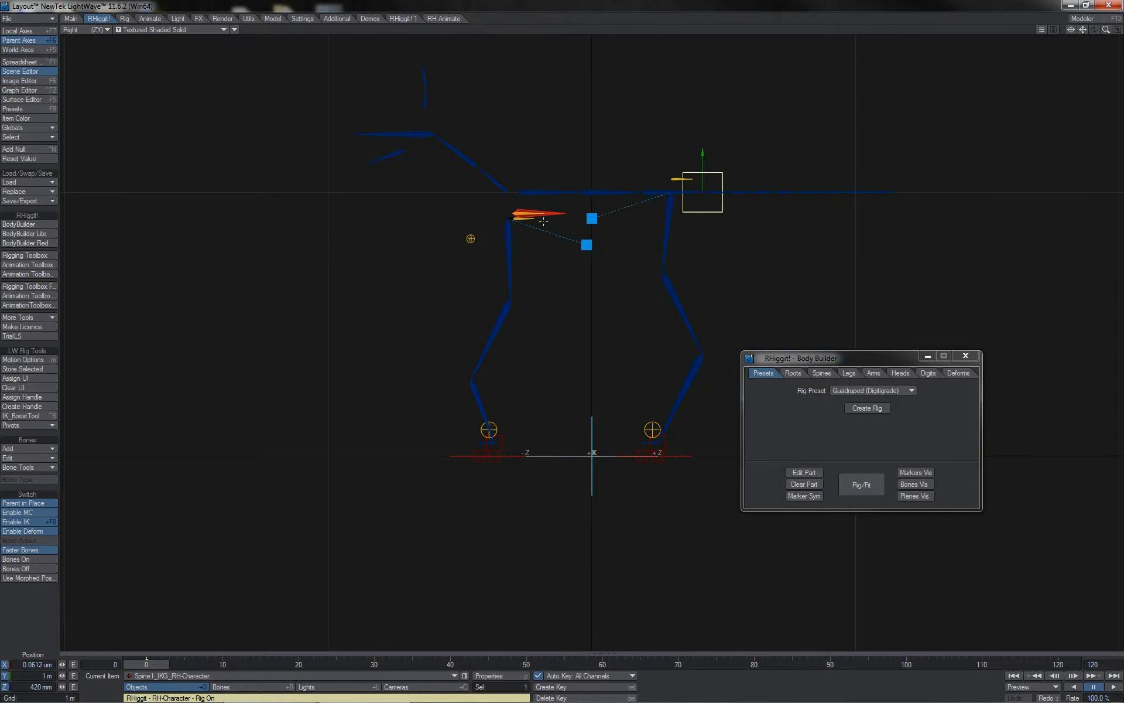
Select the quadruped's main root, try moving it in the right view, and undo the move
key("shift+b")
key("y")
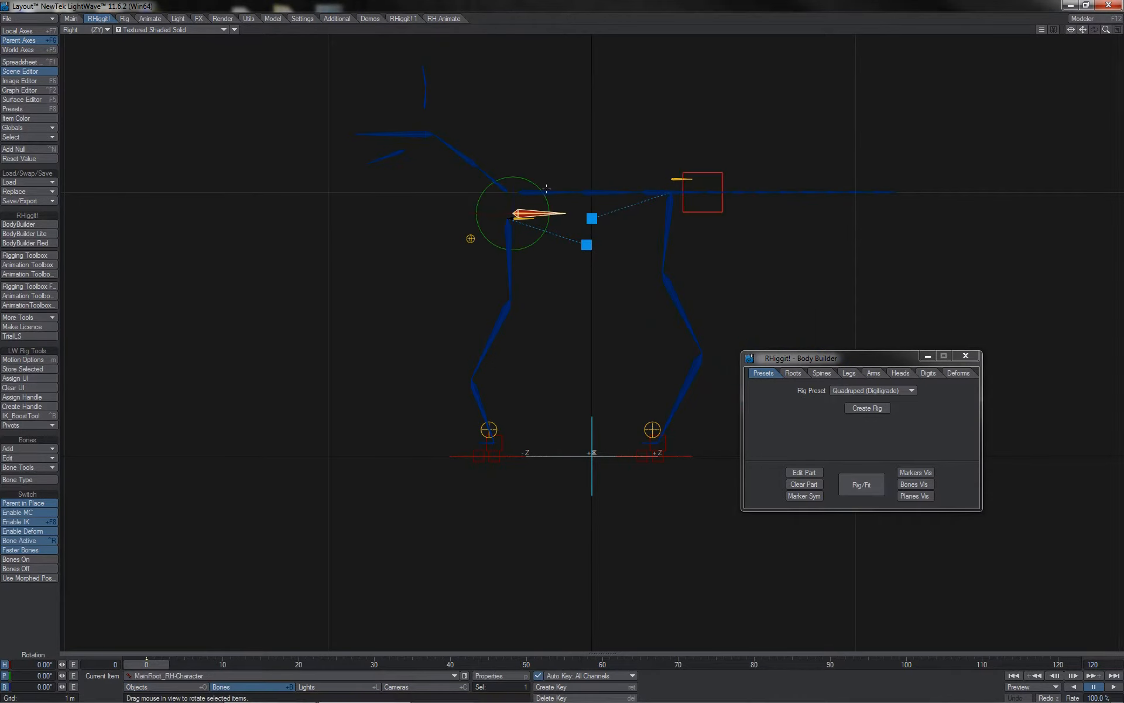
key("t")
mouse_move(565, 139)
left_mouse_down()
mouse_move(504, 223)
mouse_move(523, 137)
mouse_move(632, 196)
mouse_move(621, 162)
mouse_move(504, 160)
mouse_move(495, 196)
mouse_move(573, 121)
mouse_move(618, 197)
mouse_move(553, 159)
mouse_move(494, 223)
mouse_move(491, 142)
mouse_move(516, 175)
mouse_move(573, 150)
mouse_move(566, 140)
left_mouse_up()
key("ctrl+z")
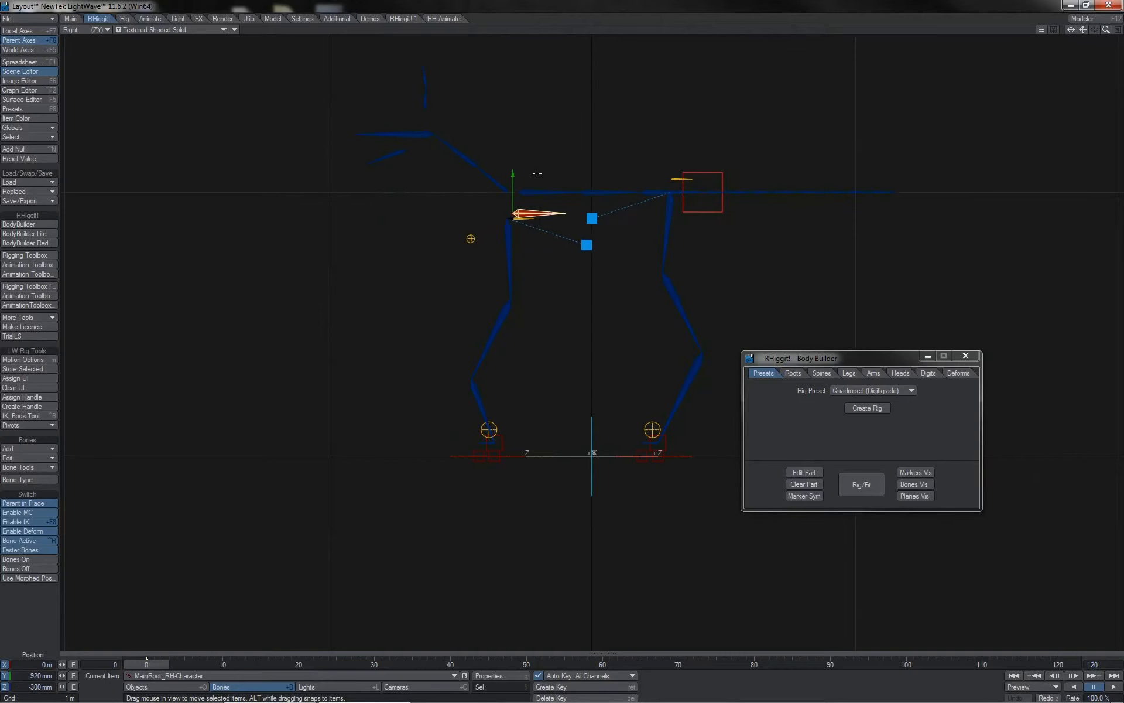
Pitch the main root to about -22° and view the rig in perspective
key("y")
left_click_drag(531, 173, 684, 172)
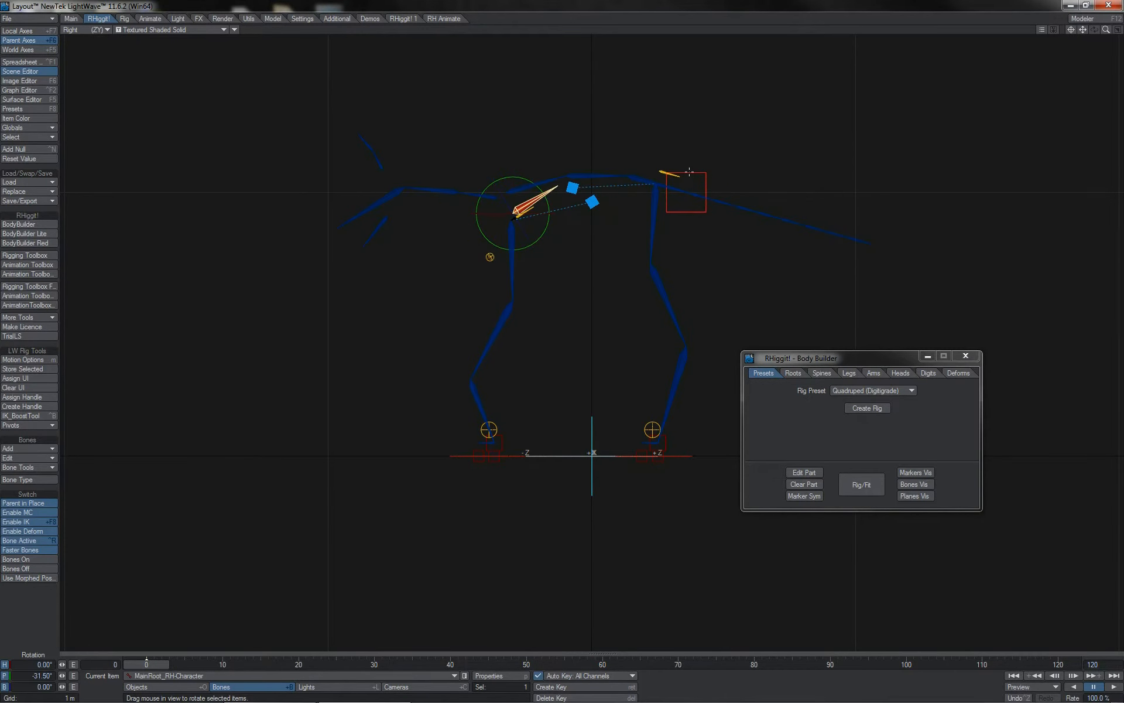
key("4")
mouse_move(773, 281)
left_mouse_down()
mouse_move(773, 225)
mouse_move(772, 310)
mouse_move(781, 292)
mouse_move(764, 309)
mouse_move(788, 296)
mouse_move(760, 301)
mouse_move(772, 281)
left_mouse_up()
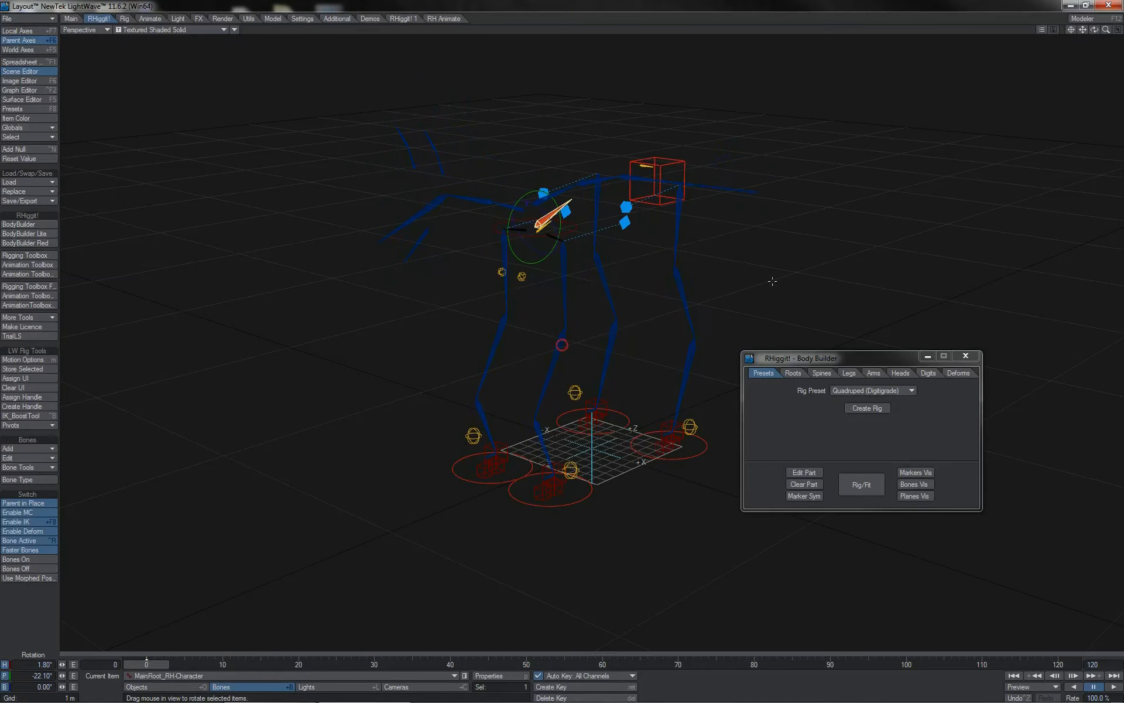
Try moving and rotating the spine's IK goal, and undo the test changes to restore the rig's default pose
left_click(690, 161)
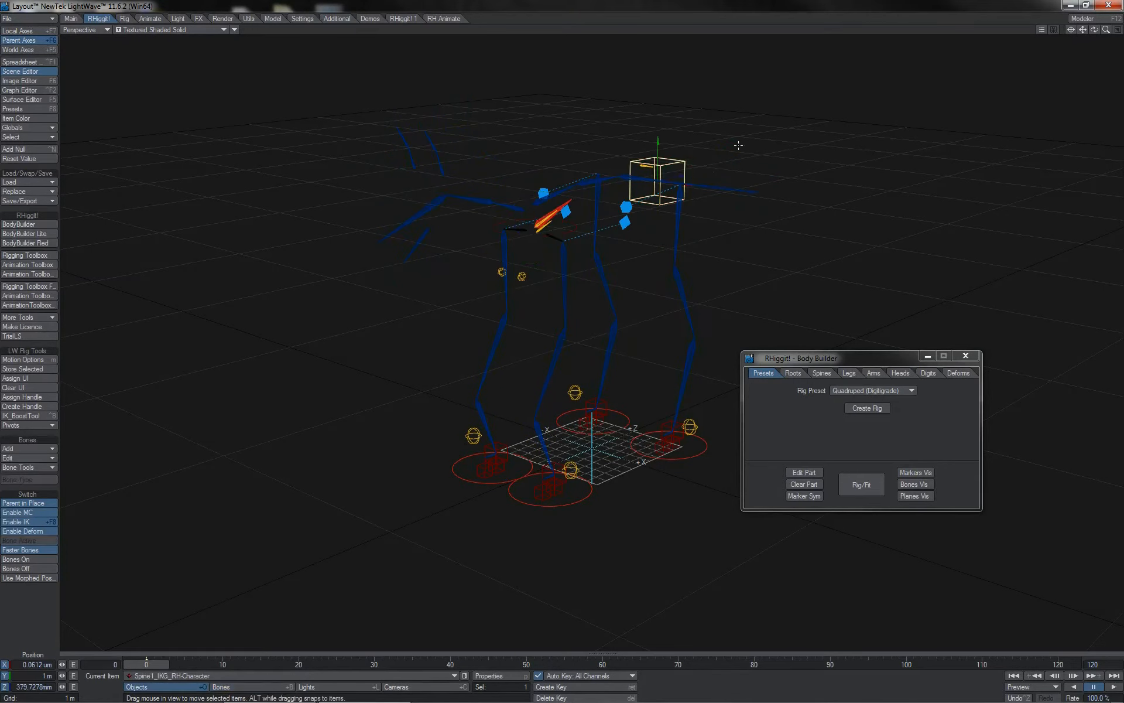
left_click_drag(755, 144, 744, 159)
left_click_drag(618, 176, 664, 182)
right_click_drag(733, 86, 756, 123)
key("y")
mouse_move(759, 147)
left_mouse_down()
mouse_move(767, 186)
mouse_move(761, 111)
mouse_move(775, 138)
mouse_move(659, 130)
mouse_move(767, 191)
mouse_move(720, 145)
mouse_move(694, 208)
mouse_move(759, 148)
left_mouse_up()
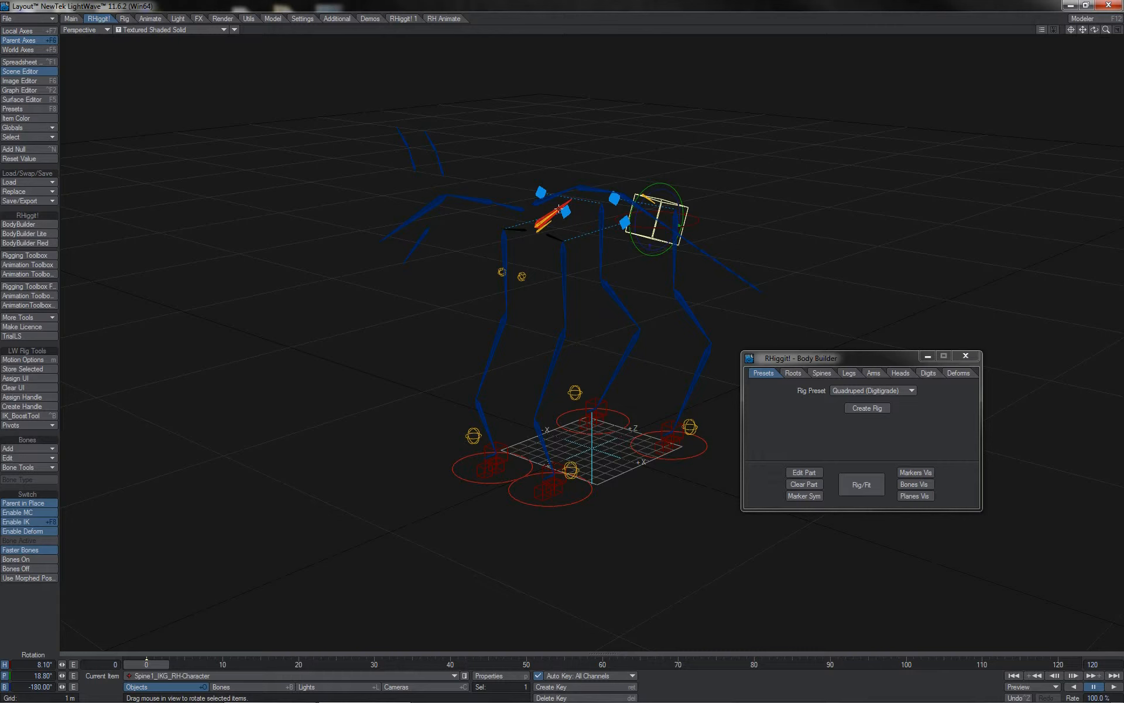
key("ctrl+z")
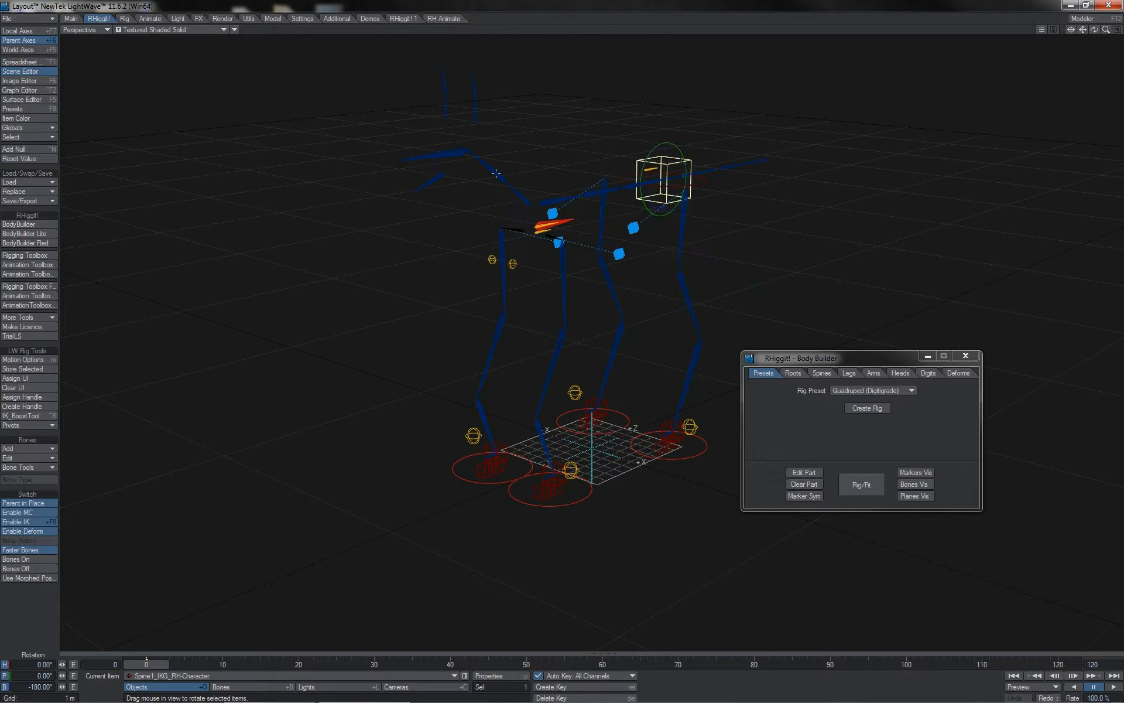
Set the head bone's control type to World Space and switch the rig on
left_click(497, 175)
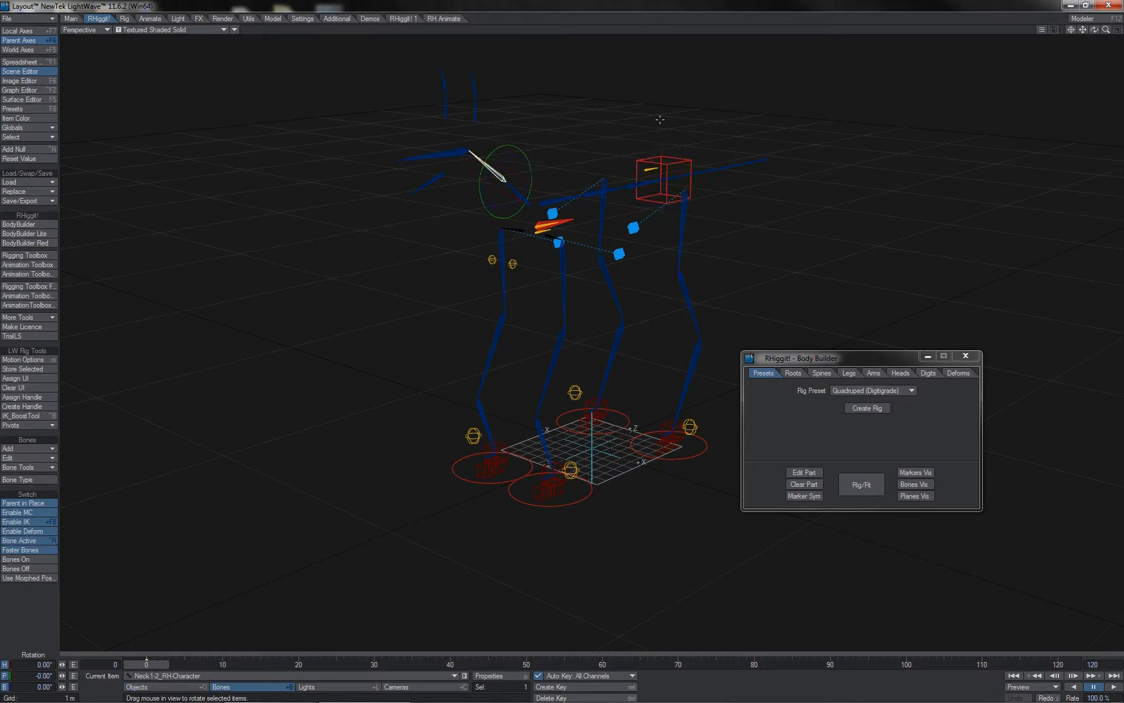
left_click(1069, 29)
mouse_move(1106, 30)
left_mouse_down()
mouse_move(1115, 30)
mouse_move(1095, 30)
mouse_move(1116, 33)
mouse_move(1101, 36)
left_mouse_up()
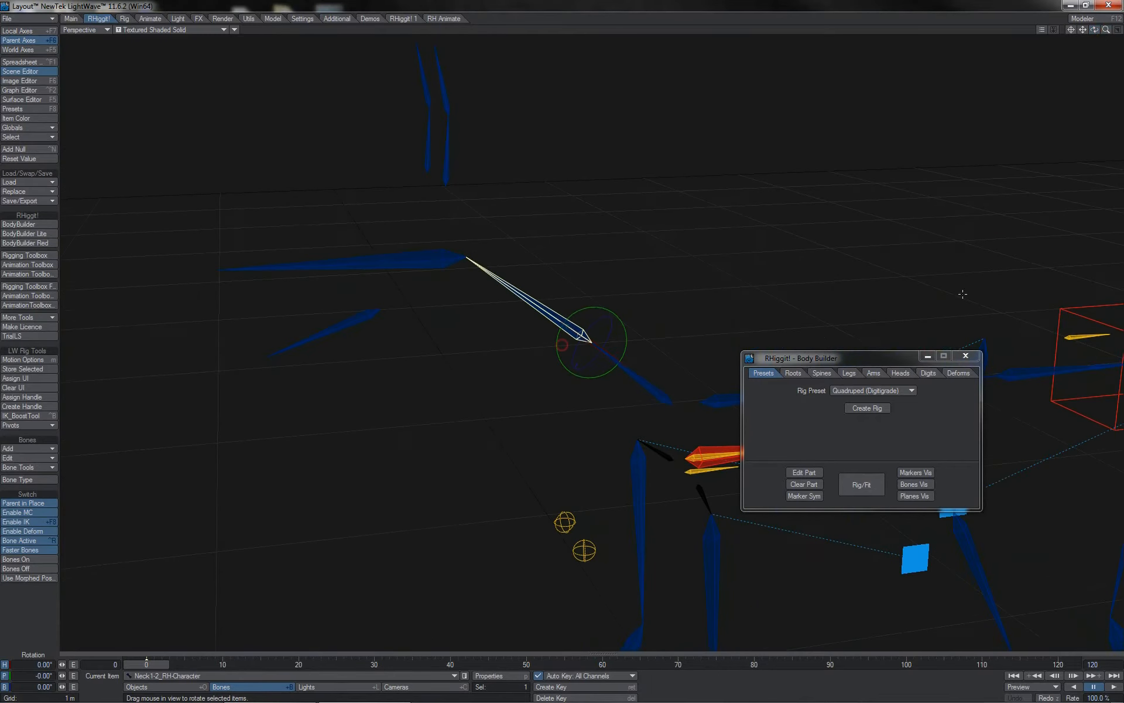
left_click(822, 372)
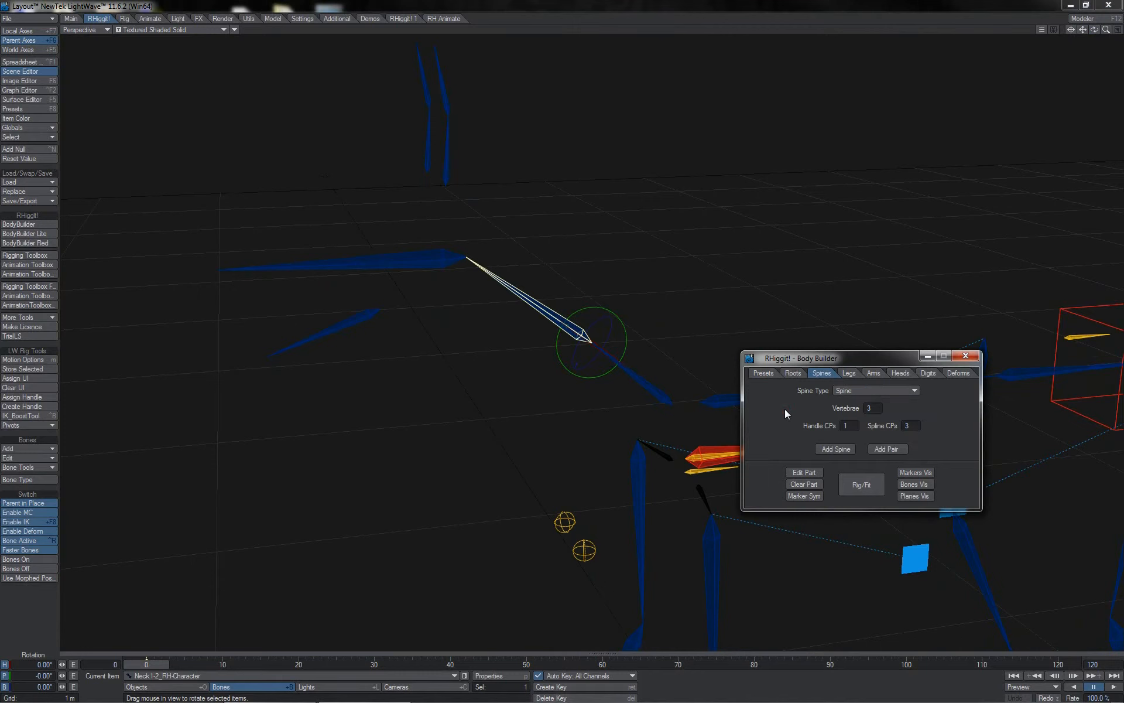
left_click(426, 256)
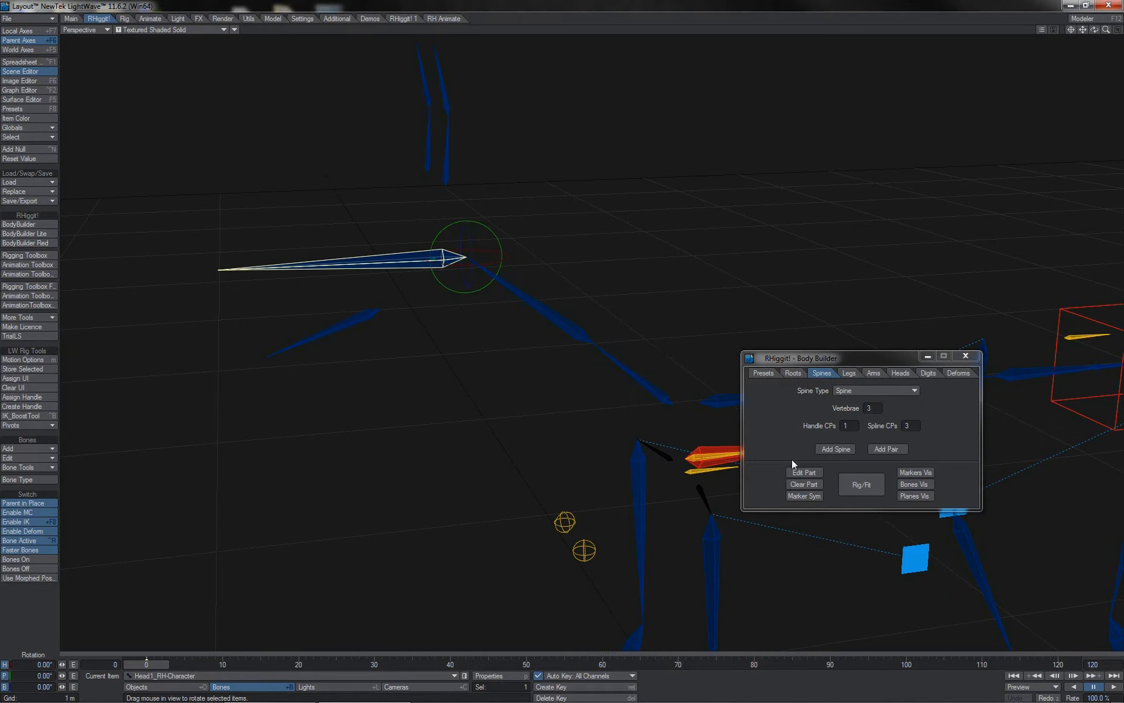
left_click(801, 472)
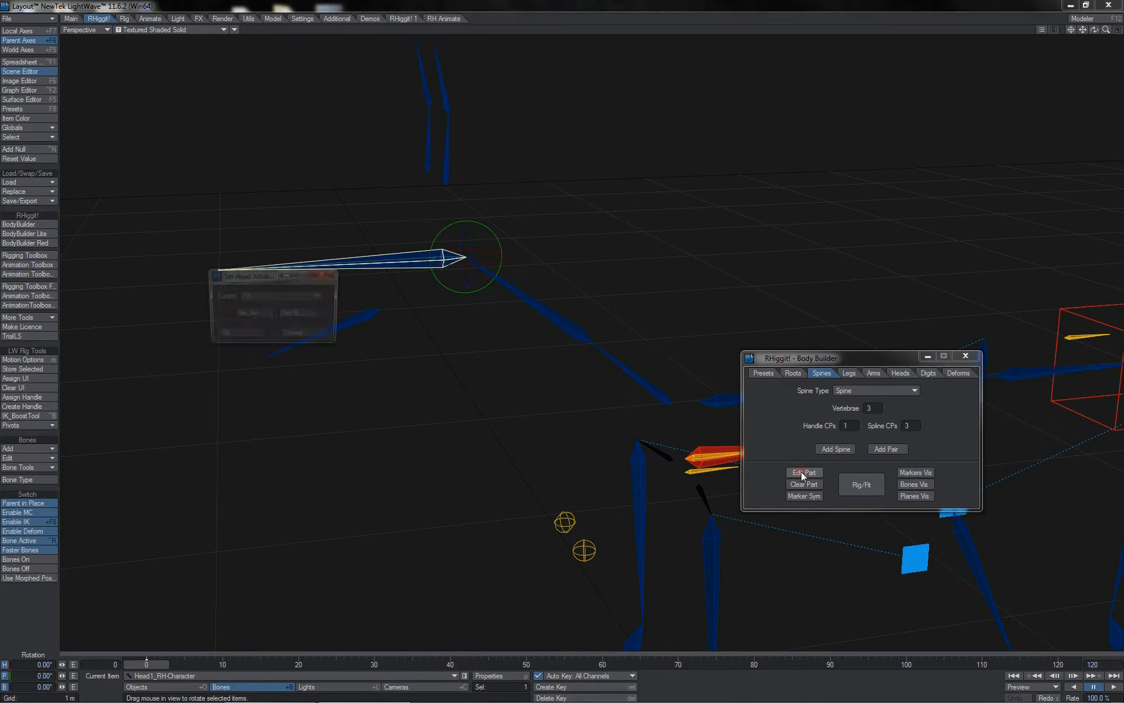
left_click(295, 297)
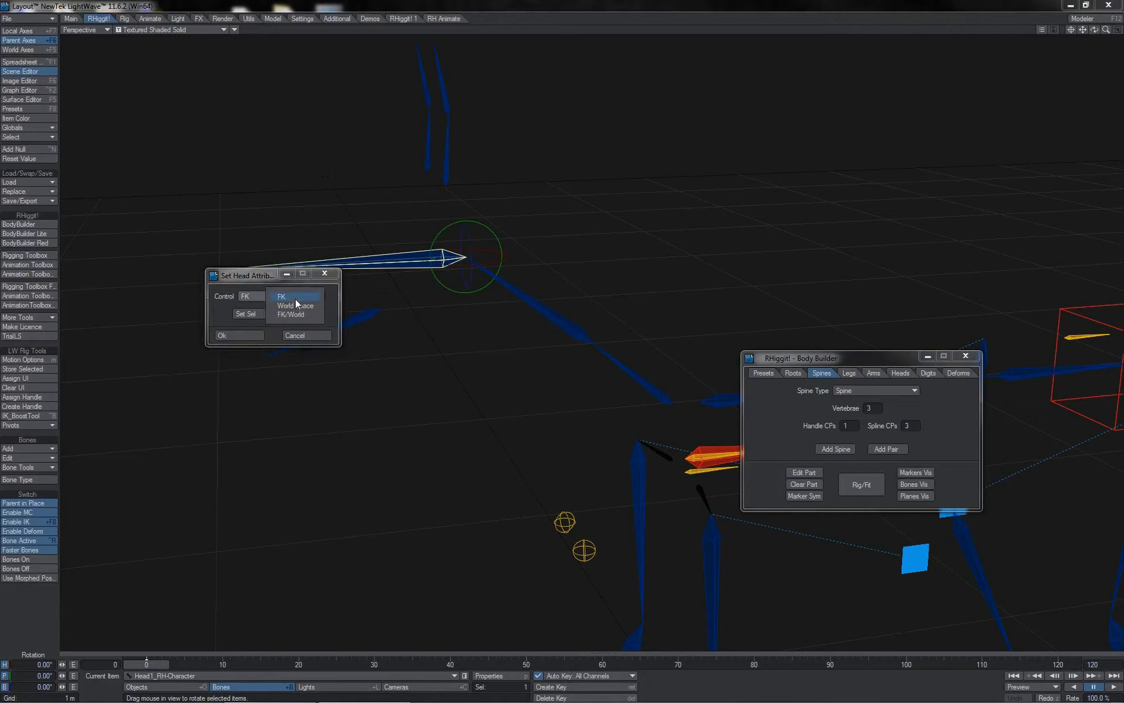
left_click(294, 302)
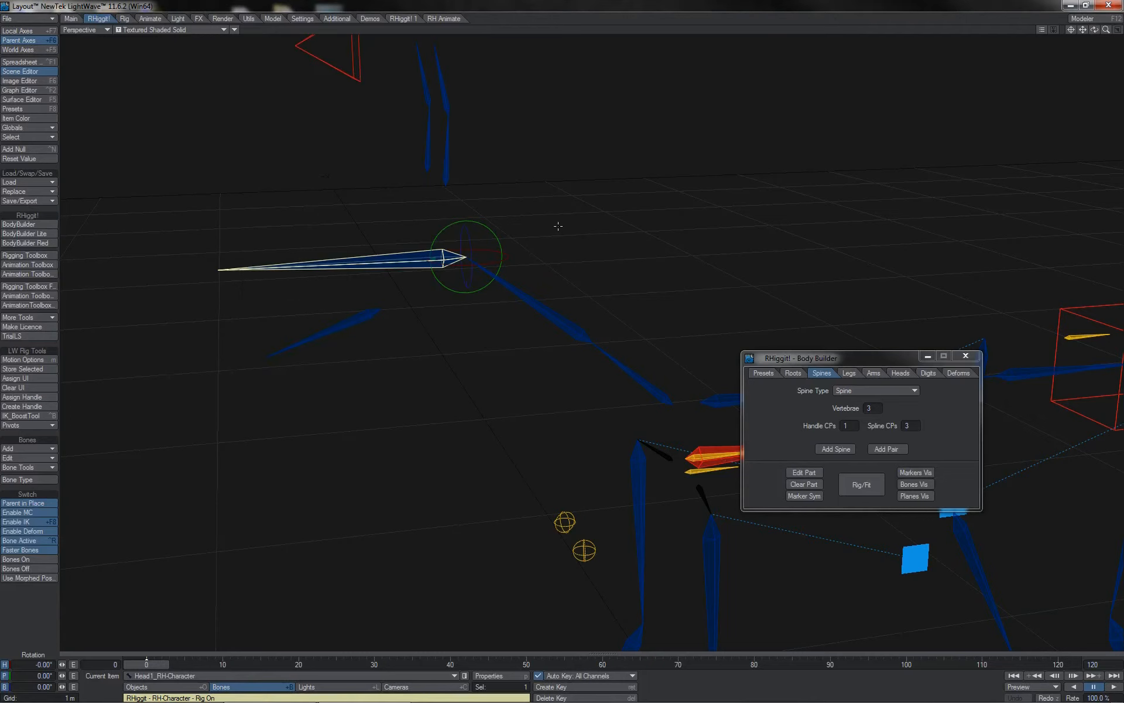
Test the world-space head by rotating the main root, and undo each rotation
left_click(705, 453)
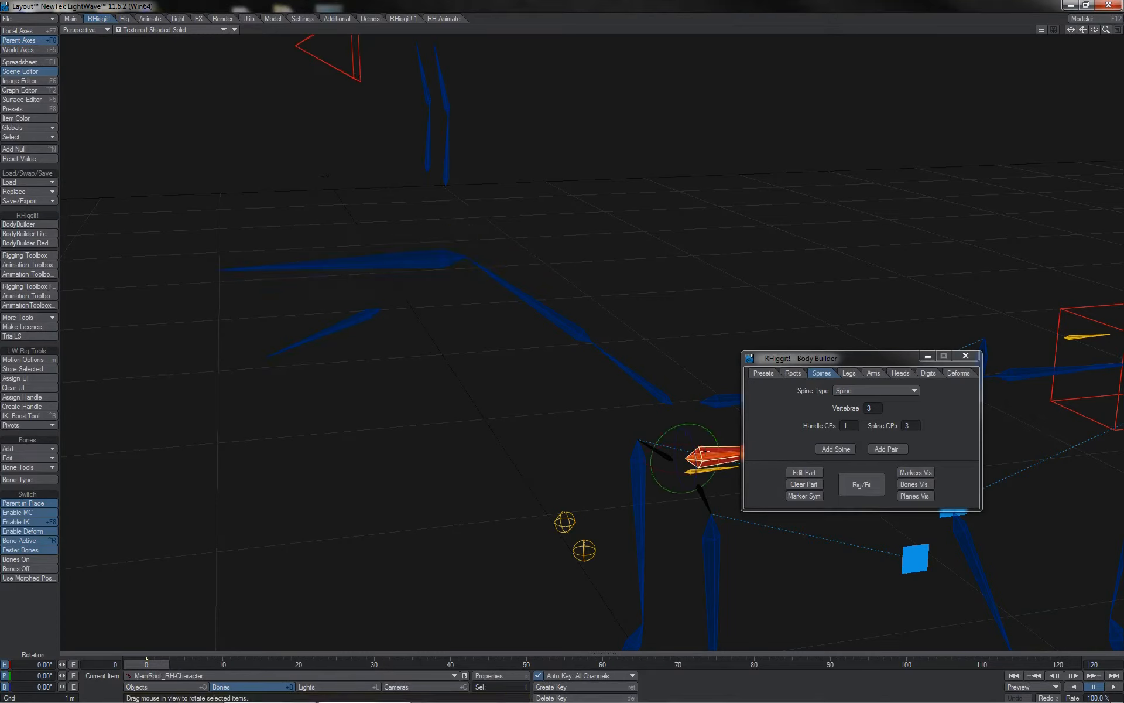
mouse_move(698, 425)
left_mouse_down()
mouse_move(719, 426)
mouse_move(663, 429)
mouse_move(720, 429)
mouse_move(665, 428)
mouse_move(699, 425)
left_mouse_up()
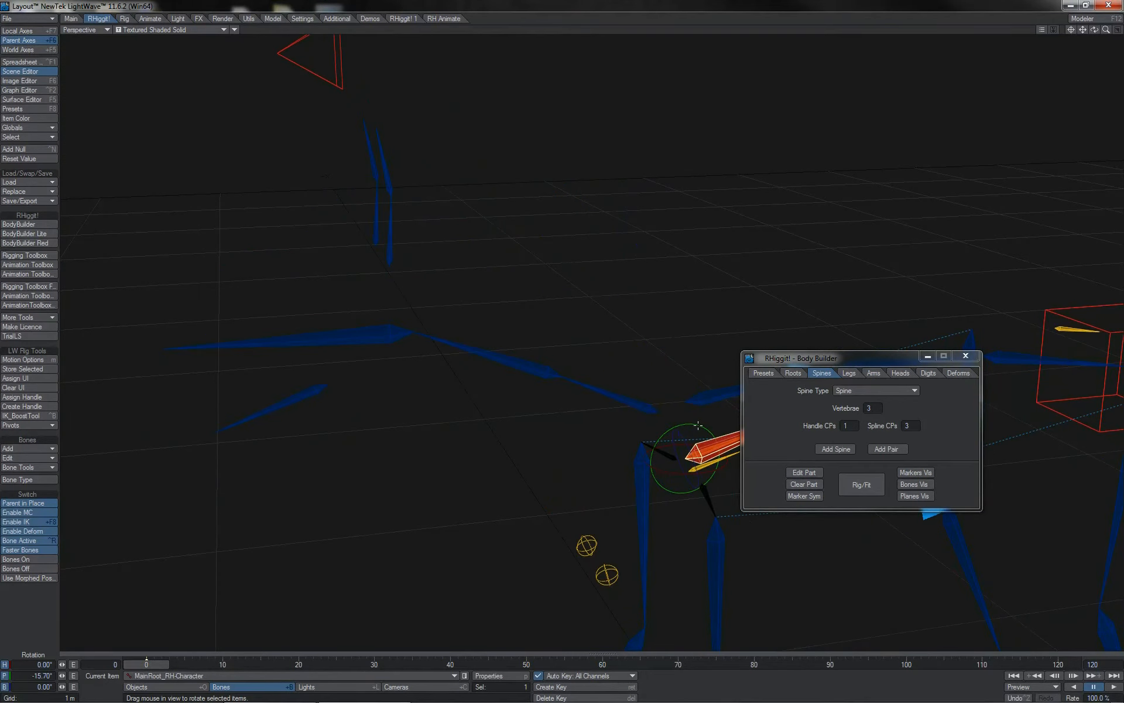
key("ctrl+z")
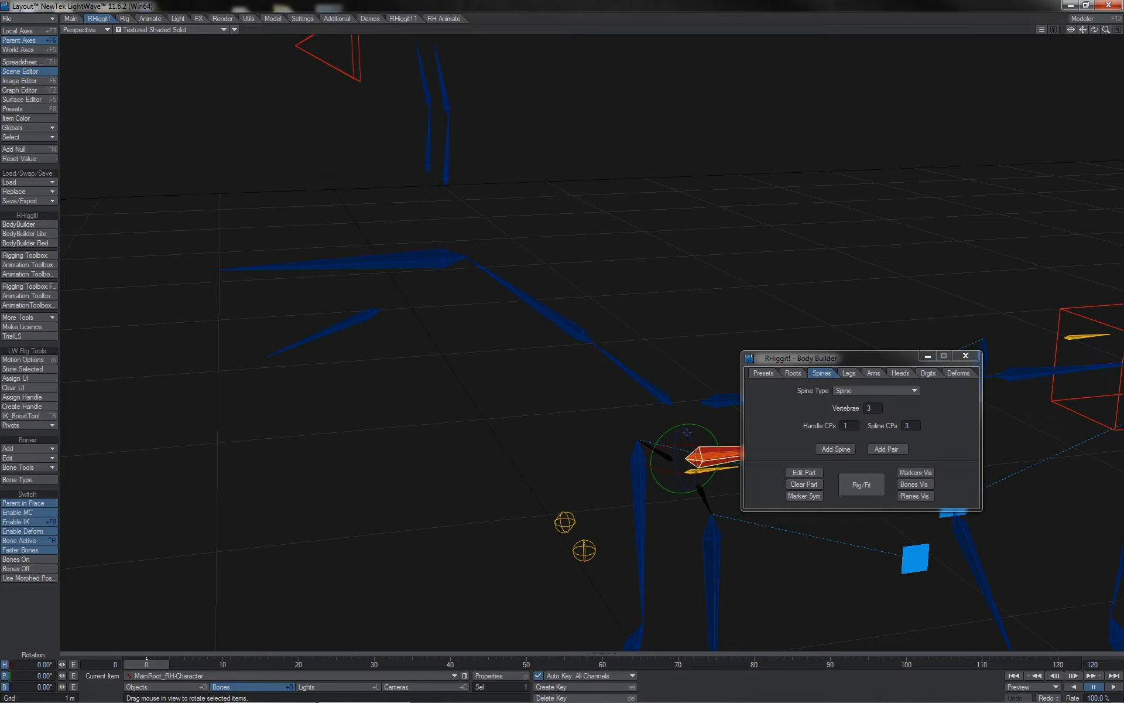
left_click_drag(687, 432, 695, 436)
key("ctrl+z")
Select the head's control handle and set the bone icon size to 162 in the display preferences
left_click(572, 323)
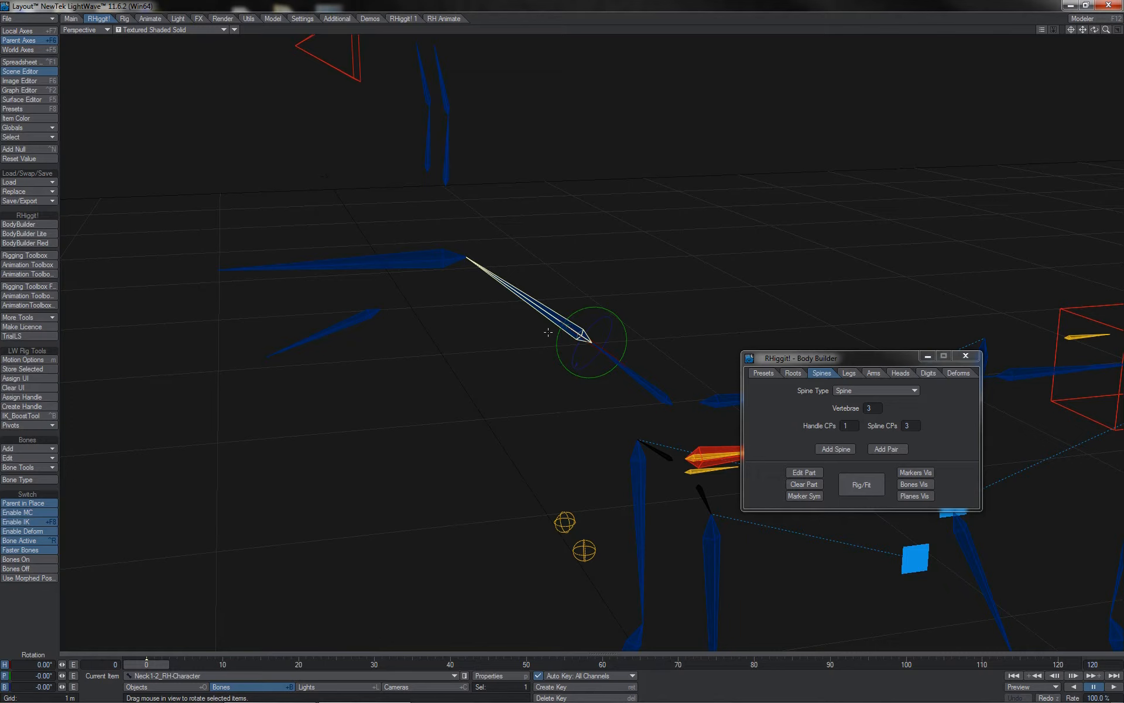
left_click(444, 264)
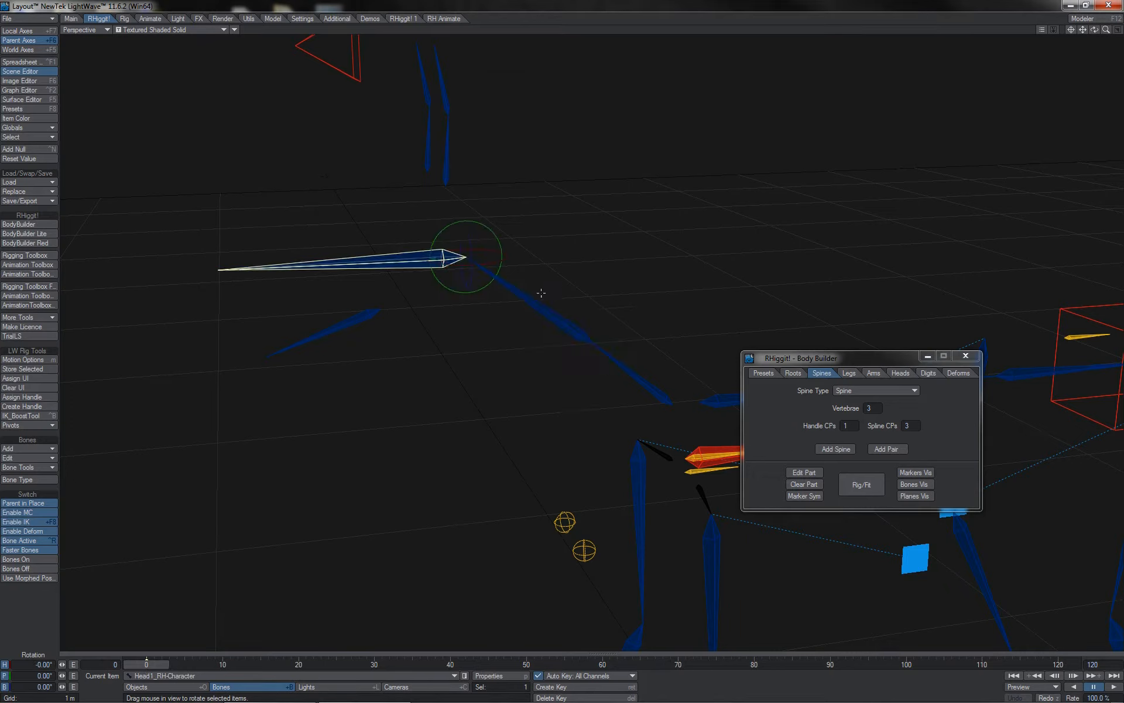
left_click(551, 315)
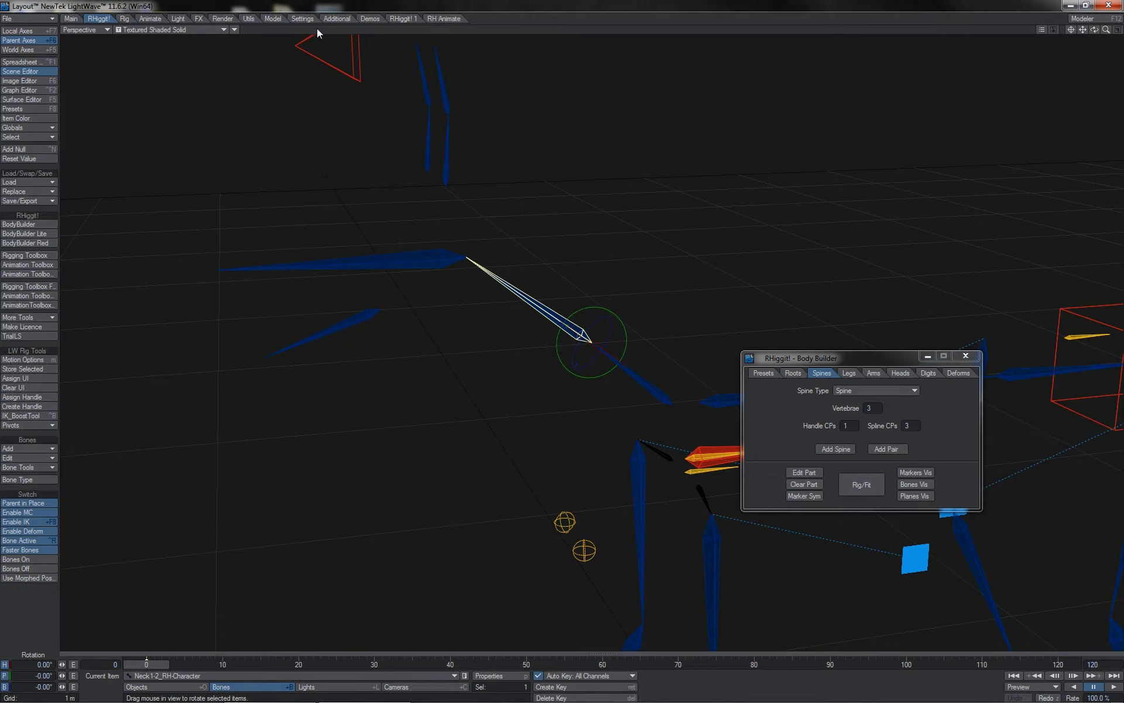
left_click(351, 77)
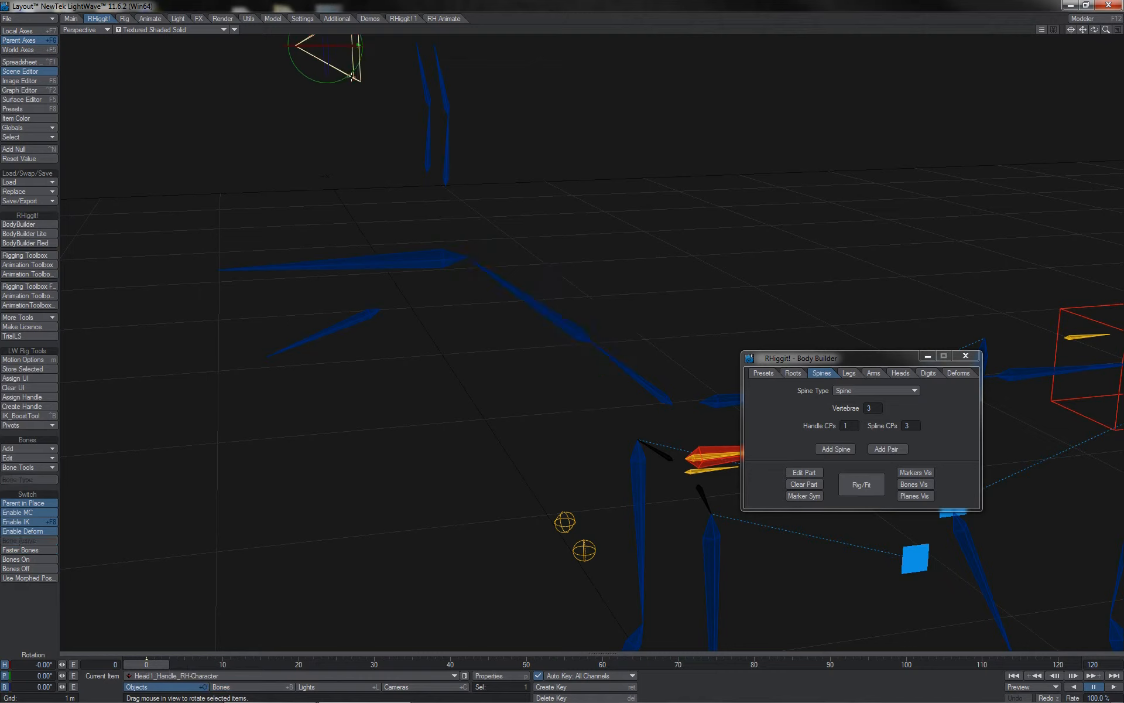
key("d")
left_click_drag(262, 459, 341, 459)
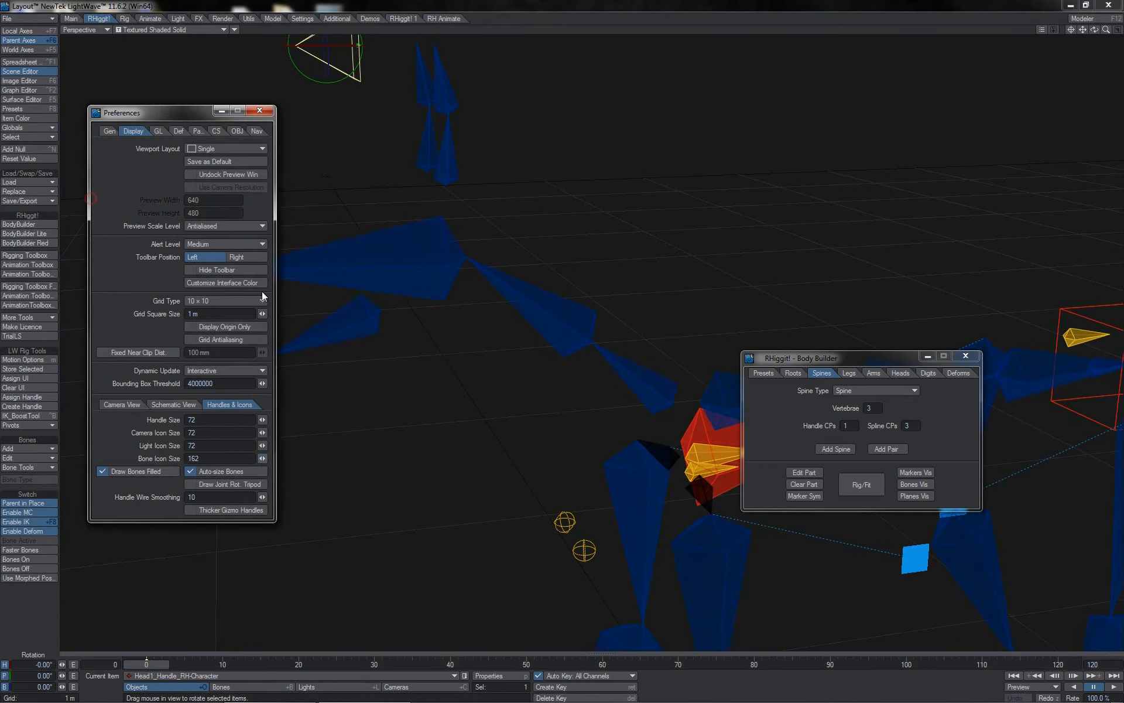
left_click(260, 110)
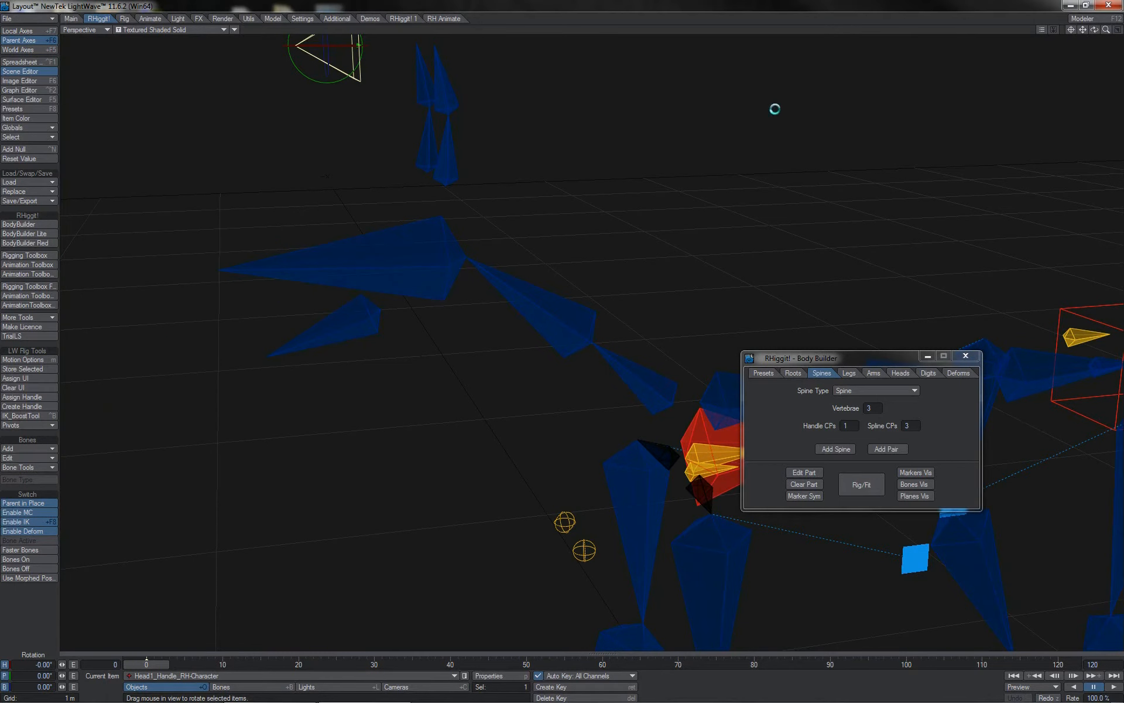
Try rotating the head's control handle and undo the rotation
left_click_drag(1094, 29, 637, 131)
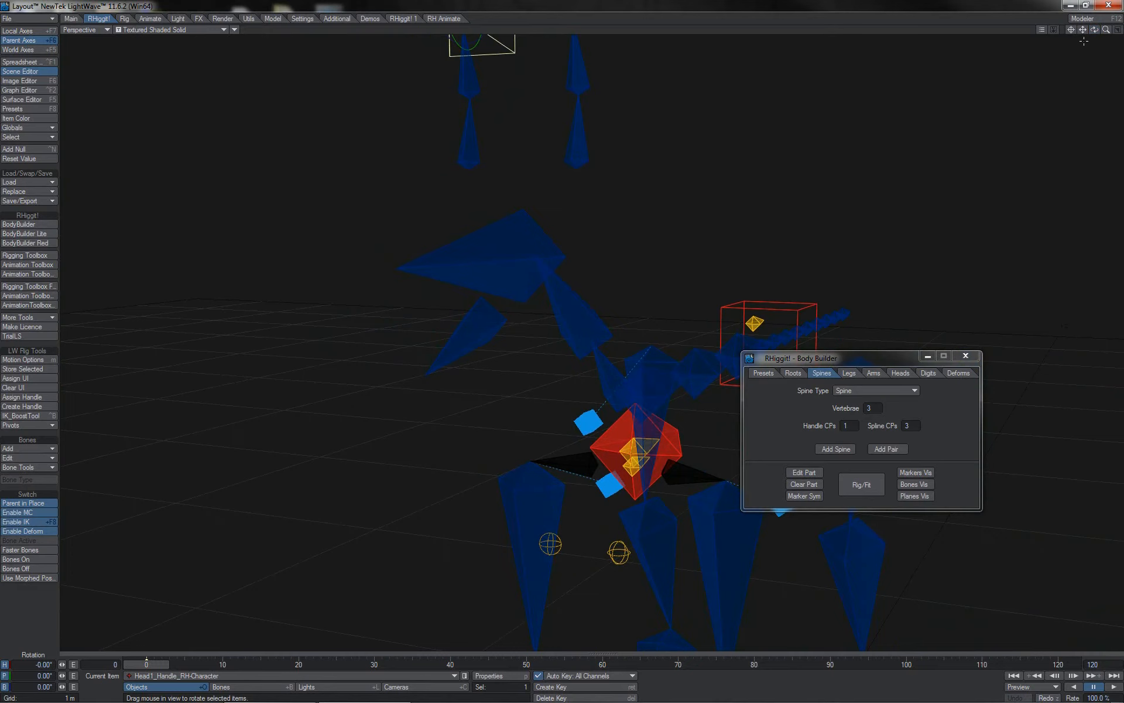
left_click_drag(1084, 31, 562, 343)
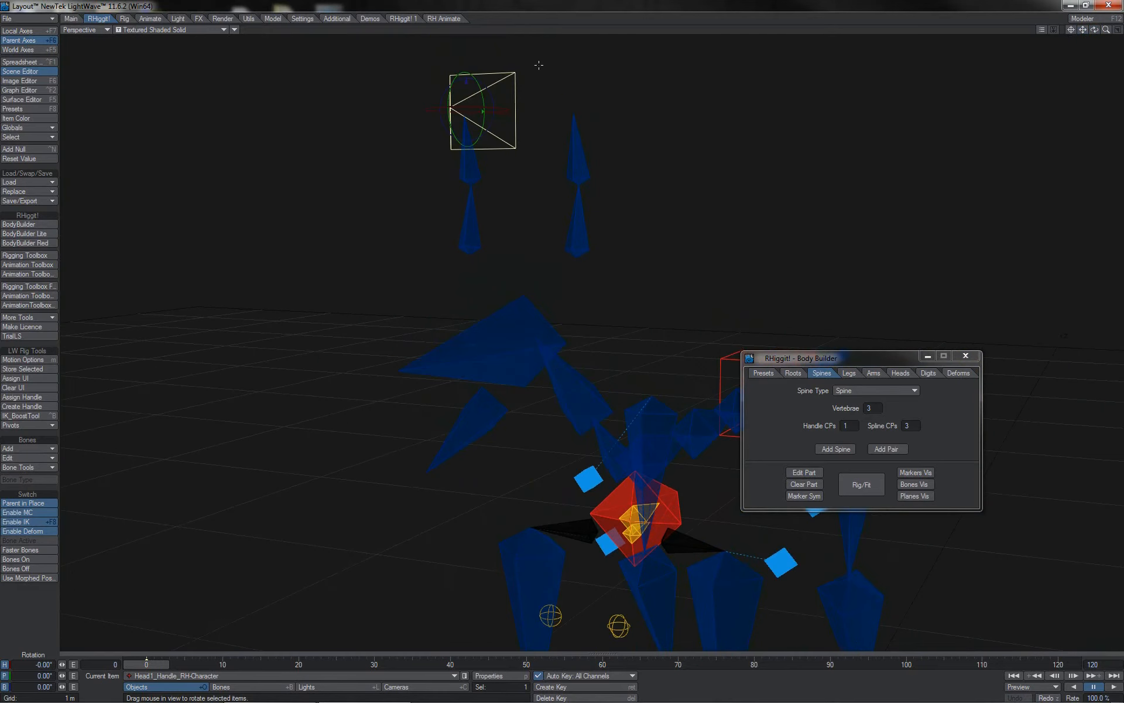
mouse_move(489, 89)
left_mouse_down()
mouse_move(498, 108)
mouse_move(486, 87)
left_mouse_up()
key("ctrl+z")
Select the main root and try banking it to test the head's independence
left_click(577, 393)
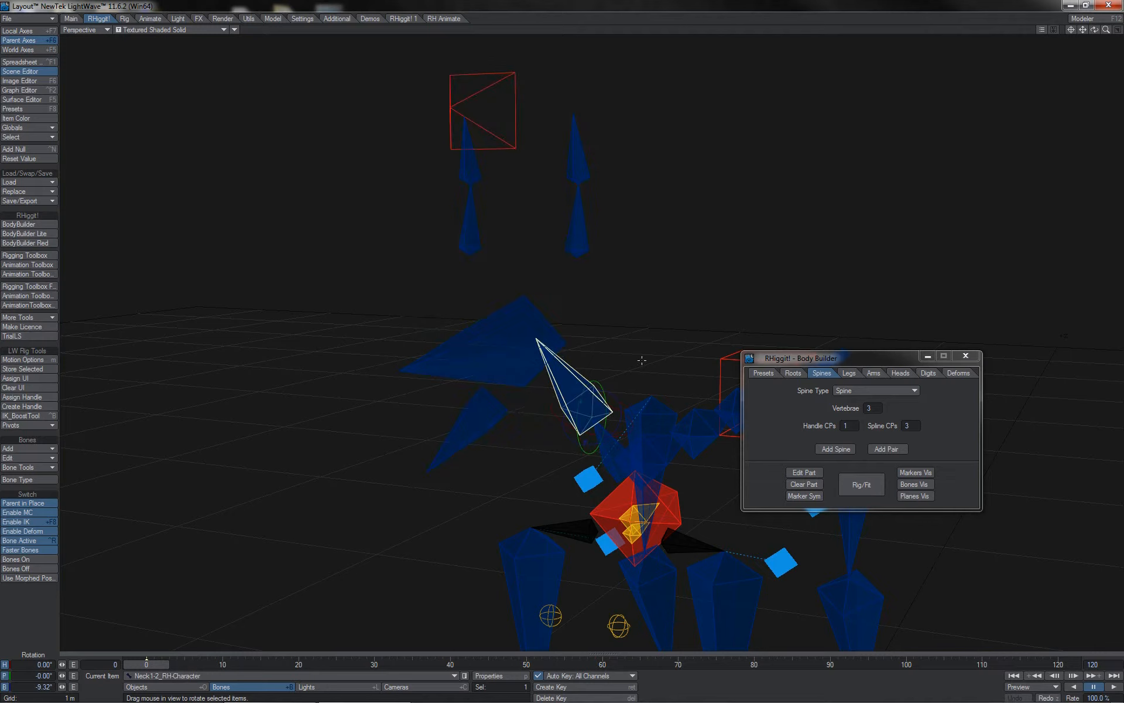
left_click(678, 497)
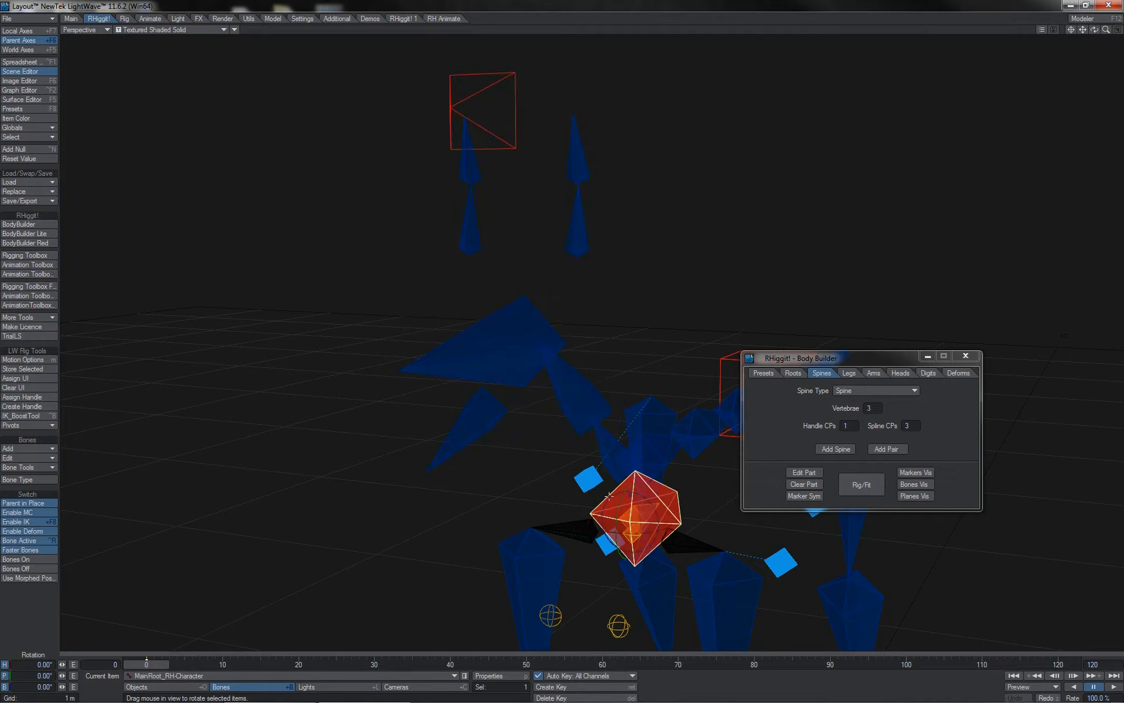
mouse_move(615, 495)
right_mouse_down()
mouse_move(565, 498)
mouse_move(696, 497)
mouse_move(605, 497)
right_mouse_up()
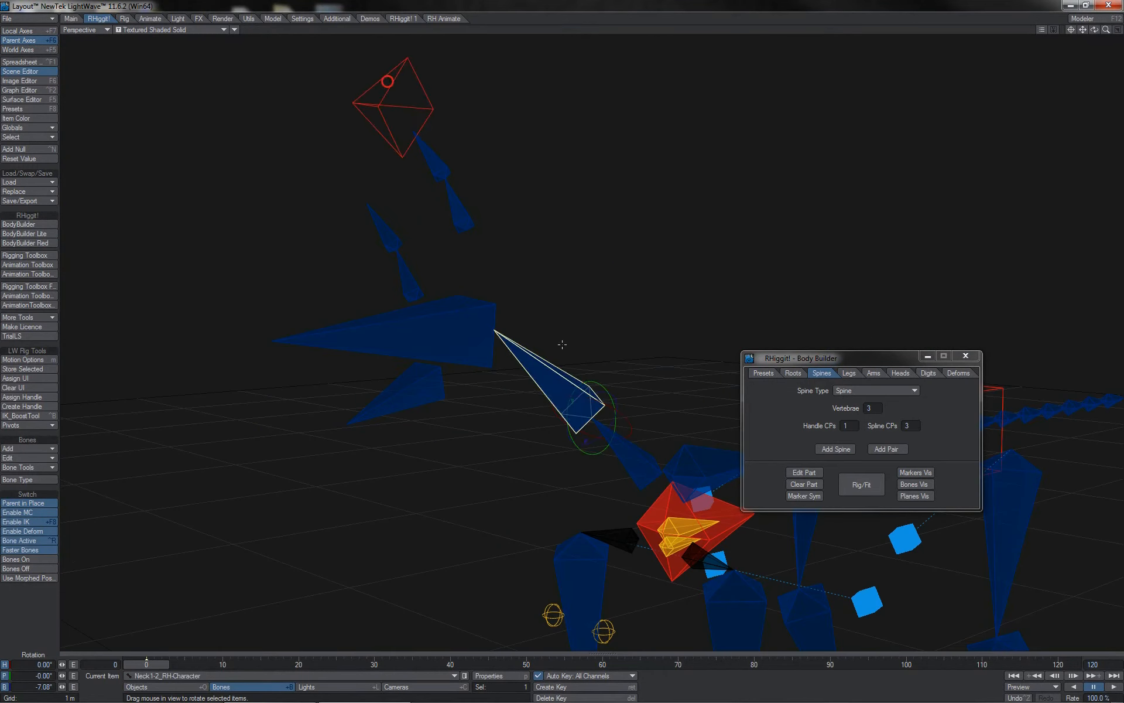
Bank the head's control handle to about 51.7° and pitch the upper neck bone to about 16.8°
left_click(388, 80)
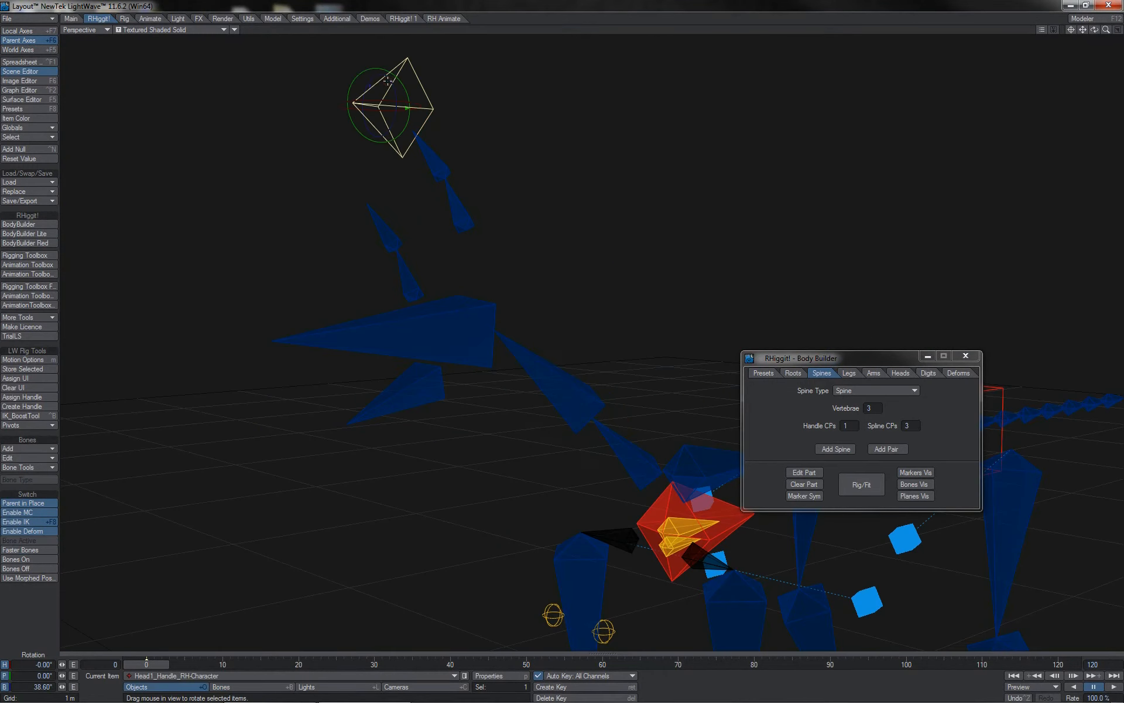
right_click_drag(375, 79, 331, 79)
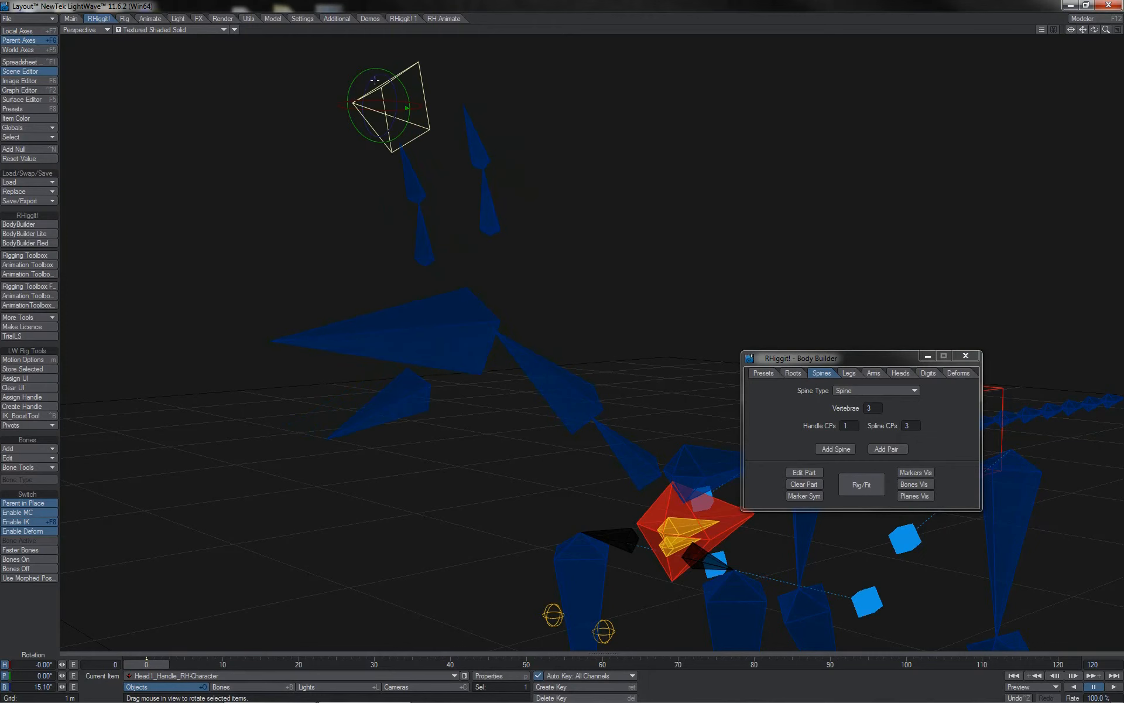
right_click_drag(375, 80, 454, 80)
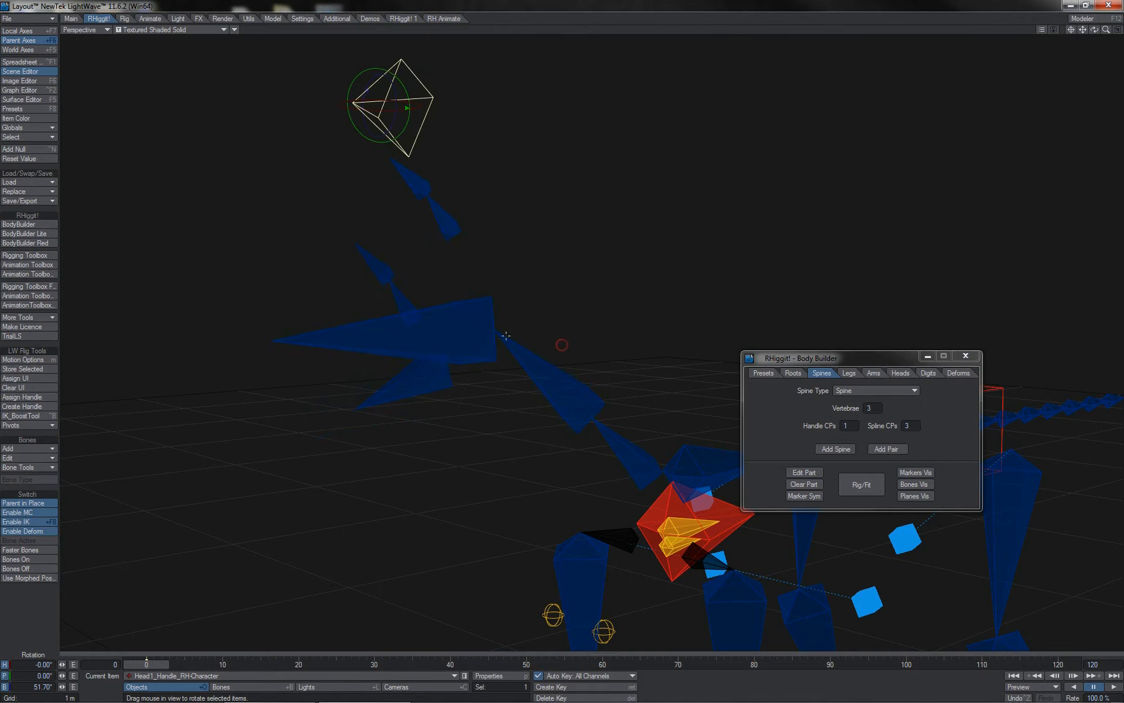
left_click(537, 359)
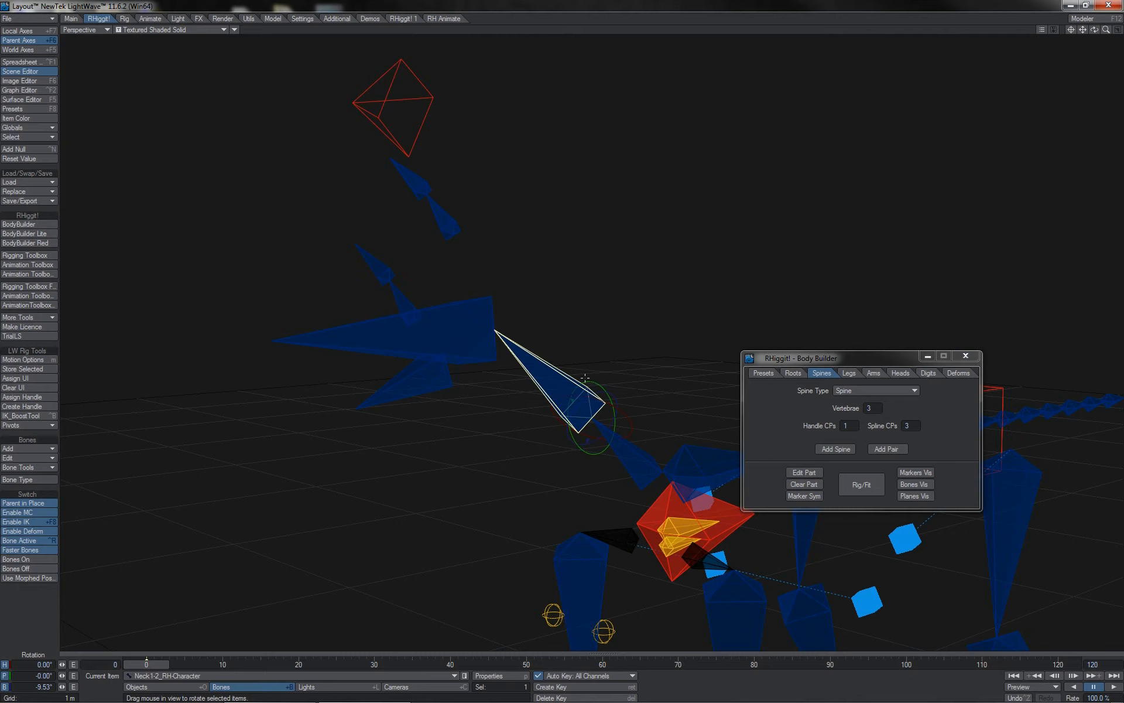
left_click_drag(585, 378, 562, 345)
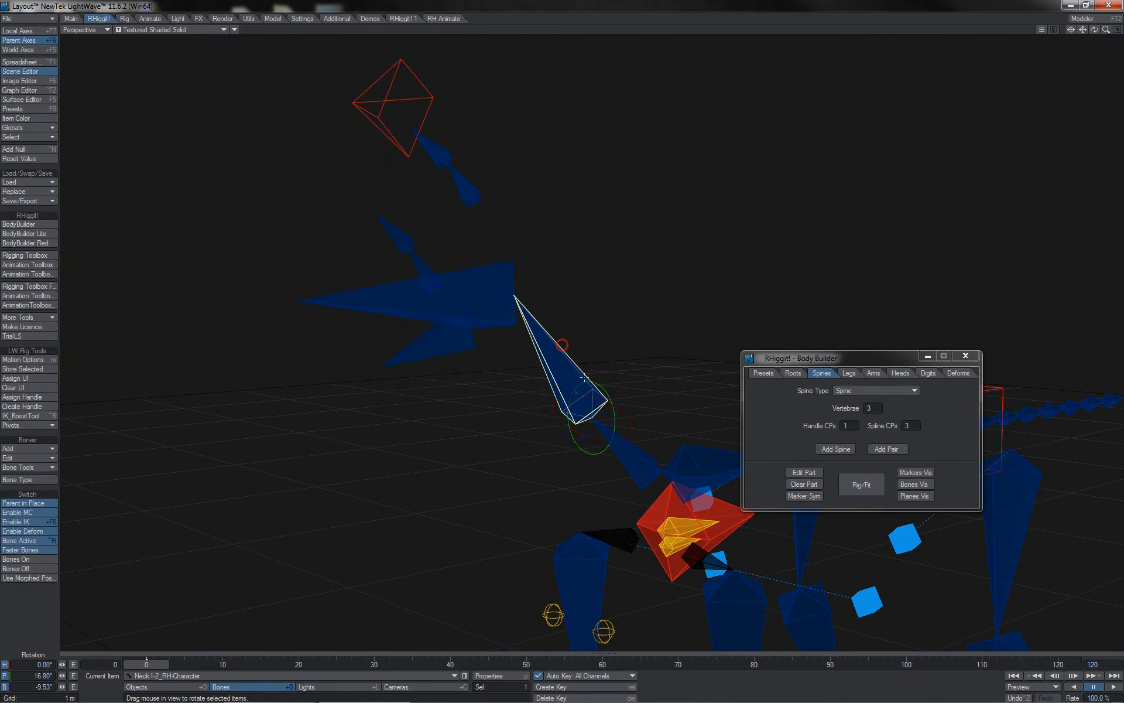
Pitch the upper neck's offset control to about -3.2°, try banking it, and undo the bank
left_click_drag(632, 420, 624, 426)
left_click_drag(624, 426, 616, 394)
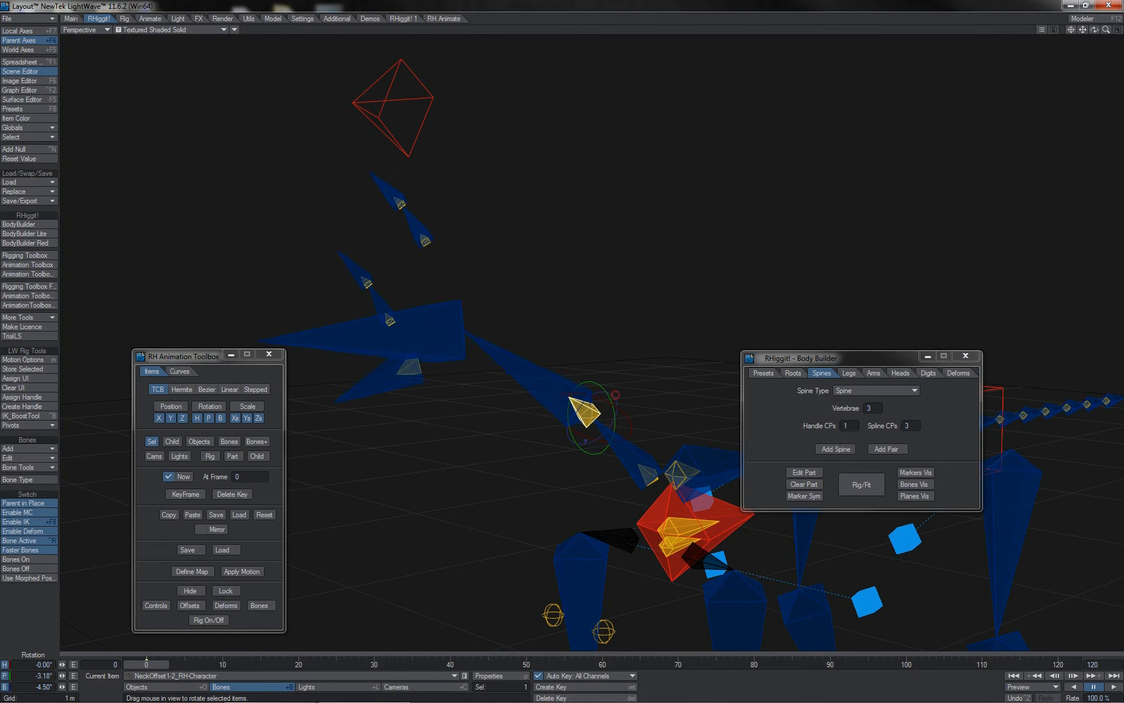
key("ctrl+z")
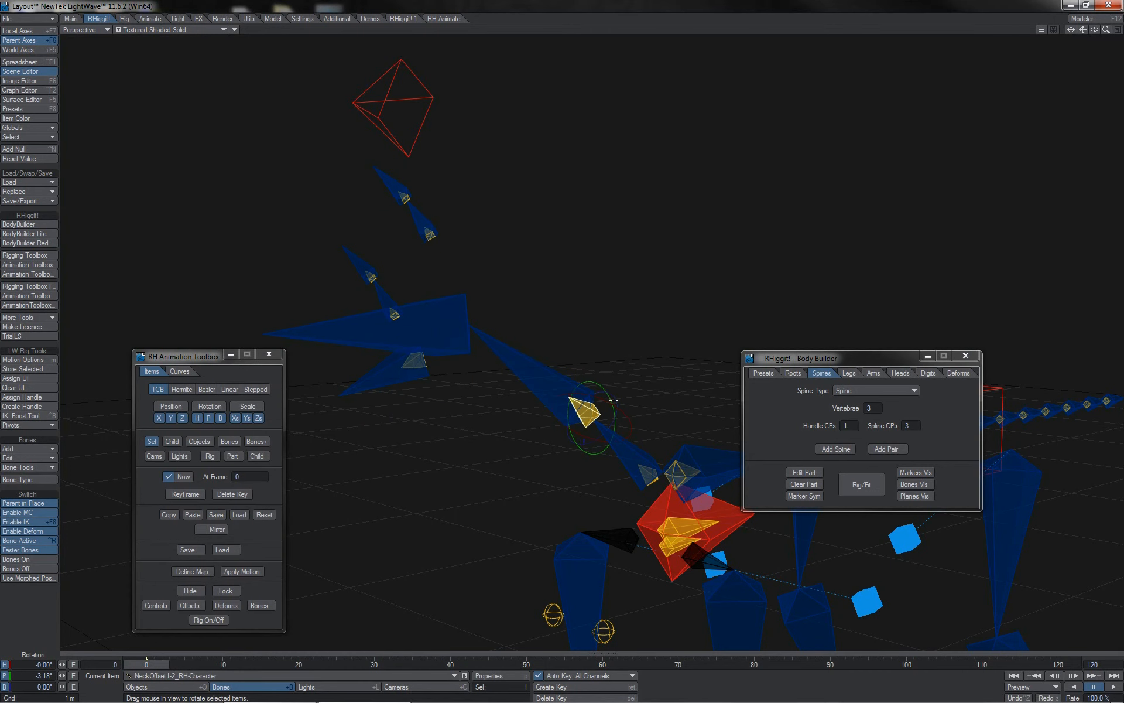
Edit the neck's spine part to change its control type so that a handle drives the neck bones, and apply it
mouse_move(613, 397)
left_mouse_down()
mouse_move(588, 395)
mouse_move(632, 397)
mouse_move(590, 396)
mouse_move(632, 397)
mouse_move(595, 396)
mouse_move(614, 397)
left_mouse_up()
left_click(558, 388)
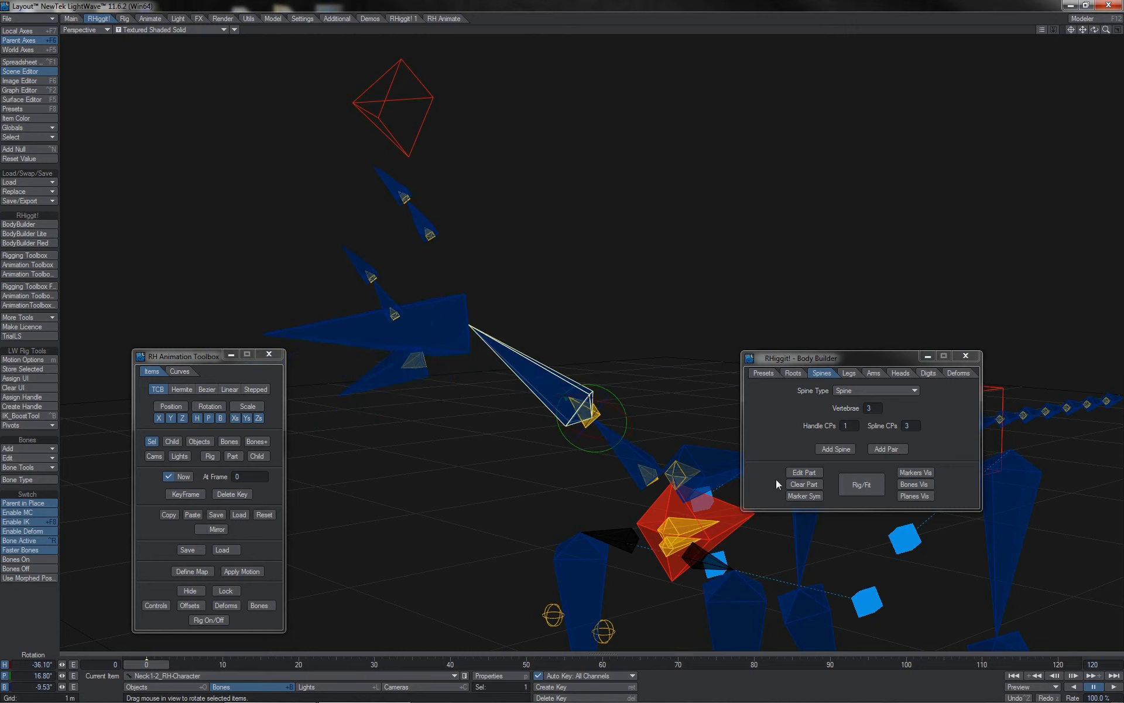
left_click(799, 473)
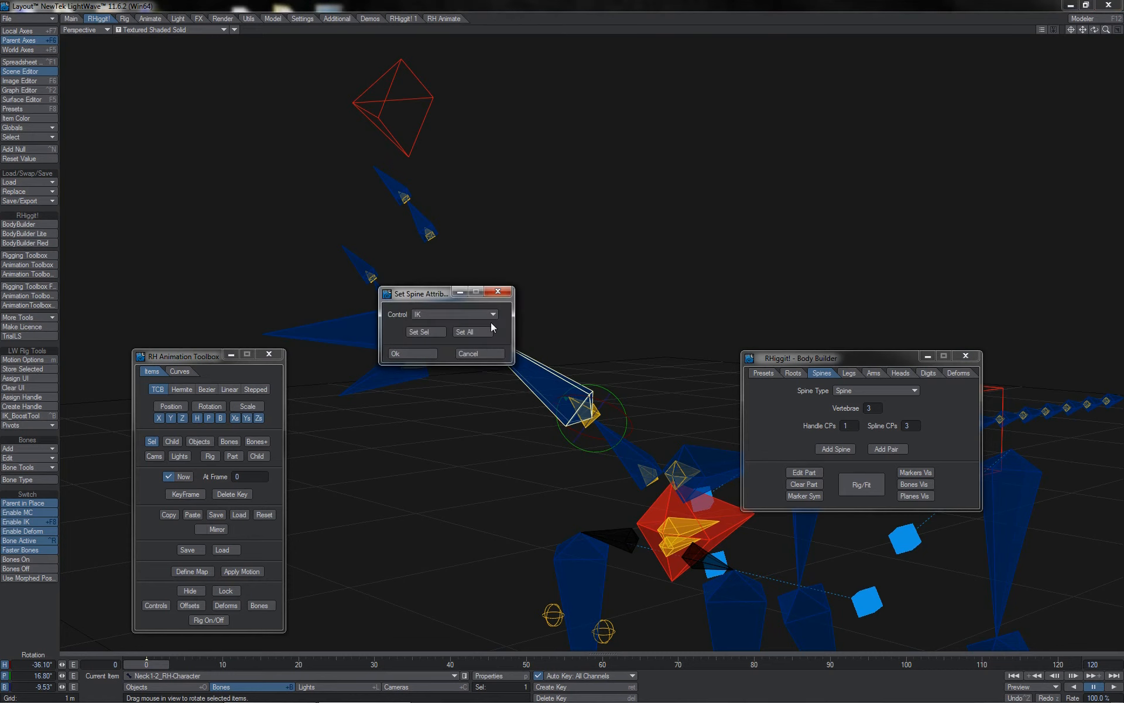
left_click(427, 353)
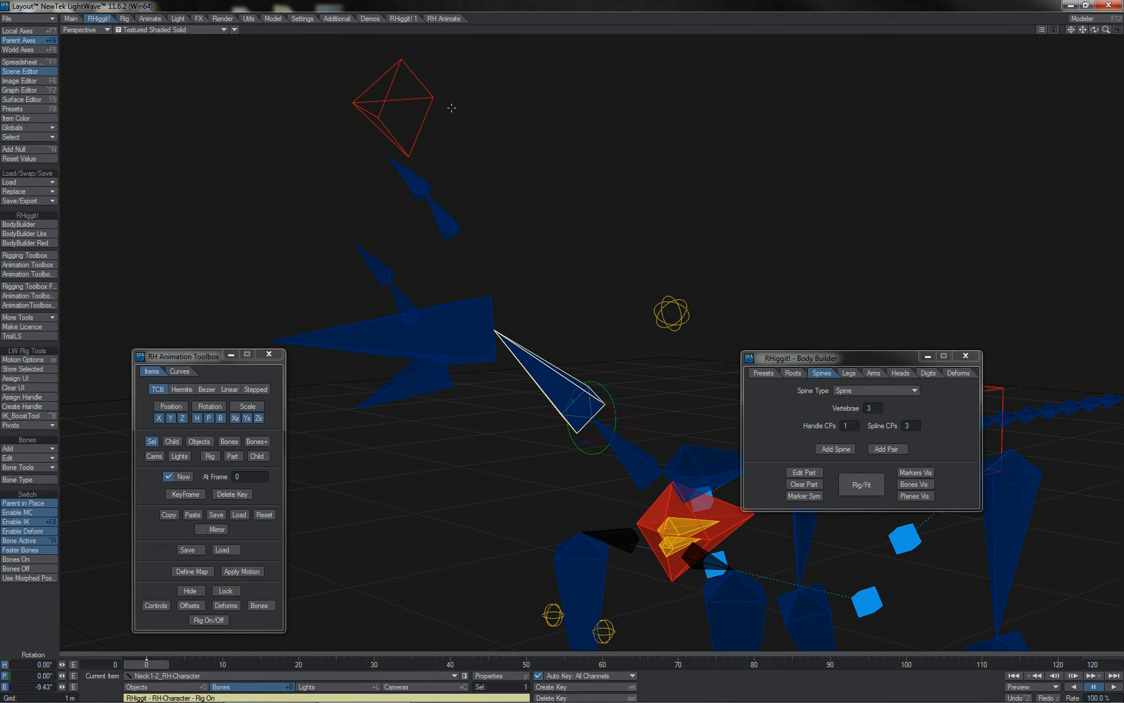
Bank the head's control handle to about -51.9° and check the bank on the neck handle and both neck bones
left_click(425, 105)
left_click_drag(371, 84, 310, 85)
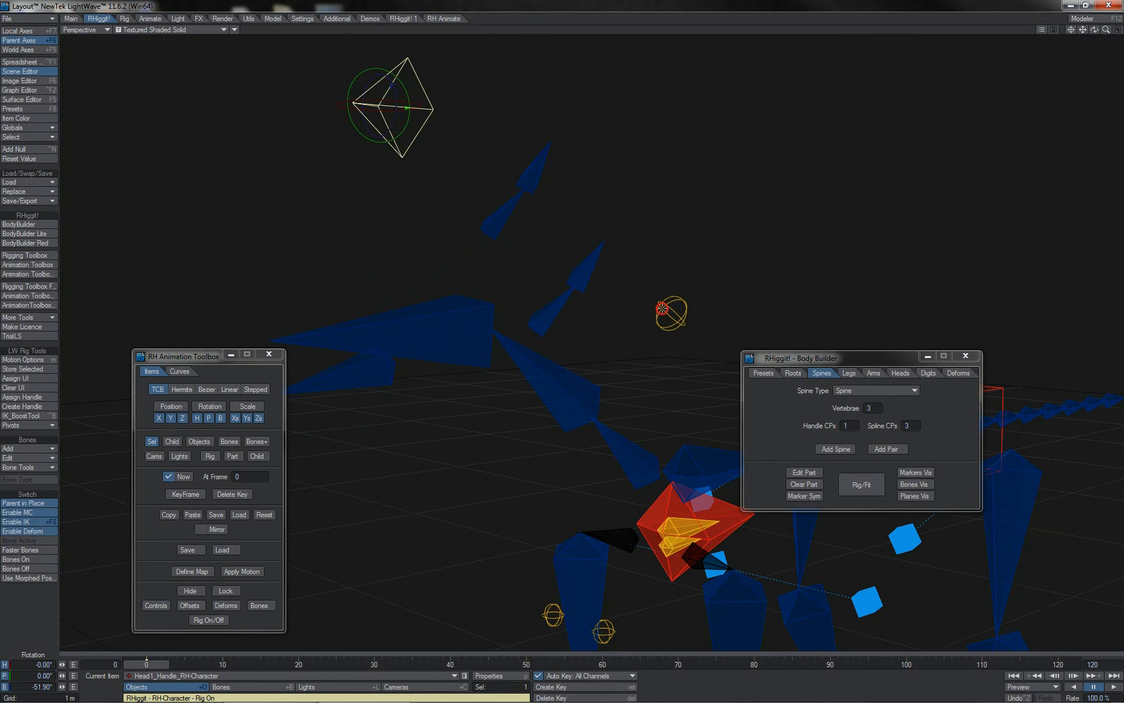
left_click(668, 309)
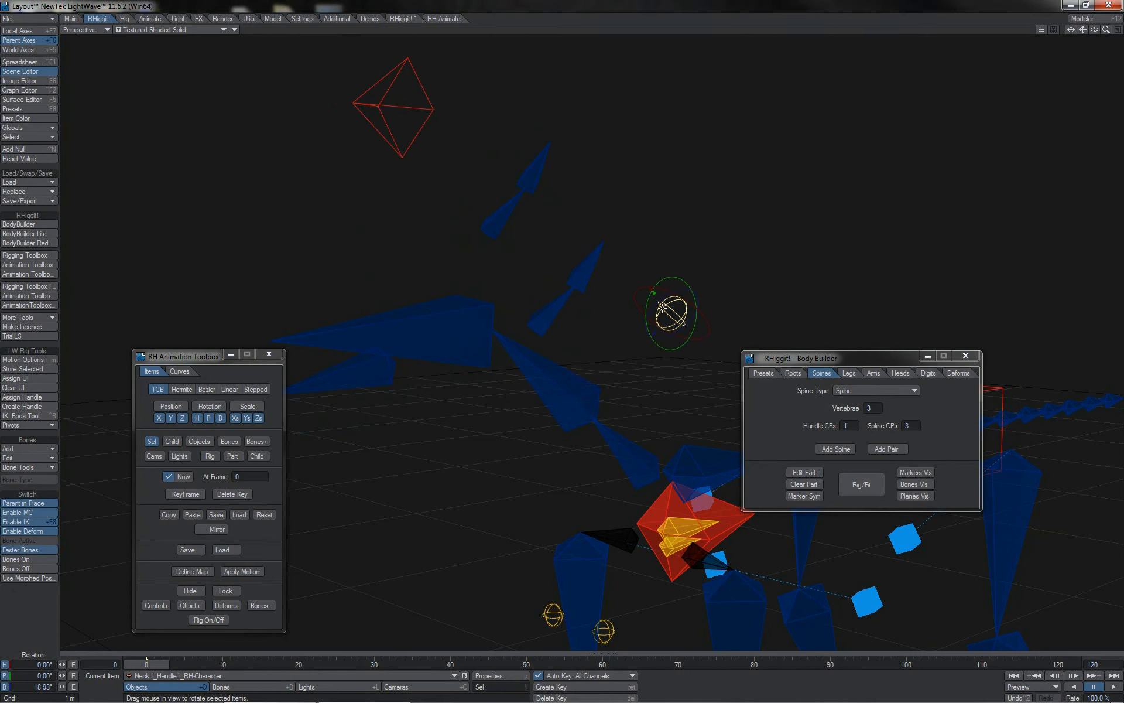
left_click(635, 451)
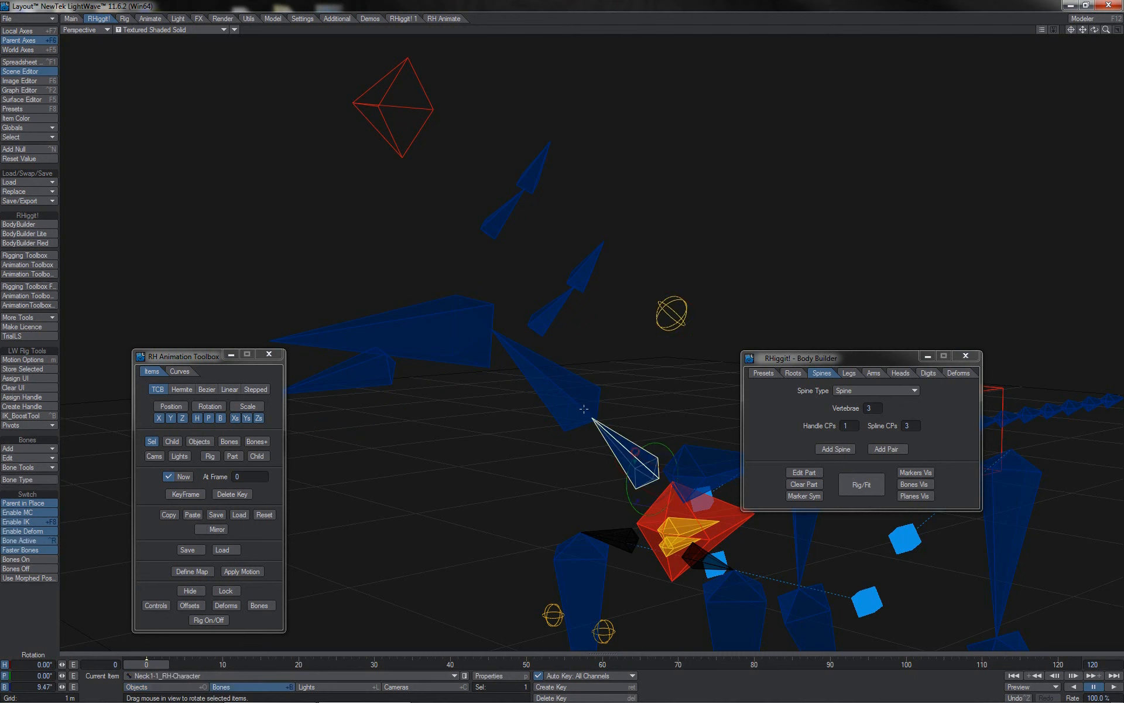
left_click(583, 408)
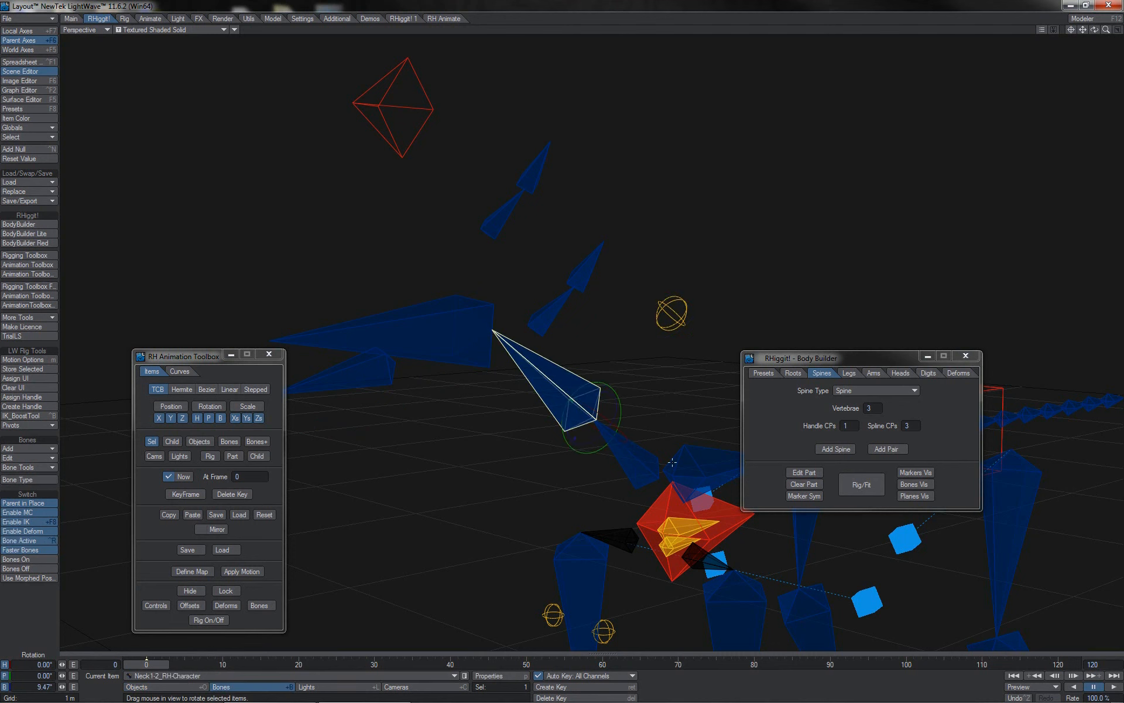
Rotate the neck's control handle to a heading of about 19.6° and a pitch of about 13.4°
left_click(667, 319)
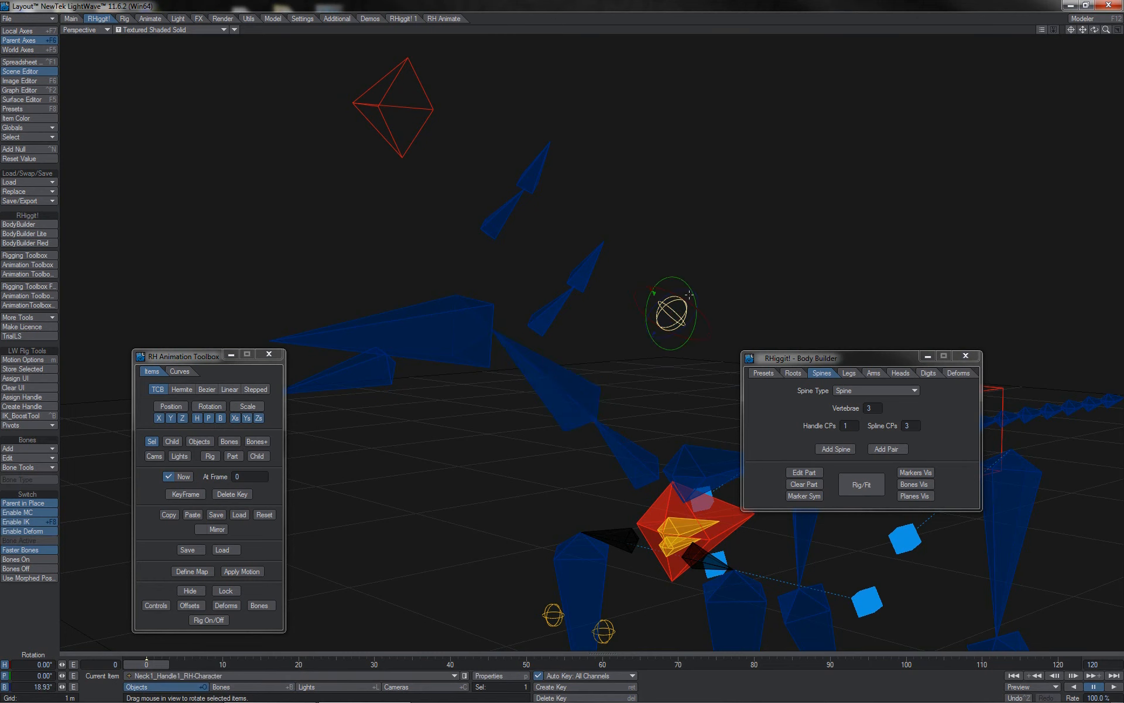
mouse_move(668, 319)
left_mouse_down()
mouse_move(671, 409)
mouse_move(669, 269)
mouse_move(671, 305)
left_mouse_up()
Show the offset controls and rotate the upper neck's offset to about -17.7° heading, -13.5° pitch and -34.9° bank
left_click(196, 605)
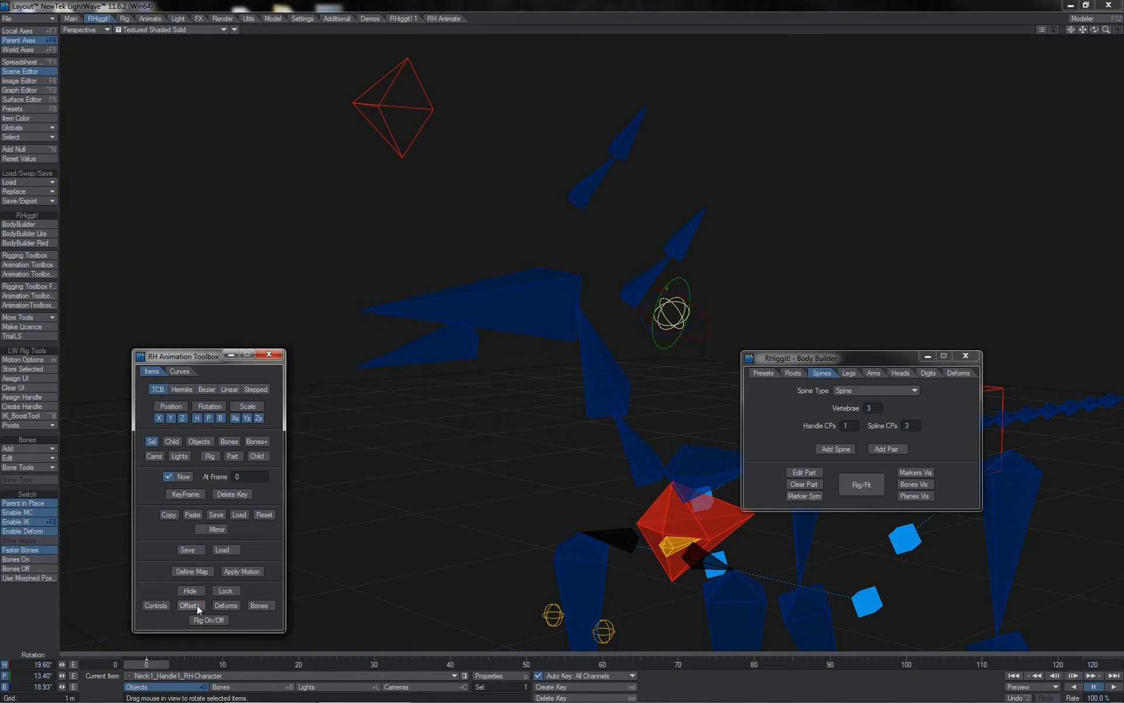
left_click(612, 398)
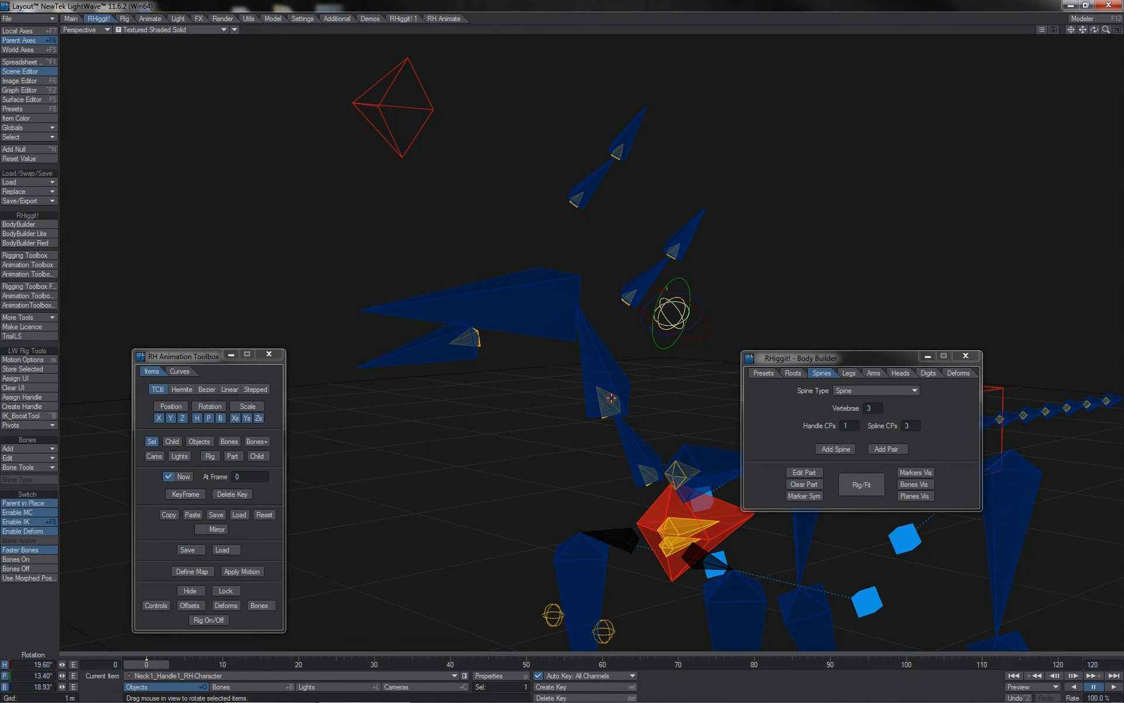
left_click_drag(679, 390, 562, 345)
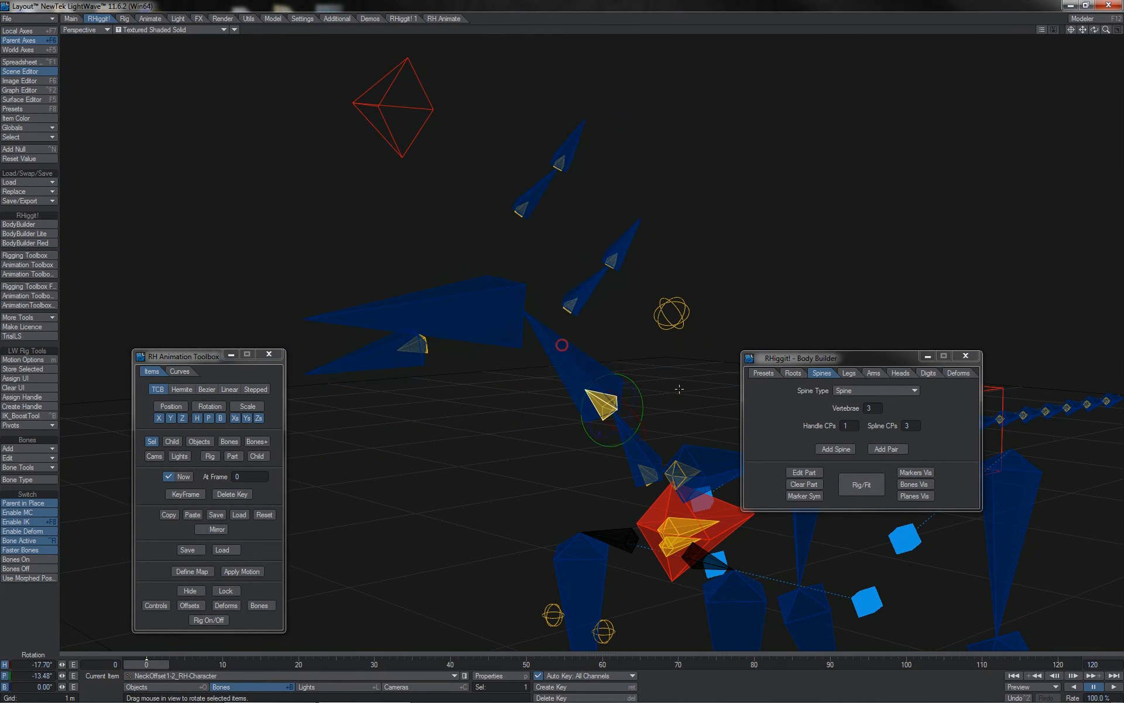
right_click_drag(679, 389, 562, 389)
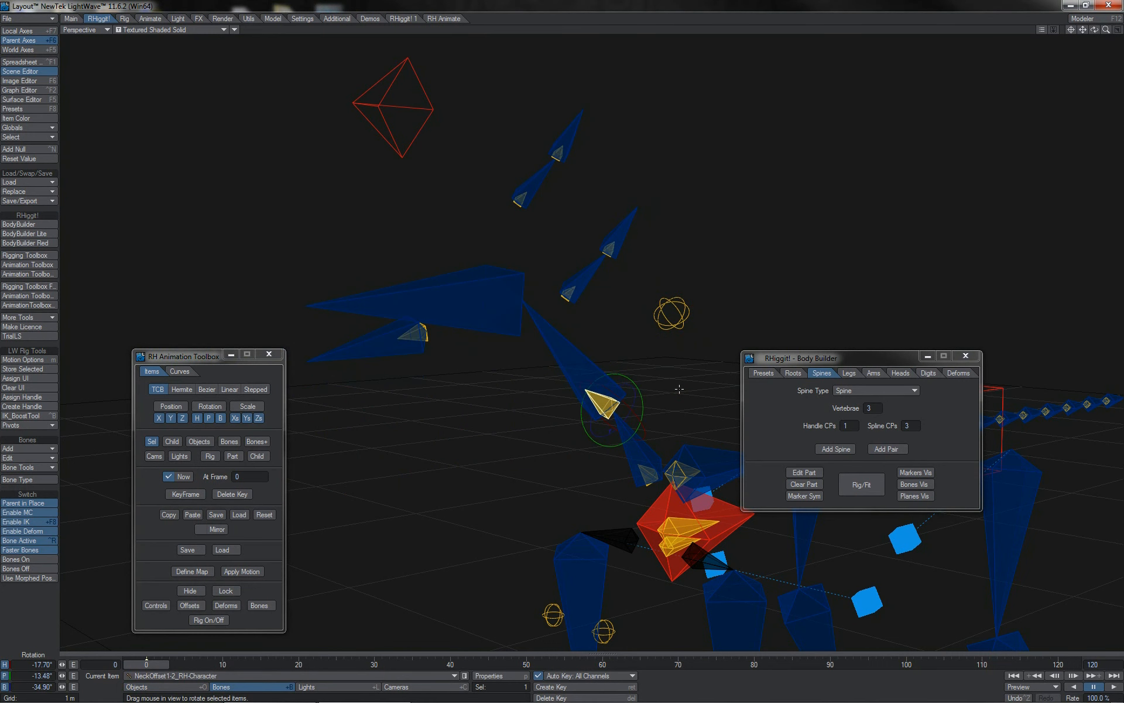